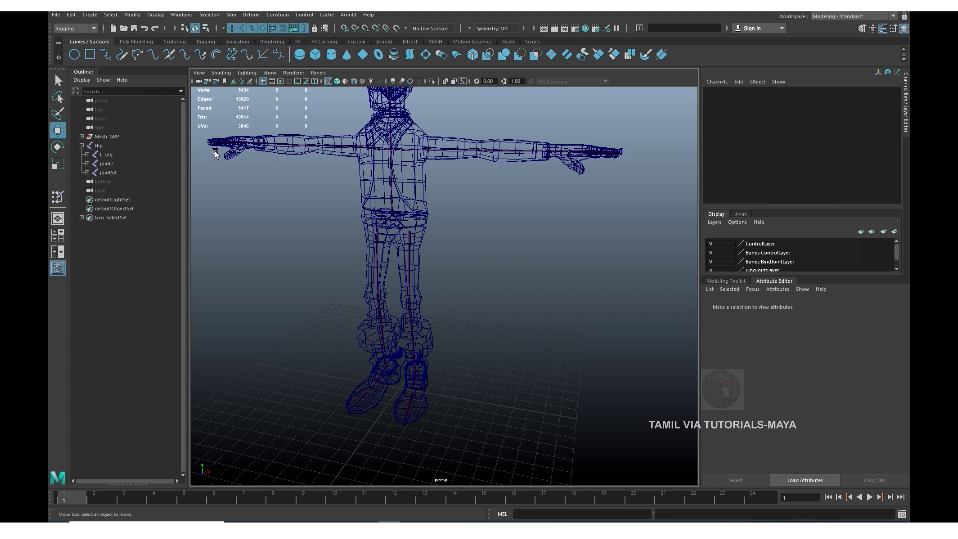
Duplicate the L_Leg joint chain as L_Leg1 and bring up the Search and Replace Names options.
left_click(105, 154)
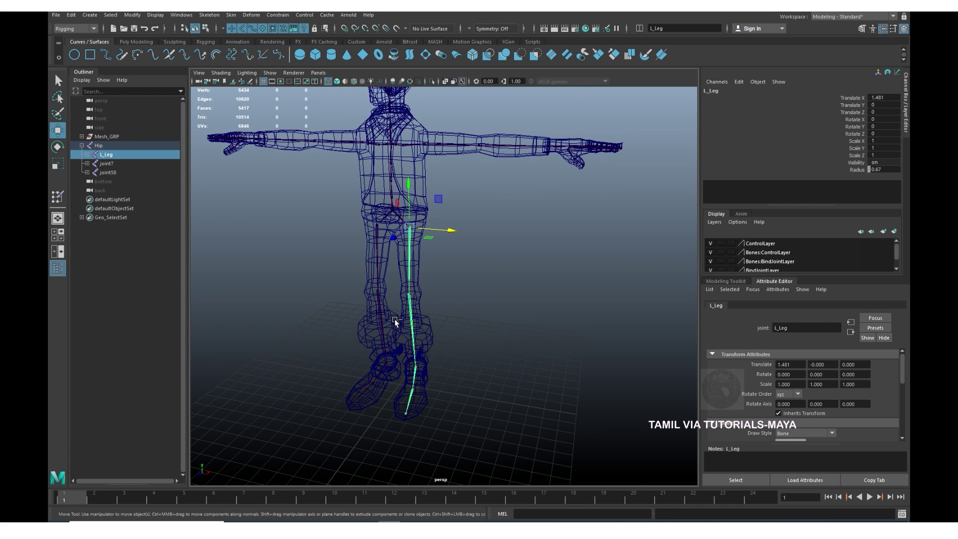
key("ctrl+d")
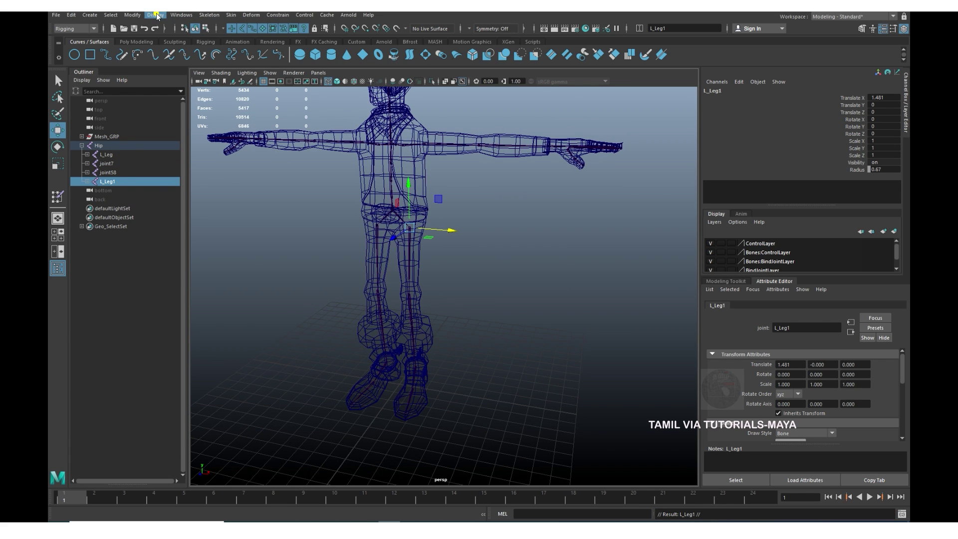
left_click(156, 15)
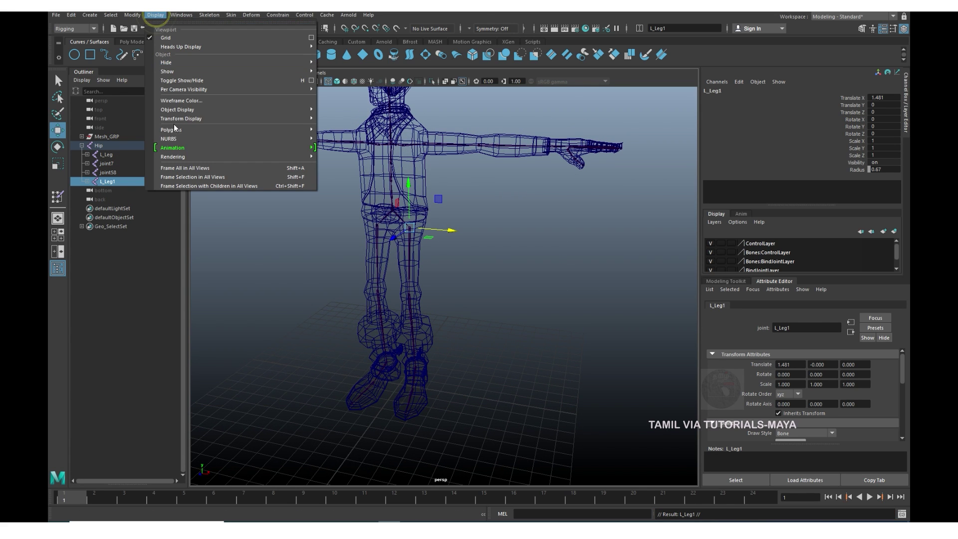
left_click(132, 15)
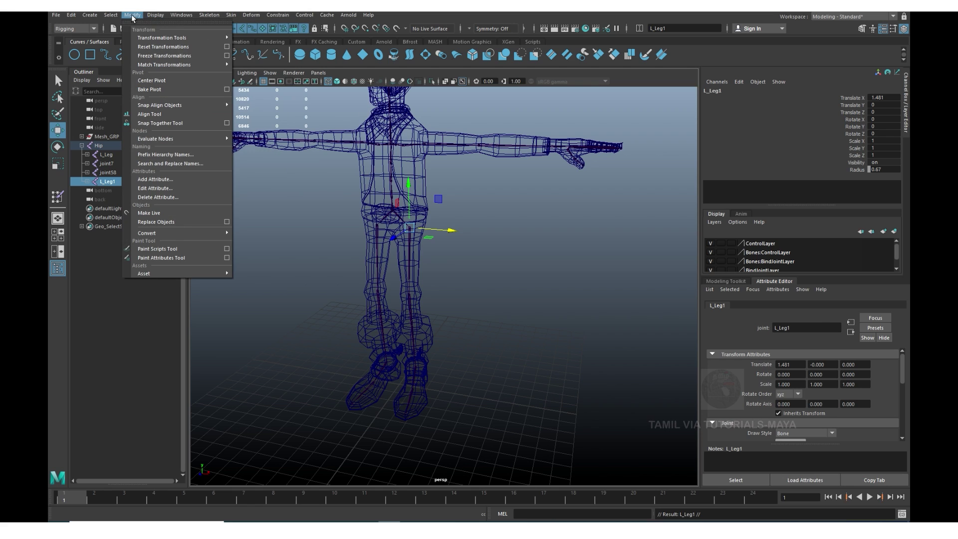
left_click(167, 163)
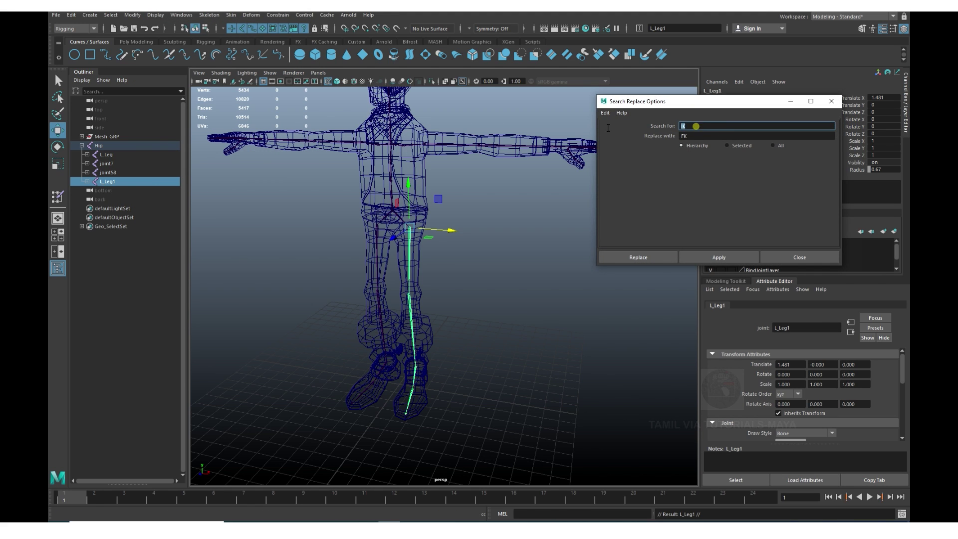
Replace L with IK in the duplicate's names, renaming the chain IK_Leg1.
type("L")
left_click(715, 133)
double_click(716, 133)
key("BackSpace")
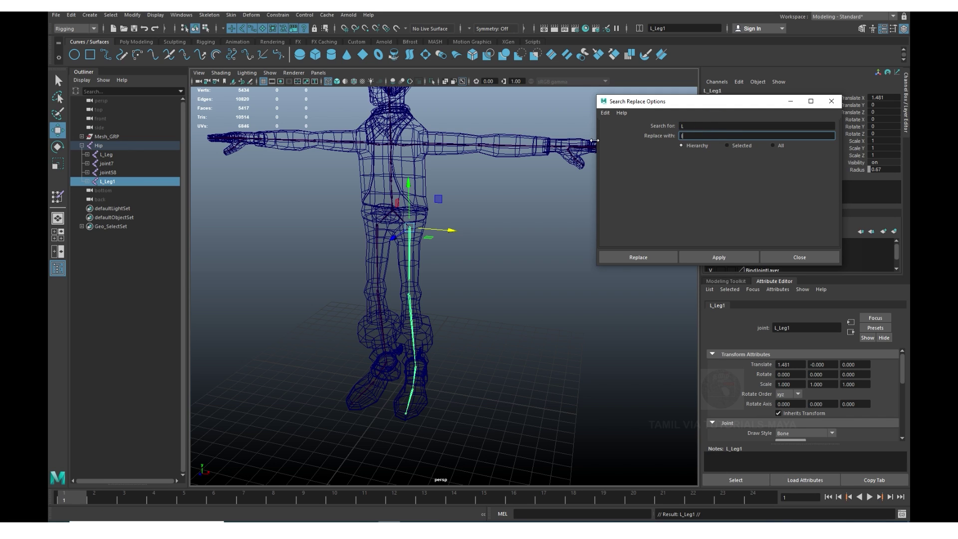
type("R")
left_click(718, 257)
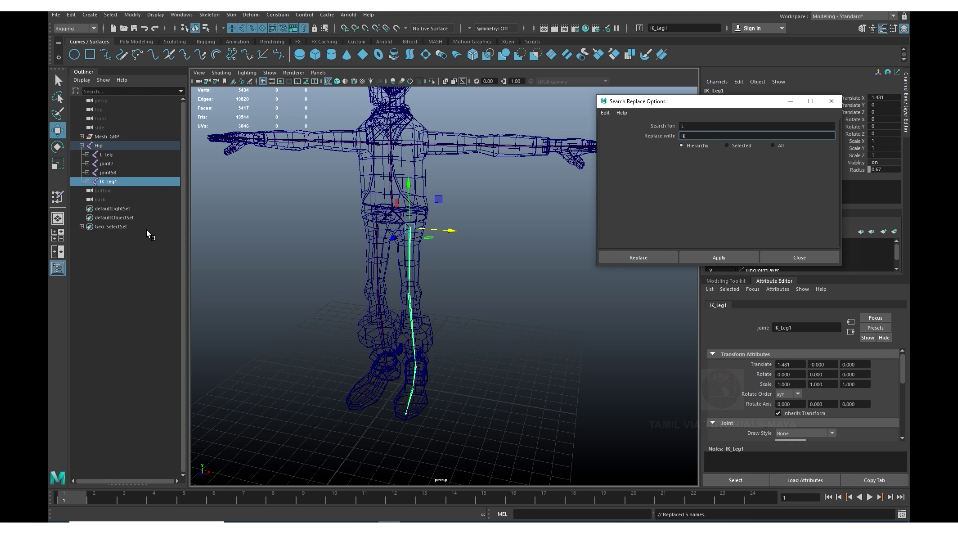
Duplicate IK_Leg1 and replace IK with FK to get an FK_Leg2 chain.
key("ctrl+d")
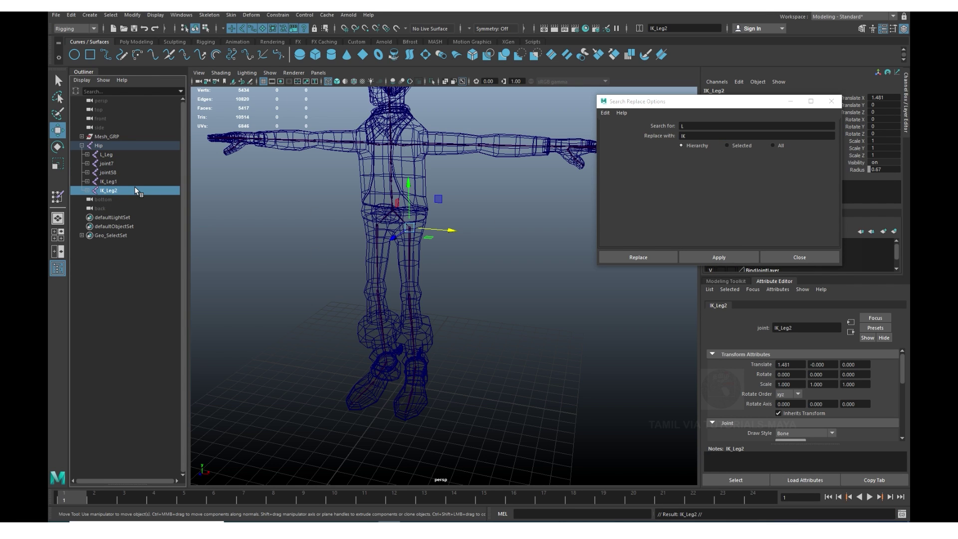
double_click(695, 125)
type("IK")
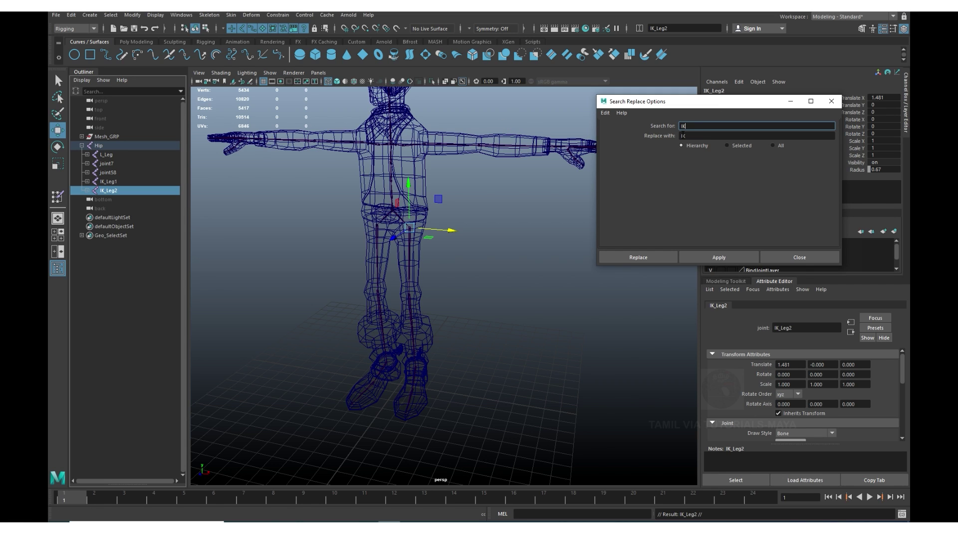
double_click(693, 135)
type("F")
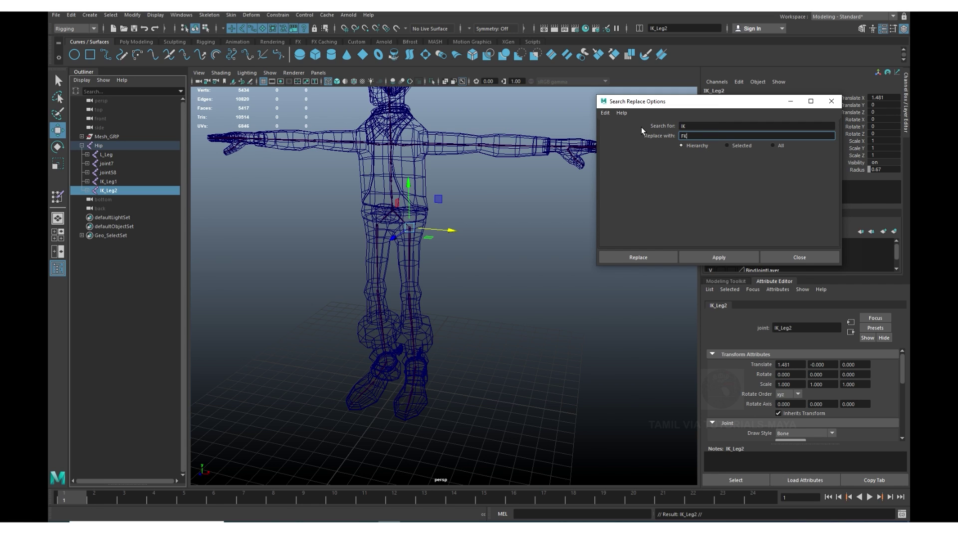
left_click(719, 257)
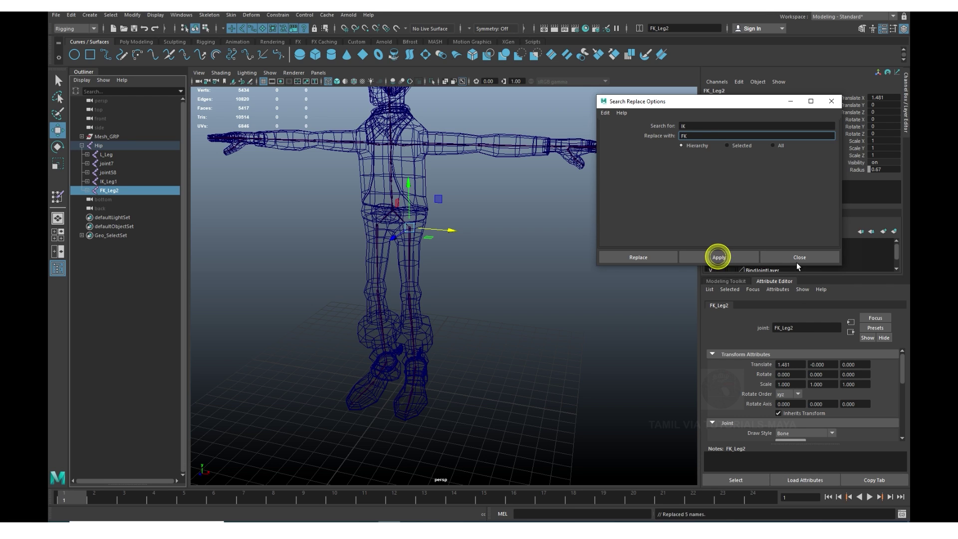
left_click(799, 260)
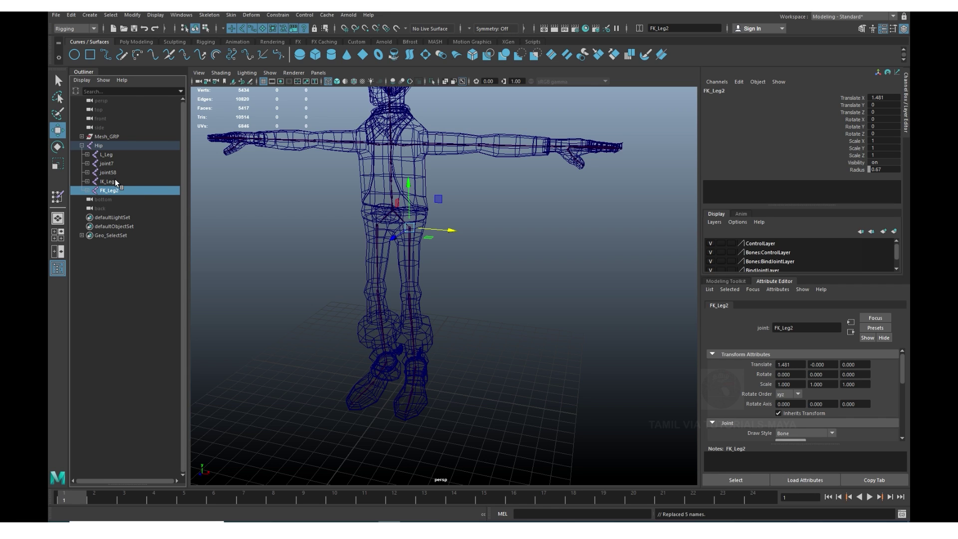
Hide the L_Leg and FK_Leg2 chains.
left_click(104, 154)
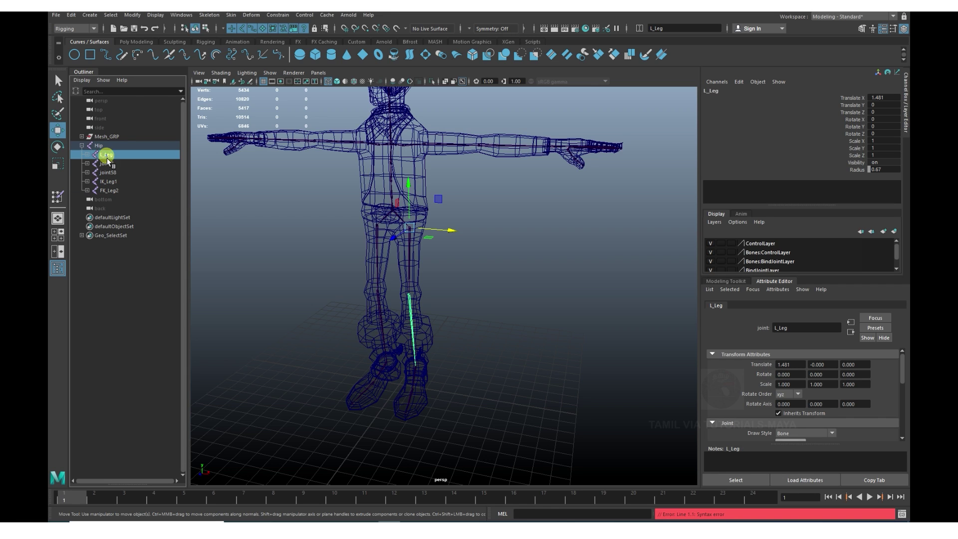
left_click(114, 191, "ctrl")
key("h")
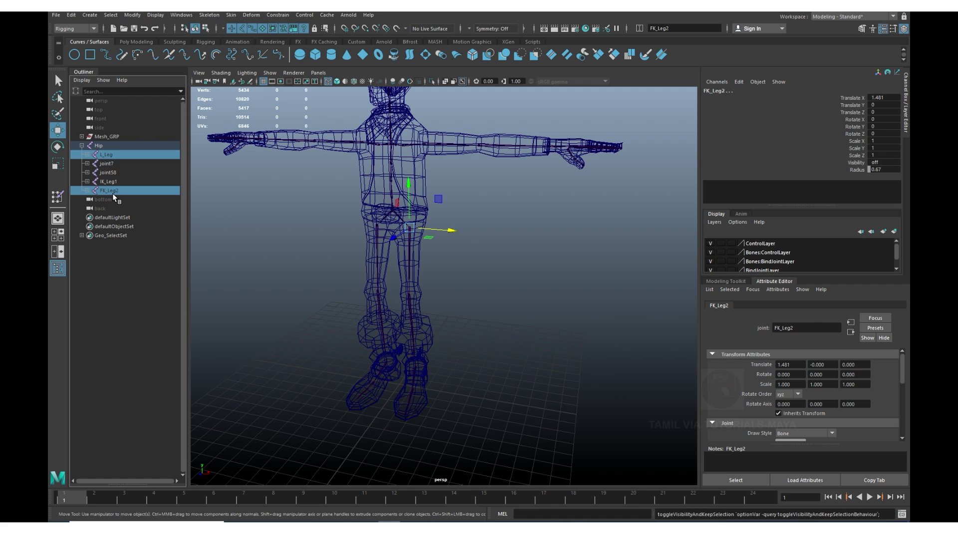
left_click(502, 349)
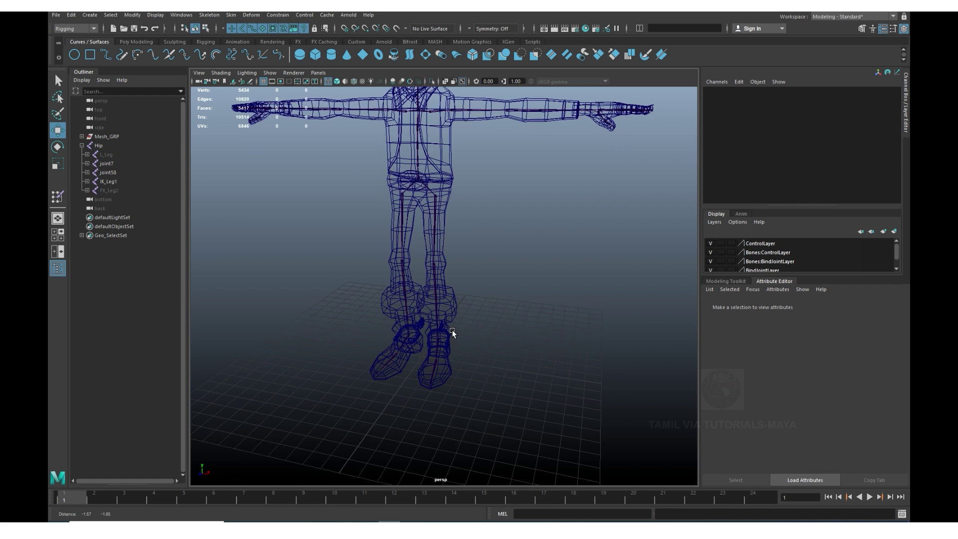
mouse_move(452, 330)
right_mouse_down("alt")
mouse_move(531, 399)
mouse_move(494, 392)
right_mouse_up("alt")
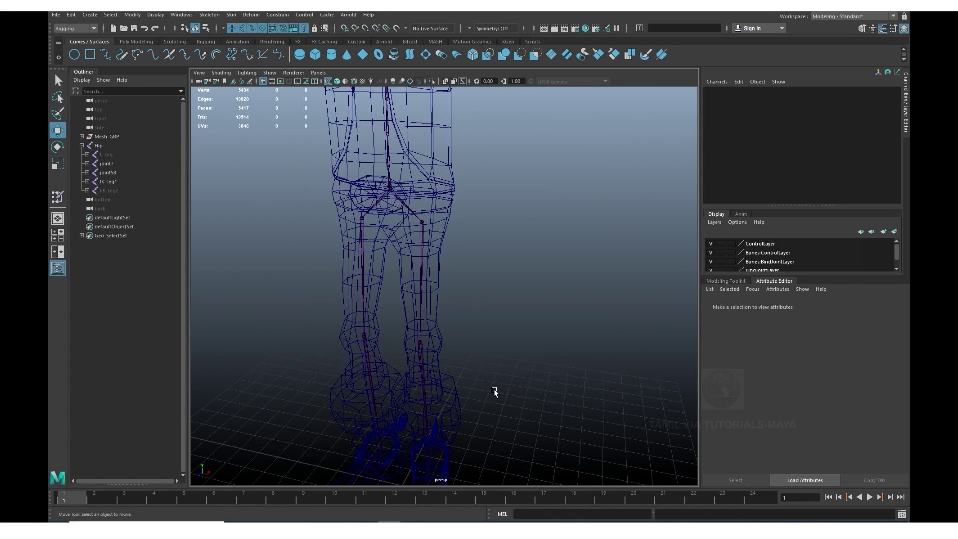
Select IK_Leg1 and set the IK Handle tool to the Rotate-Plane Solver.
left_click(107, 181)
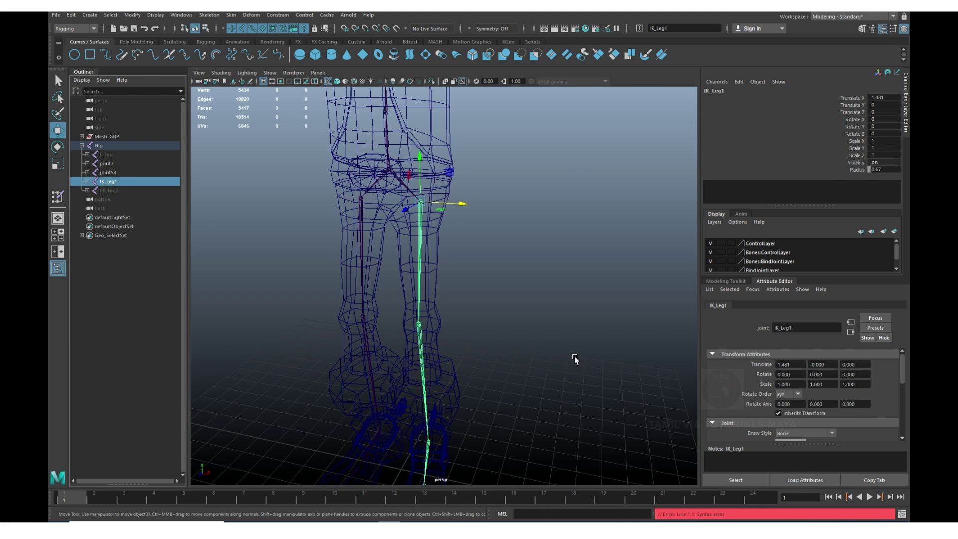
right_click_drag(573, 357, 519, 335, "alt")
mouse_move(519, 335)
left_mouse_down("alt")
mouse_move(530, 288)
mouse_move(509, 289)
left_mouse_up("alt")
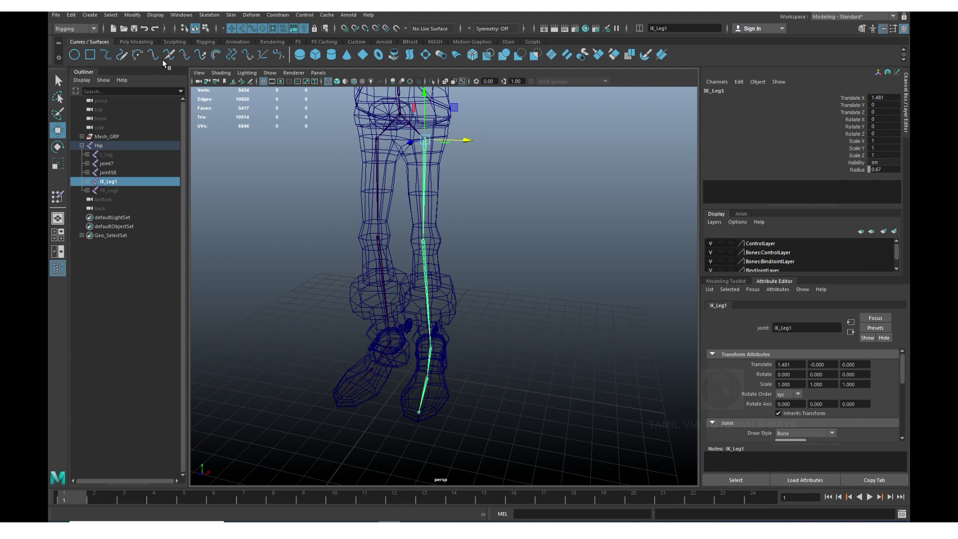
left_click(209, 15)
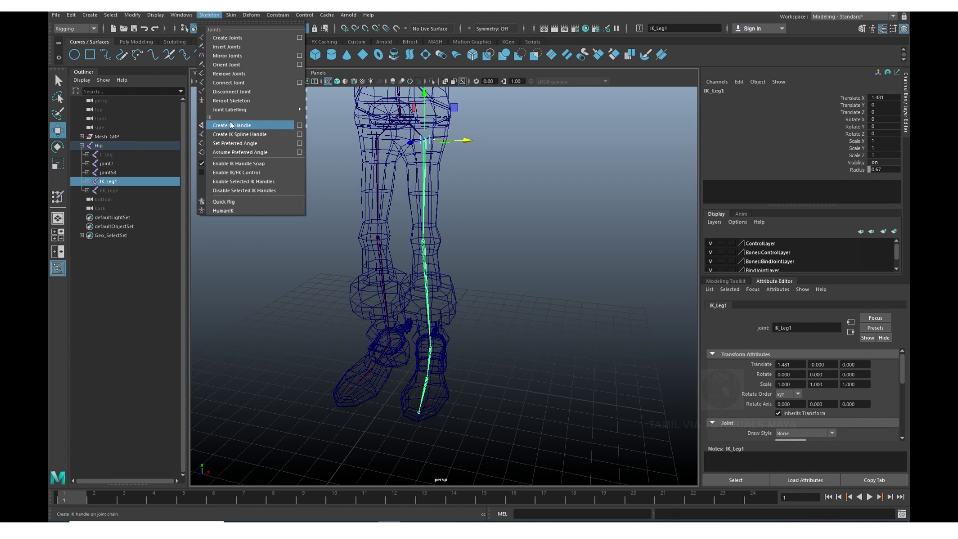
left_click(299, 126)
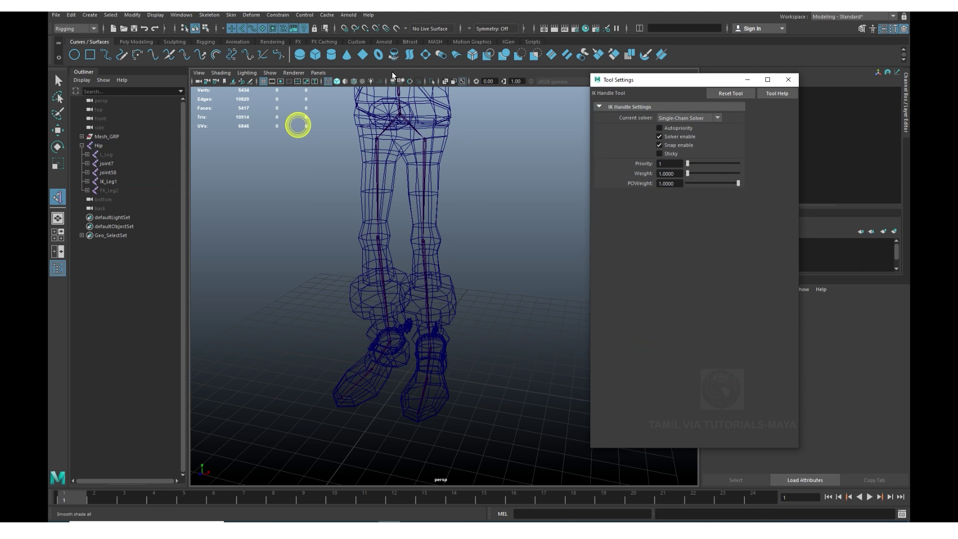
left_click(693, 117)
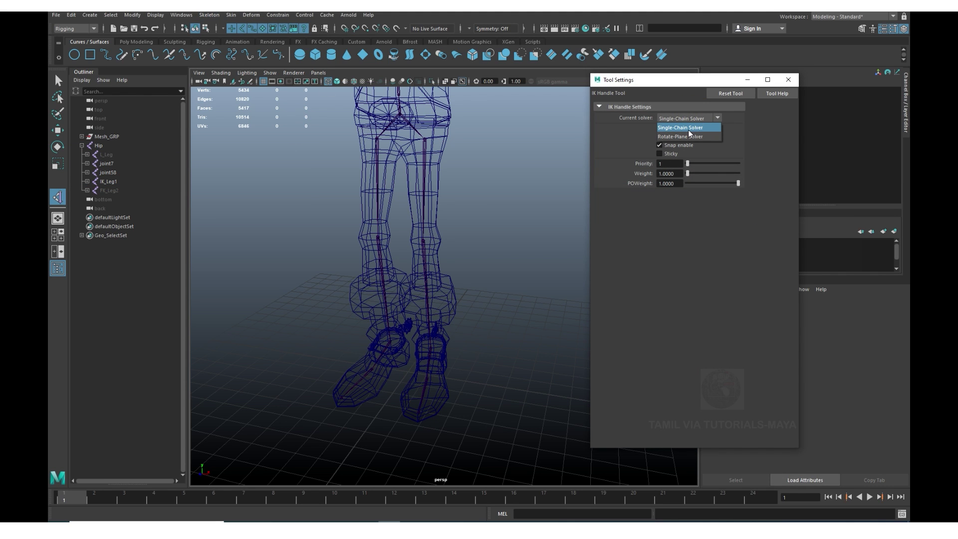
left_click(689, 128)
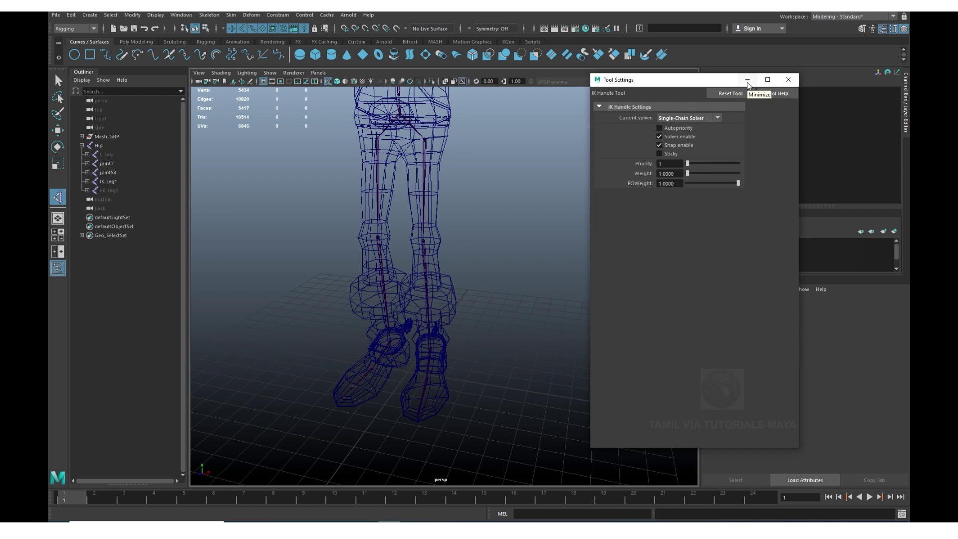
left_click(678, 118)
left_click(671, 137)
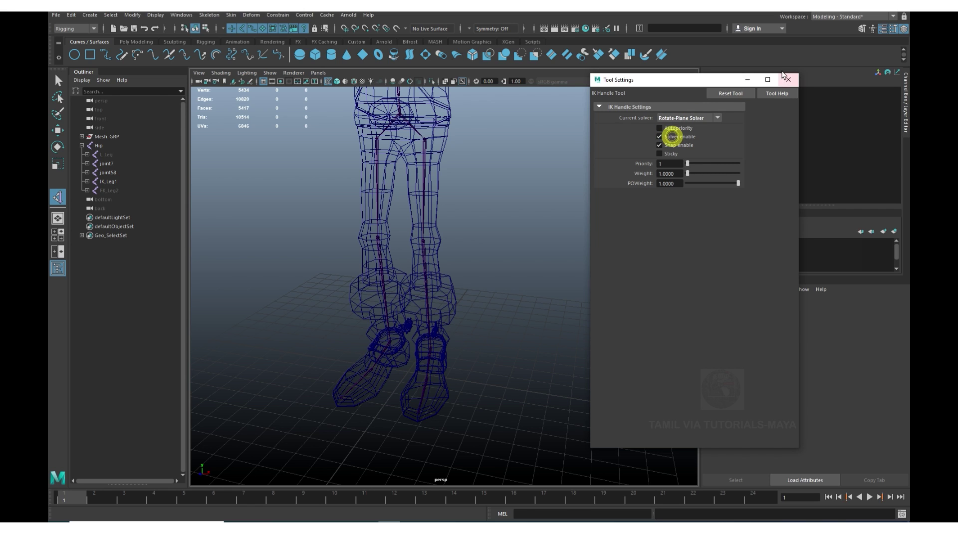
left_click(747, 79)
Create the rotate-plane IK handle from the hip joint to the ankle joint.
scroll(409, 269, "up", 2)
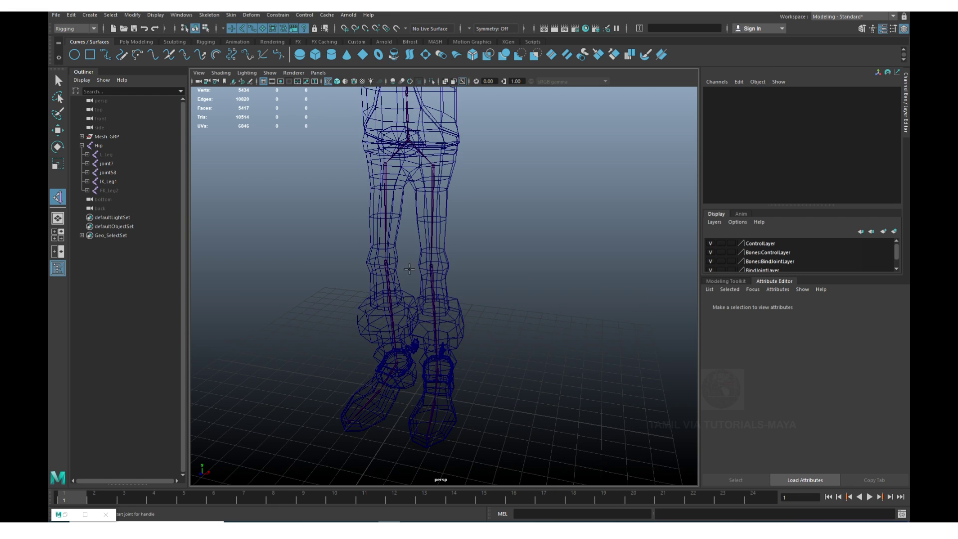
left_click(434, 164)
mouse_move(434, 165)
left_mouse_down("alt")
mouse_move(414, 319)
mouse_move(398, 358)
left_mouse_up("alt")
left_click(413, 320)
key("w")
left_click(414, 346)
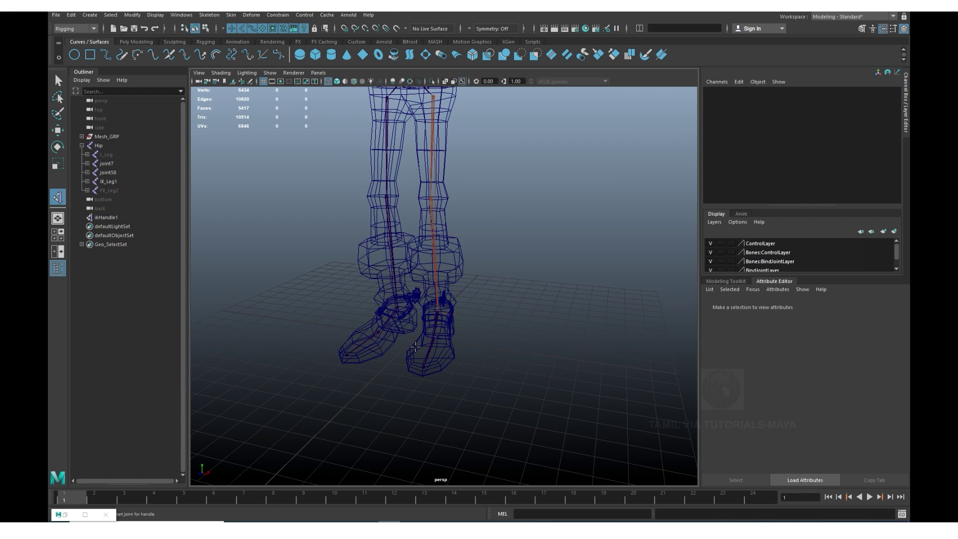
left_click(212, 15)
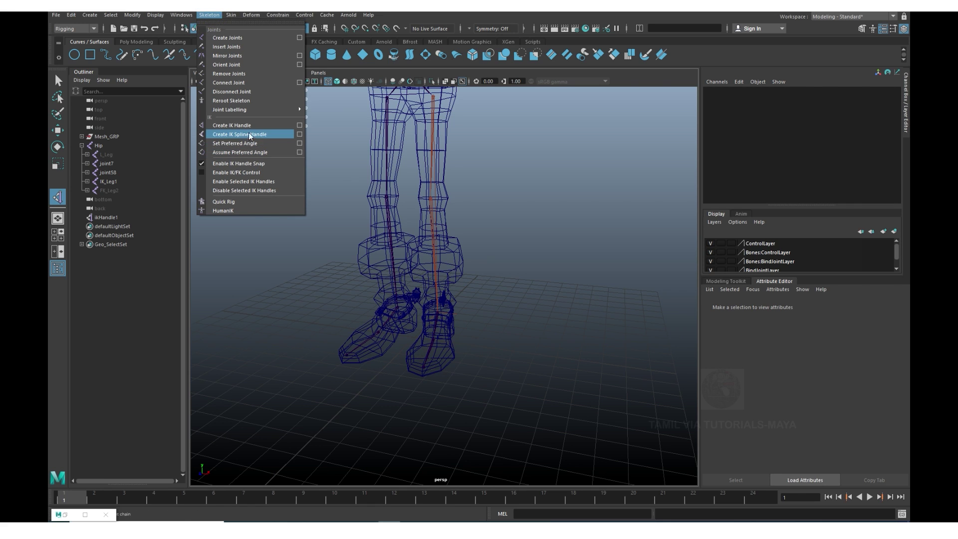
Add two Single-Chain IK handles: ankle to foot and foot to toe.
left_click(279, 124)
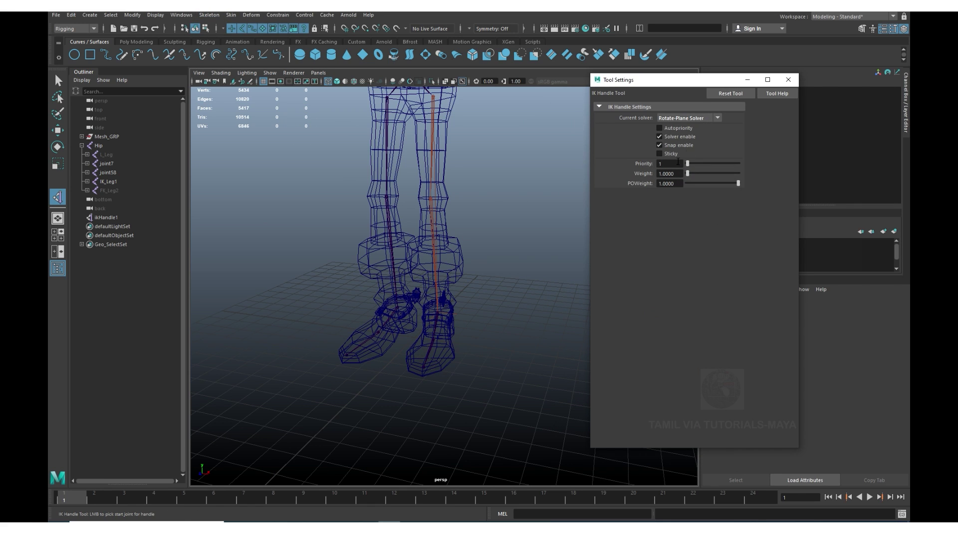
left_click(696, 118)
left_click(673, 124)
left_click(747, 81)
left_click_drag(466, 380, 430, 344, "alt")
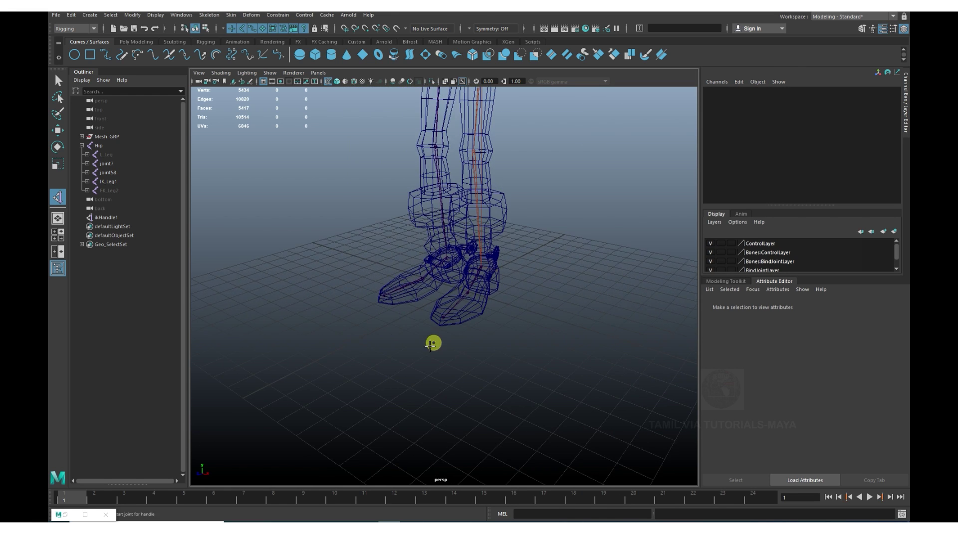
right_click_drag(430, 345, 498, 284, "alt")
left_click(501, 267)
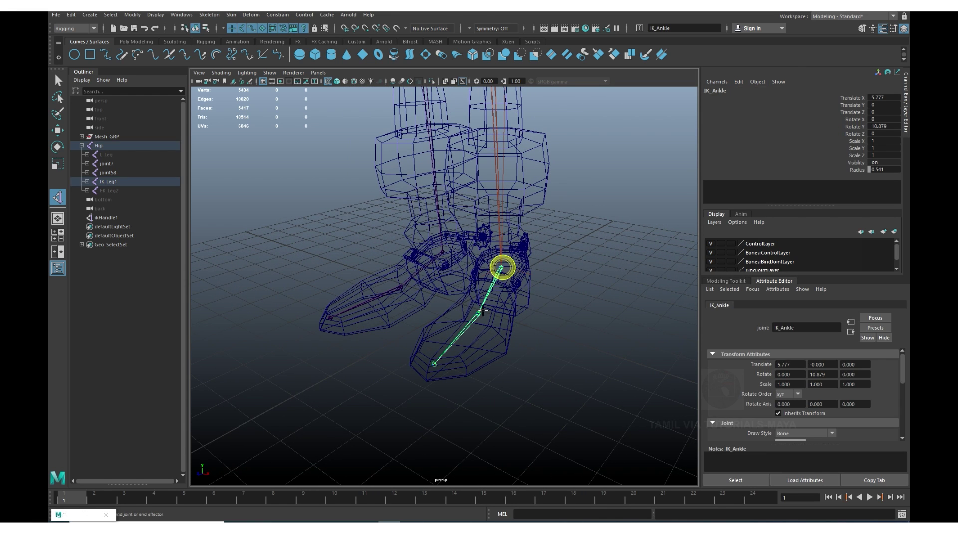
left_click(477, 317)
left_click(473, 319)
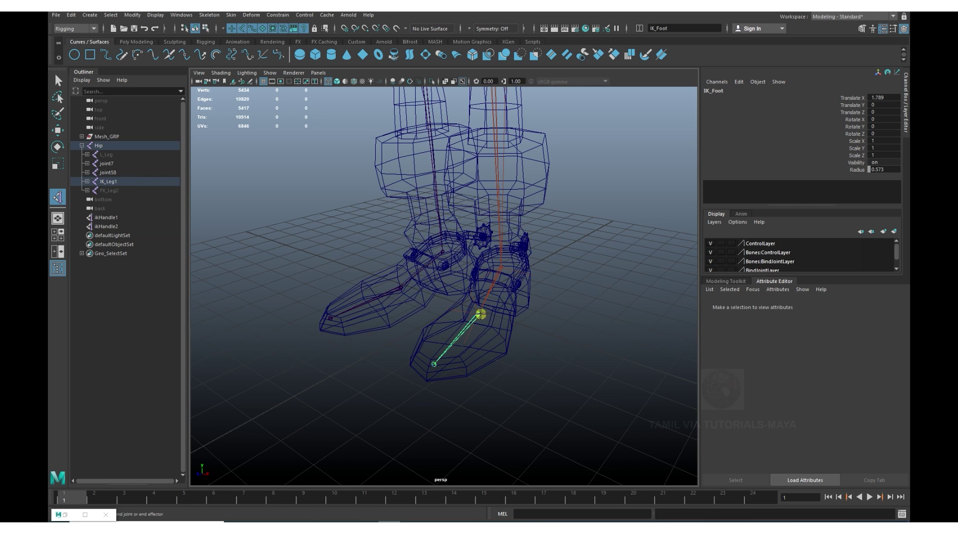
left_click(432, 364)
key("w")
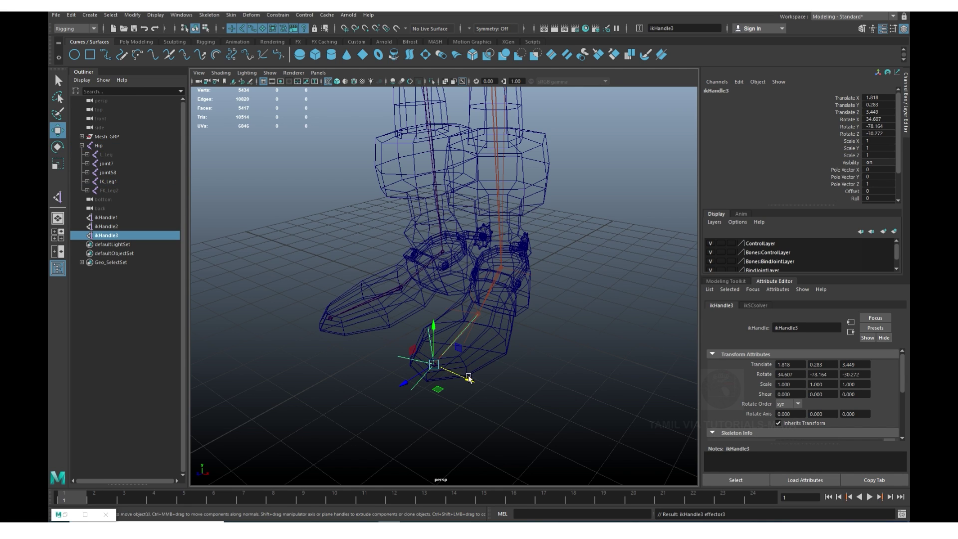
Rename the three IK handles ikHandle_Ankle, ikHandle_Foot and ikHandle_Toe.
left_click(127, 218)
double_click(127, 217)
type("ikHandle_Ankl")
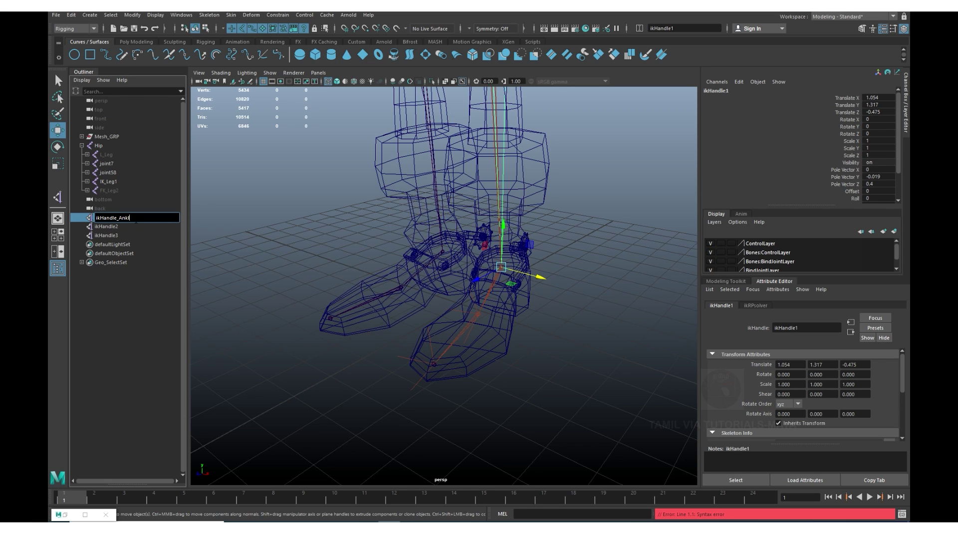
type("e")
key("Return")
left_click(140, 228)
double_click(140, 228)
type("ikHandle_Foot")
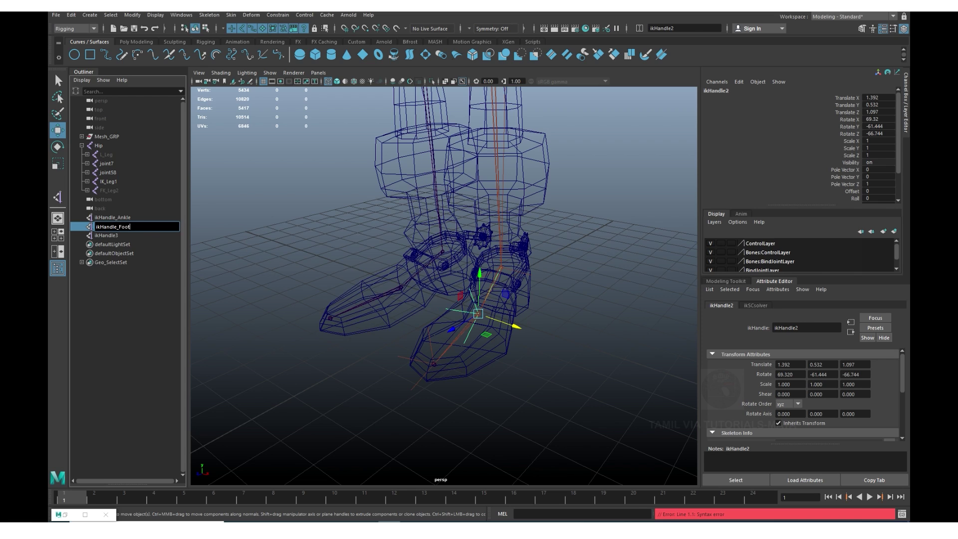
key("Return")
left_click(129, 235)
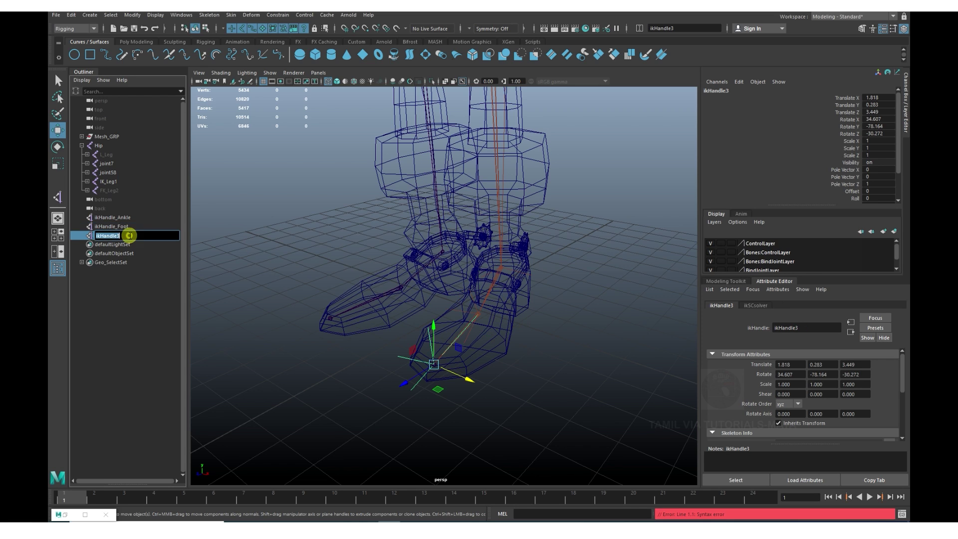
double_click(128, 235)
type("e")
key("Return")
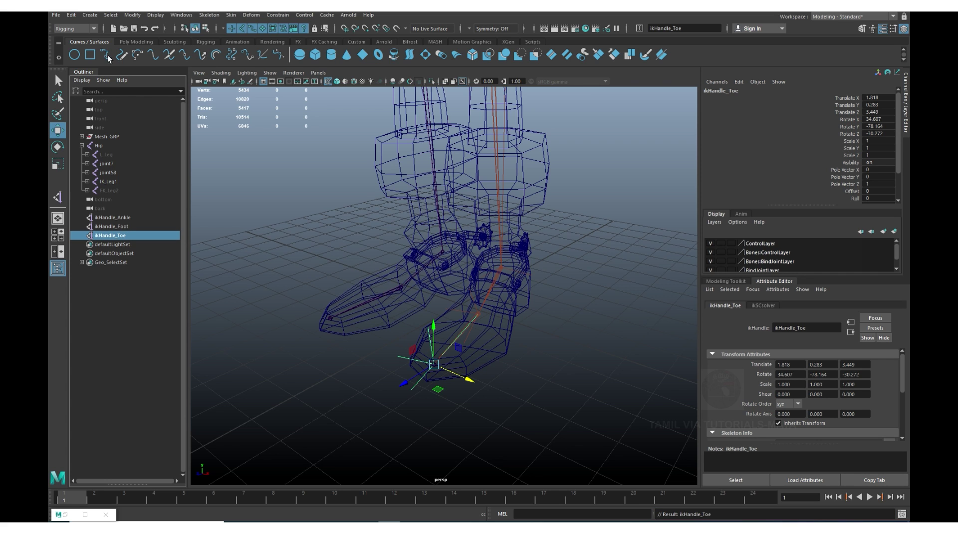
right_click_drag(622, 373, 519, 356, "alt")
Group ikHandle_Ankle and name the group Ankle_Grp.
left_click(112, 217)
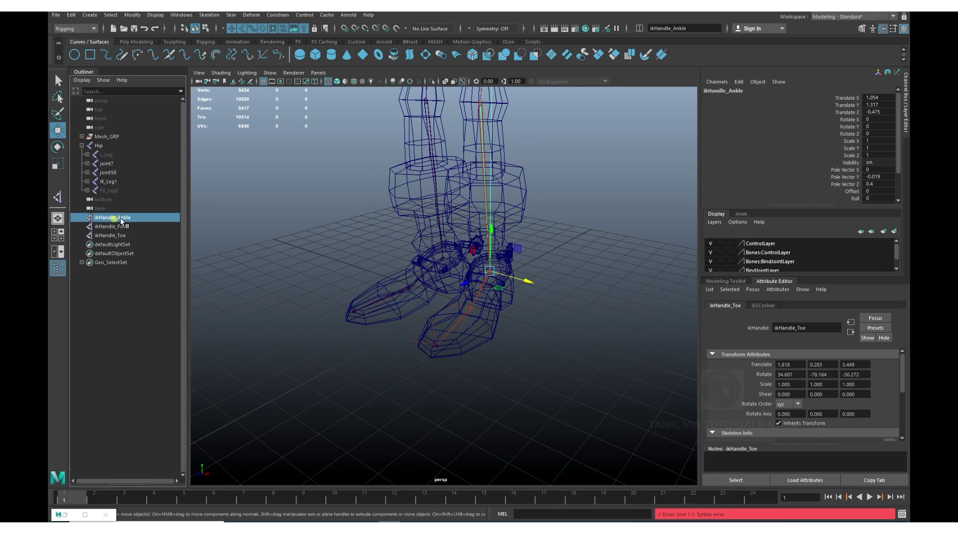
left_click_drag(487, 279, 479, 324)
key("ctrl+g")
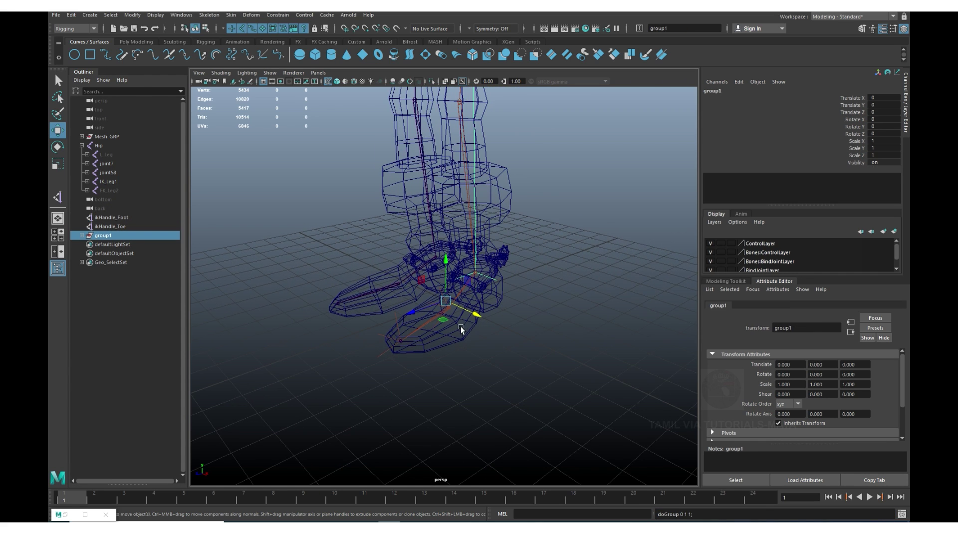
key("Insert")
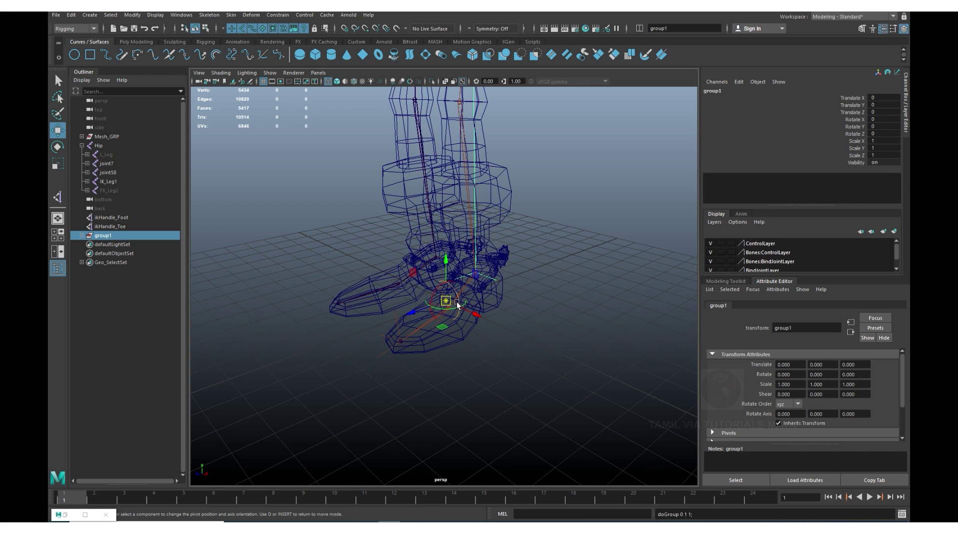
key("Insert")
key("Insert")
scroll(458, 335, "up", 3)
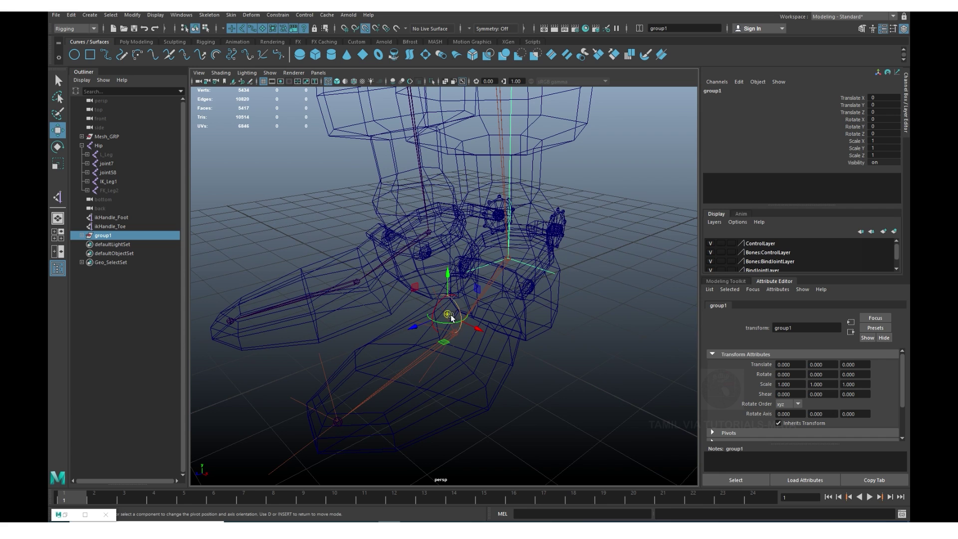
scroll(513, 396, "down", 3)
left_click_drag(514, 395, 502, 374, "alt")
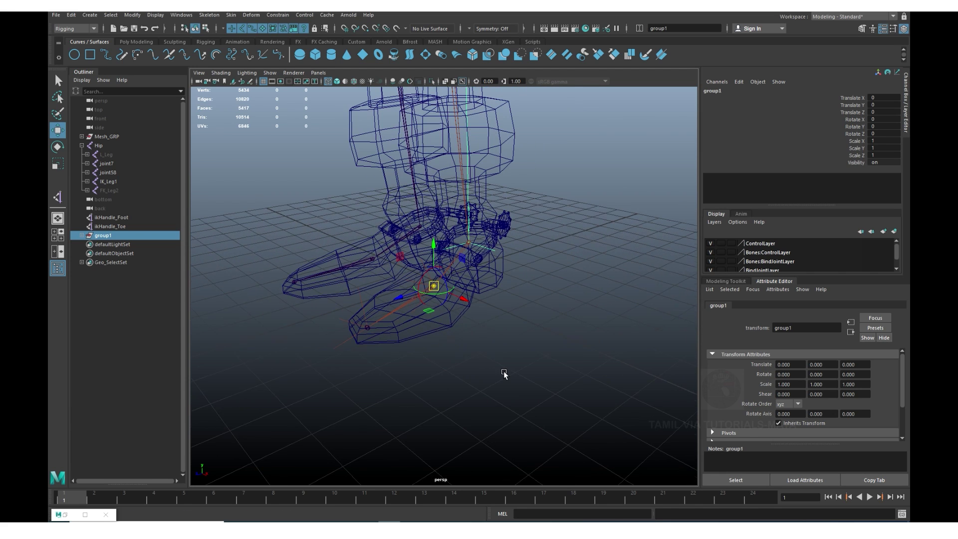
double_click(110, 235)
type("Ankle_G")
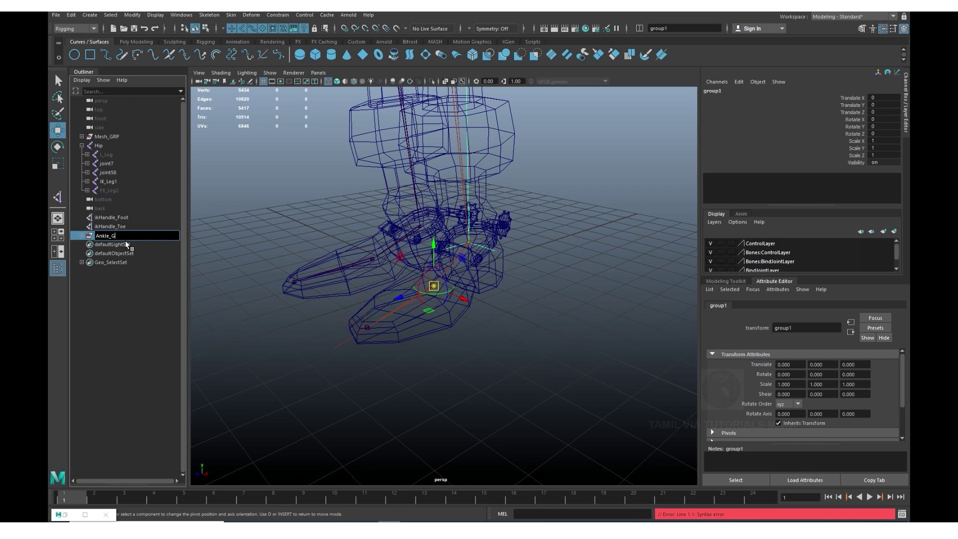
type("p")
key("Return")
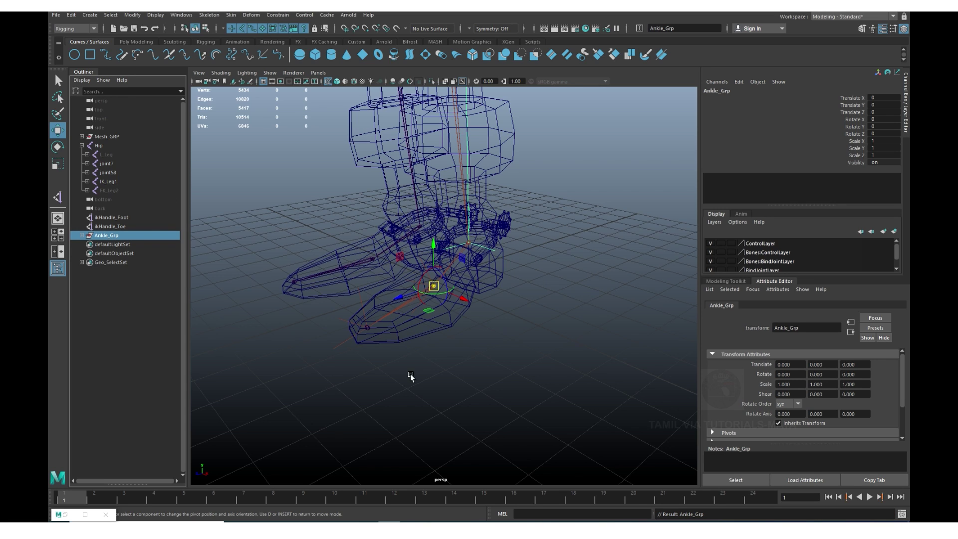
Group ikHandle_Toe and name the group Toe_Grp.
left_click(116, 226)
key("ctrl+g")
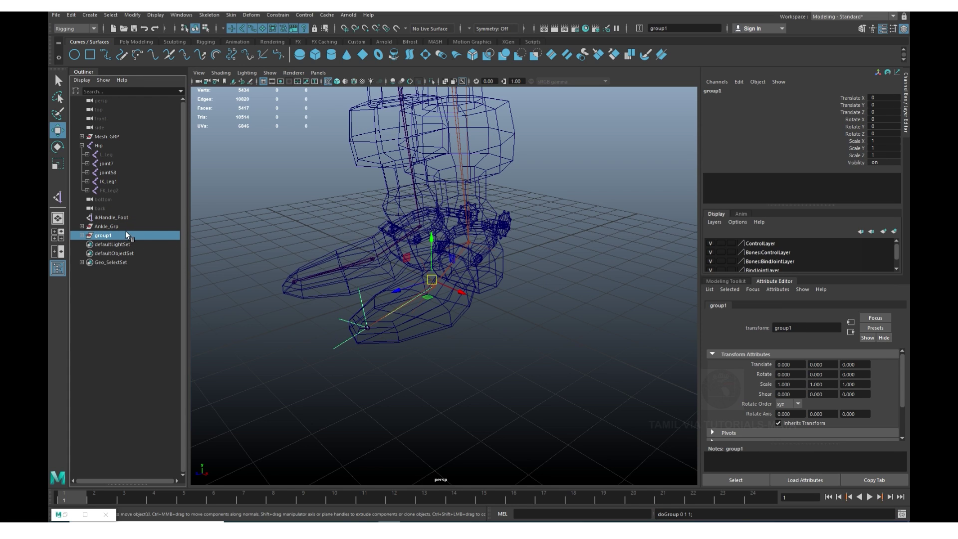
double_click(105, 235)
type("Toe_Gr")
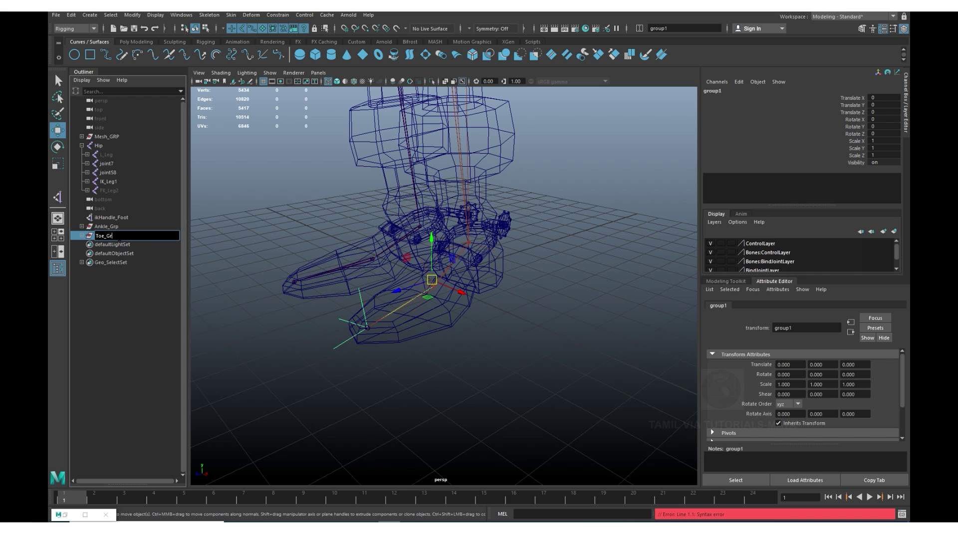
type("p")
key("Return")
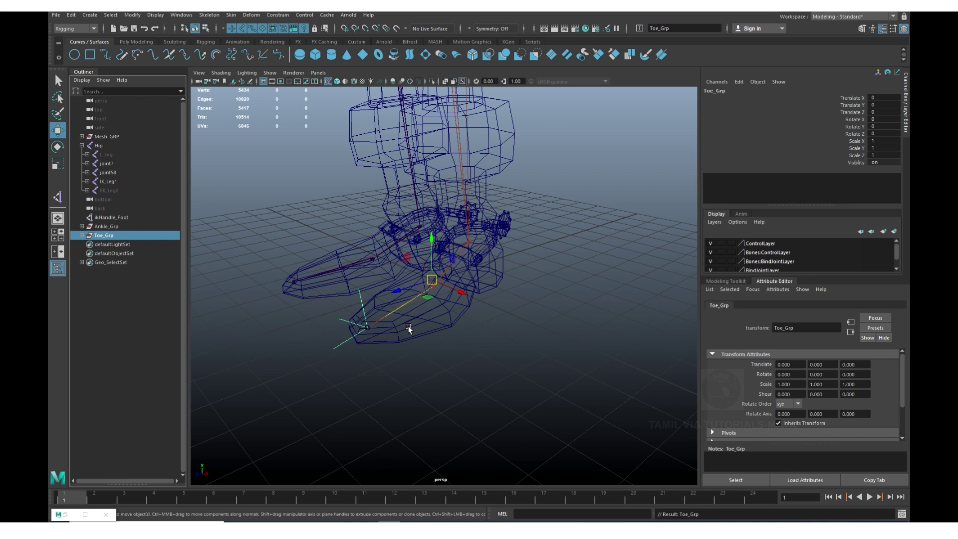
Move Toe_Grp's pivot down to the toe tip.
key("d")
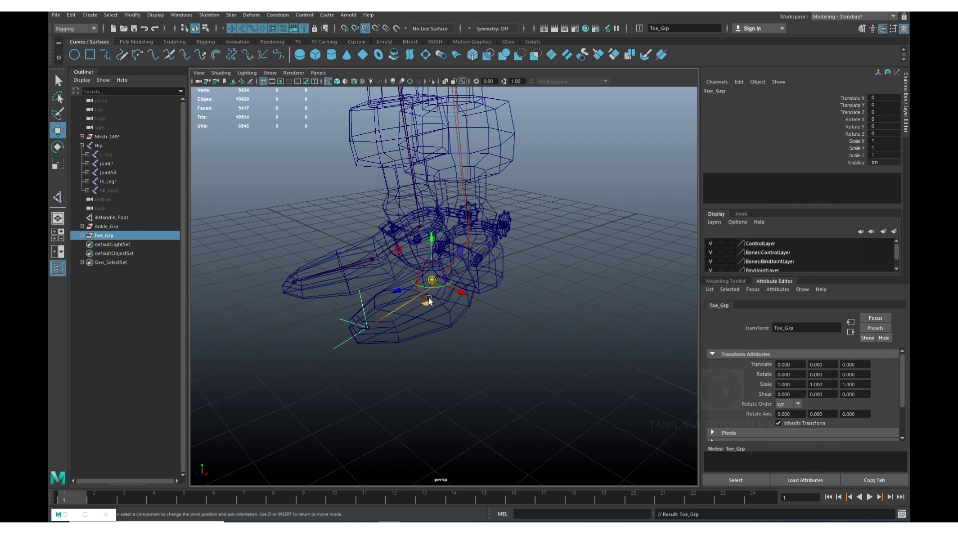
mouse_move(426, 298)
left_mouse_down()
mouse_move(376, 322)
mouse_move(432, 288)
left_mouse_up()
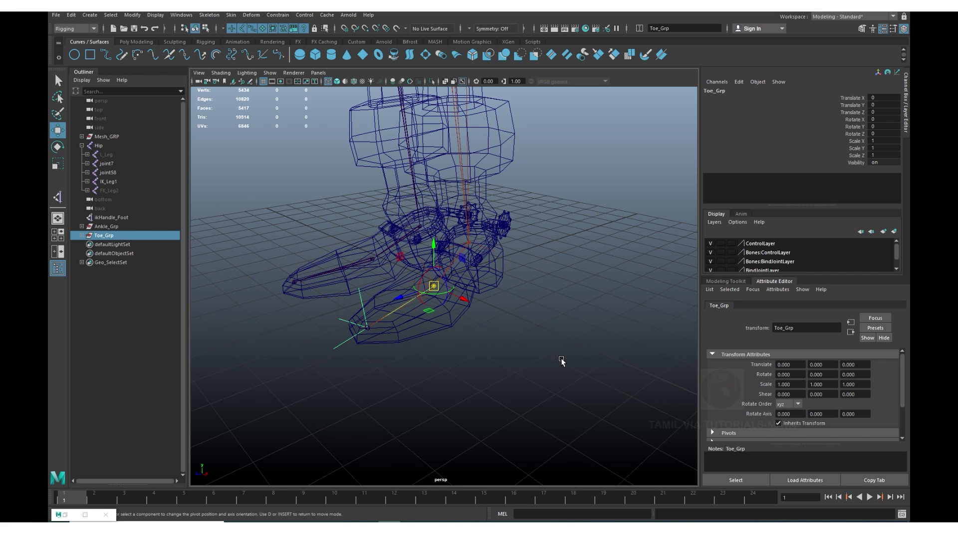
left_click_drag(562, 361, 496, 338, "alt")
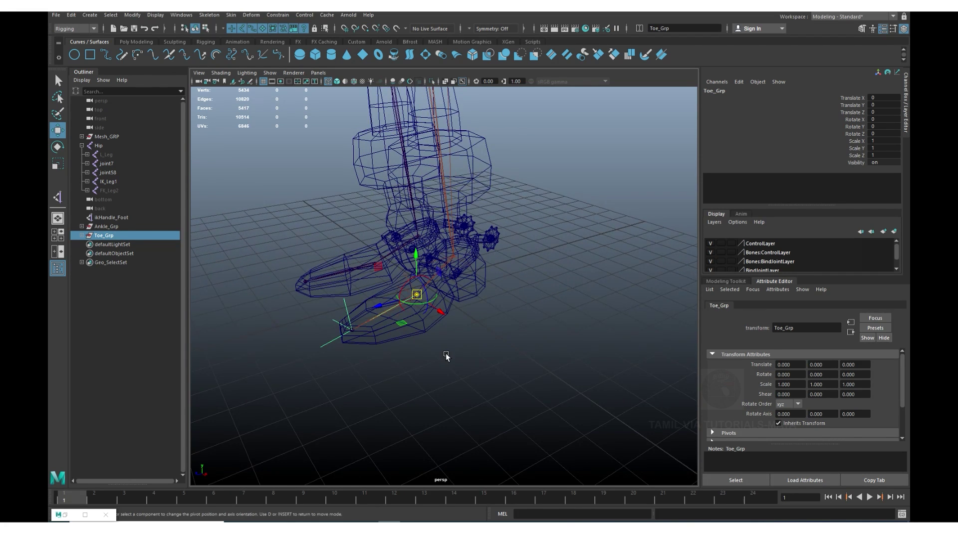
left_click_drag(446, 355, 484, 355, "alt")
key("d")
left_click_drag(402, 346, 409, 345, "alt")
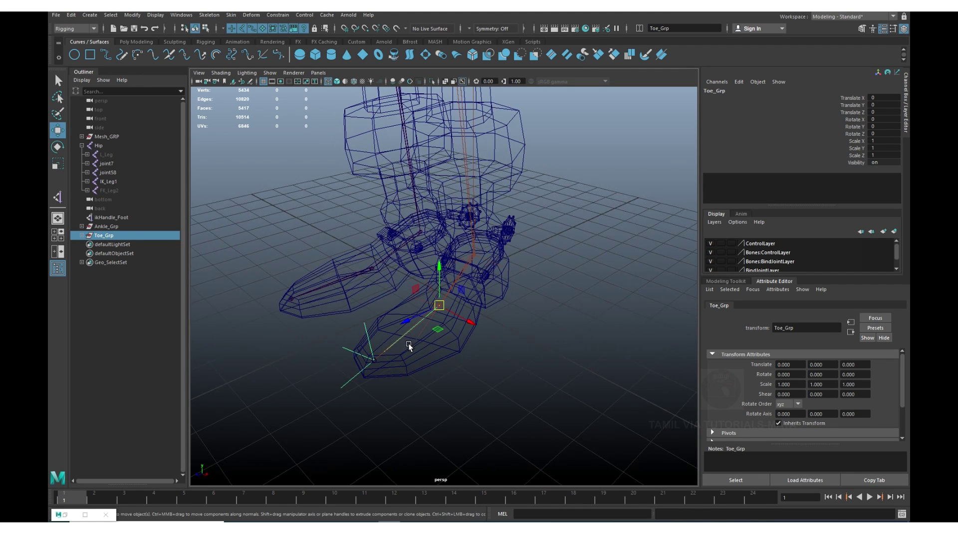
left_click(129, 216, "shift")
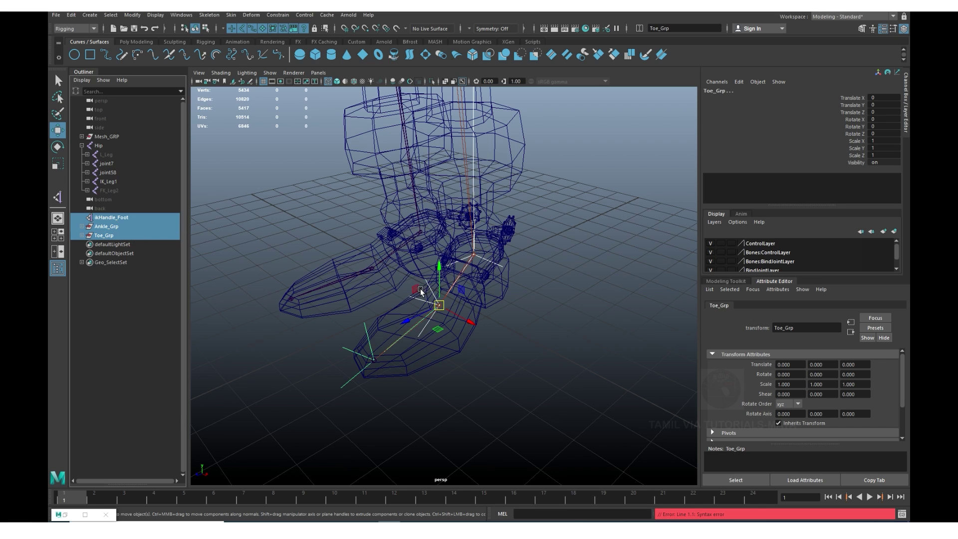
Group ikHandle_Foot, Ankle_Grp and Toe_Grp into a group named Ankle_Cntrl.
key("ctrl+g")
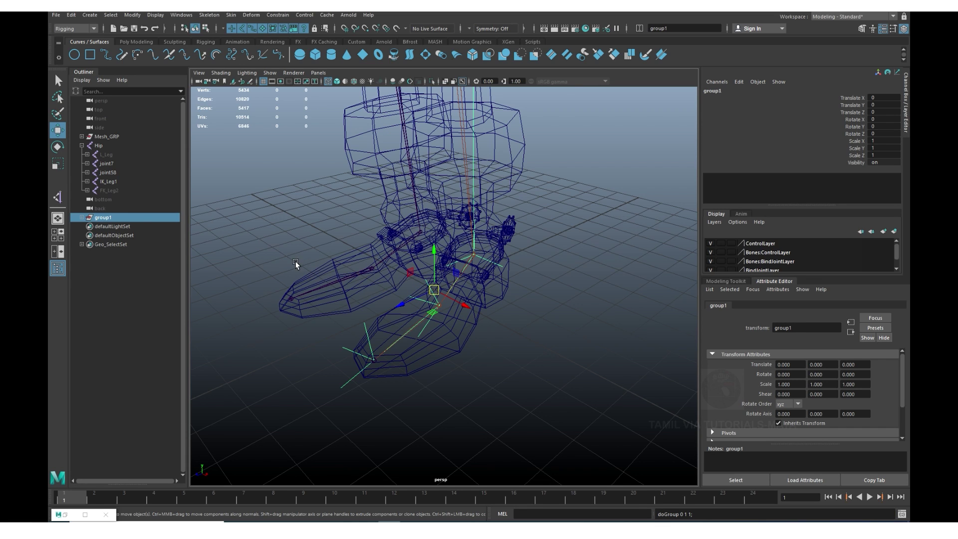
double_click(107, 217)
type("Ankle_Cntrl")
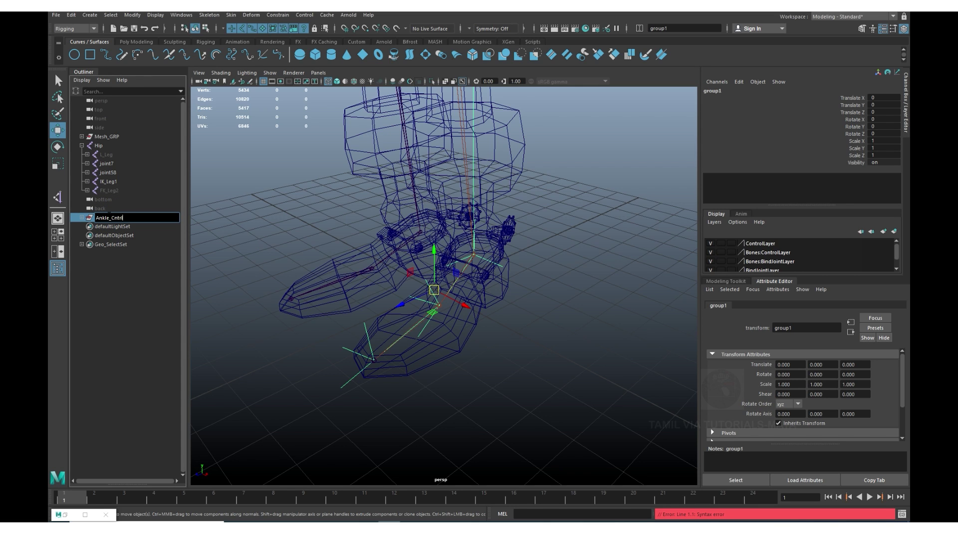
key("Return")
Move Ankle_Cntrl's pivot to the bottom of the heel, then group Ankle_Cntrl again.
mouse_move(469, 287)
left_mouse_down("alt")
mouse_move(452, 364)
mouse_move(385, 342)
mouse_move(449, 346)
left_mouse_up("alt")
key("d")
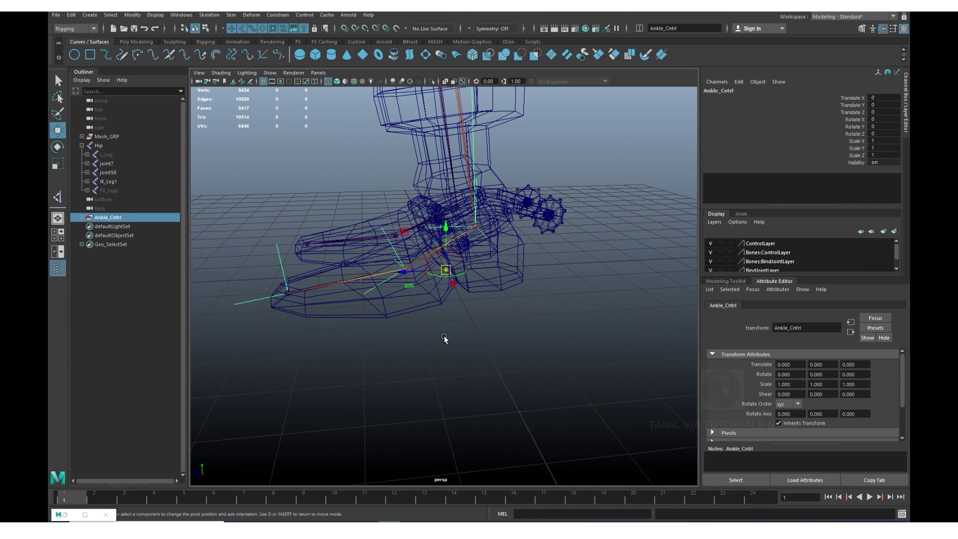
mouse_move(445, 269)
left_mouse_down()
mouse_move(404, 269)
mouse_move(479, 274)
left_mouse_up()
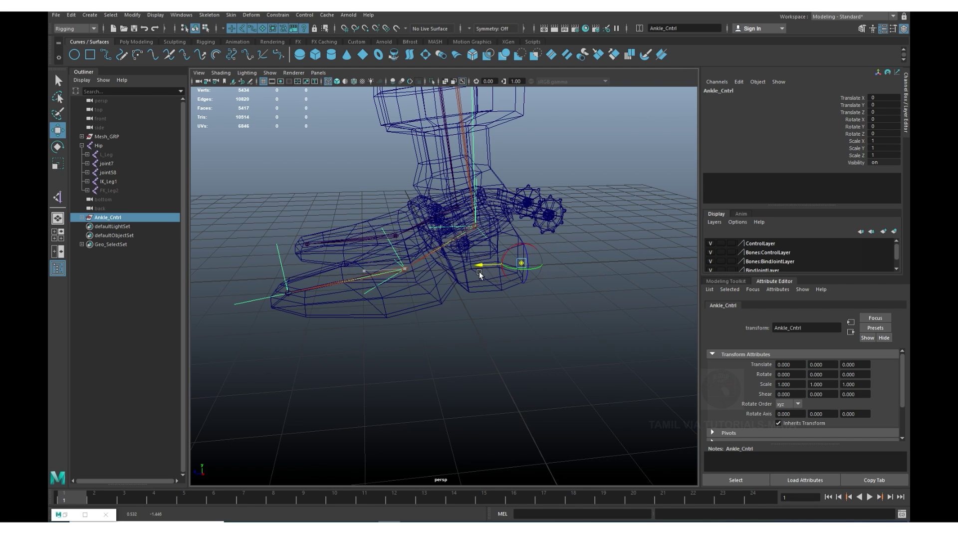
mouse_move(525, 221)
left_mouse_down()
mouse_move(530, 250)
mouse_move(470, 300)
left_mouse_up()
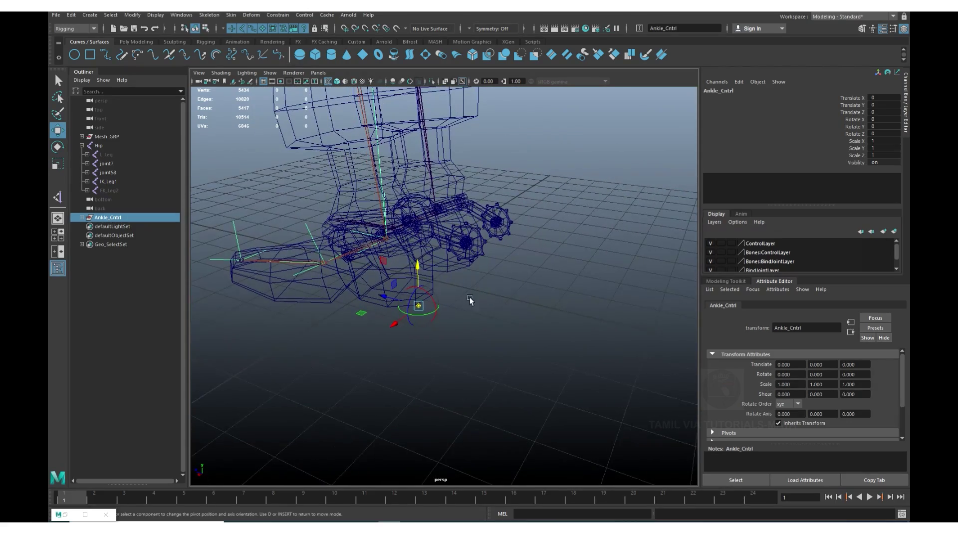
mouse_move(389, 318)
left_mouse_down("alt")
mouse_move(506, 325)
mouse_move(475, 331)
left_mouse_up("alt")
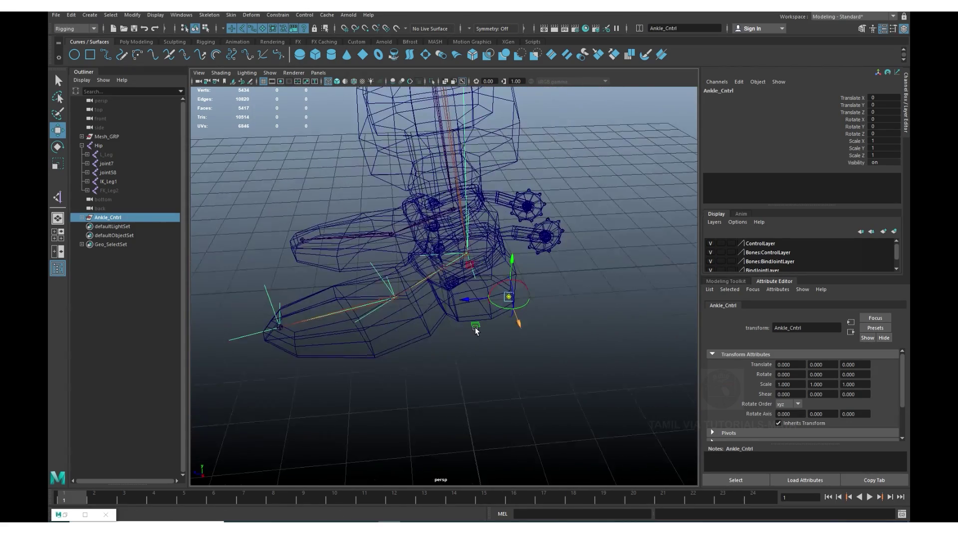
key("w")
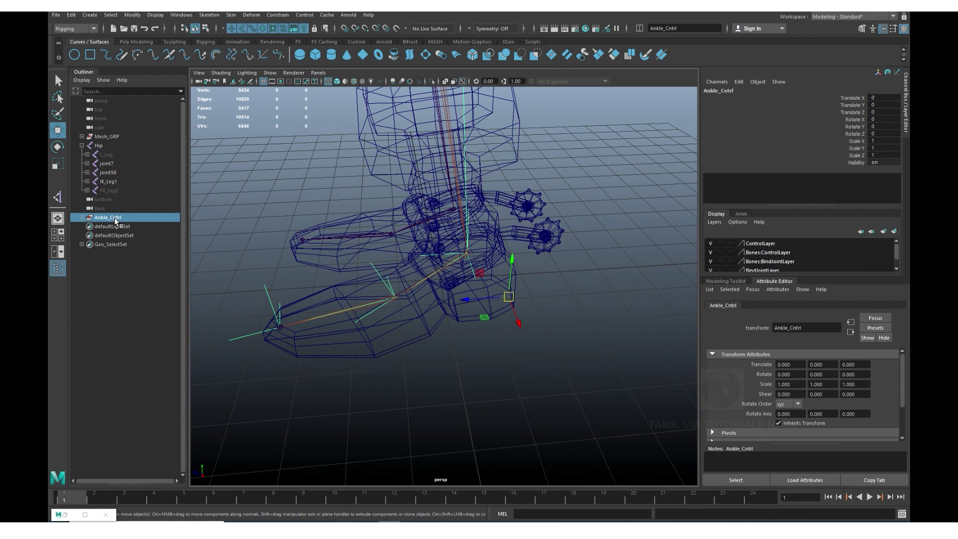
key("ctrl+g")
Rename the new group above Ankle_Cntrl to Toe_Cntrl.
left_click_drag(416, 367, 458, 365, "alt")
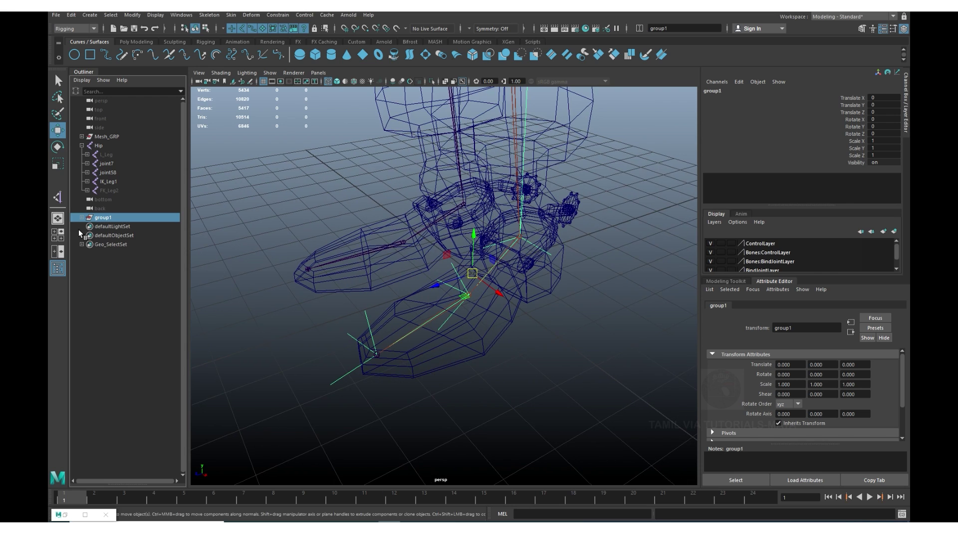
double_click(120, 220)
type("R")
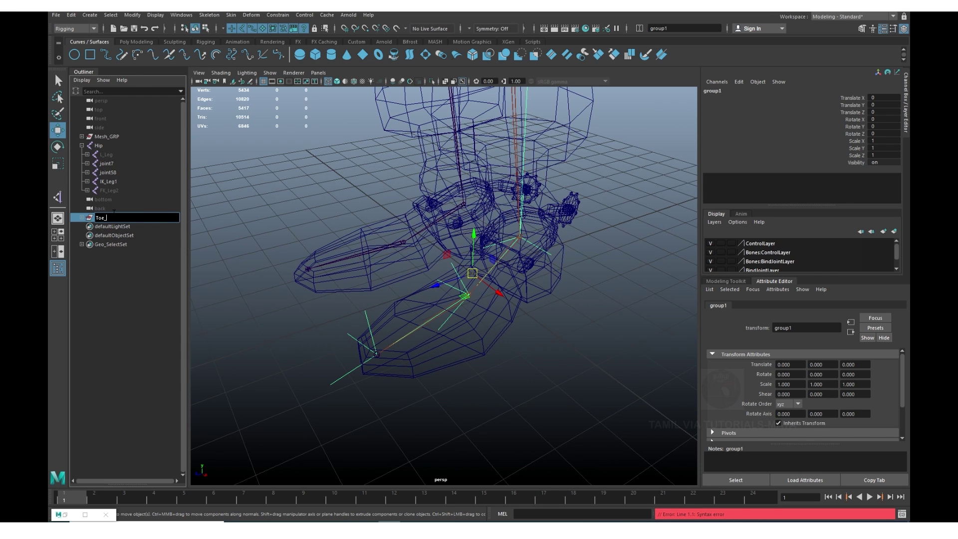
type("l")
key("Return")
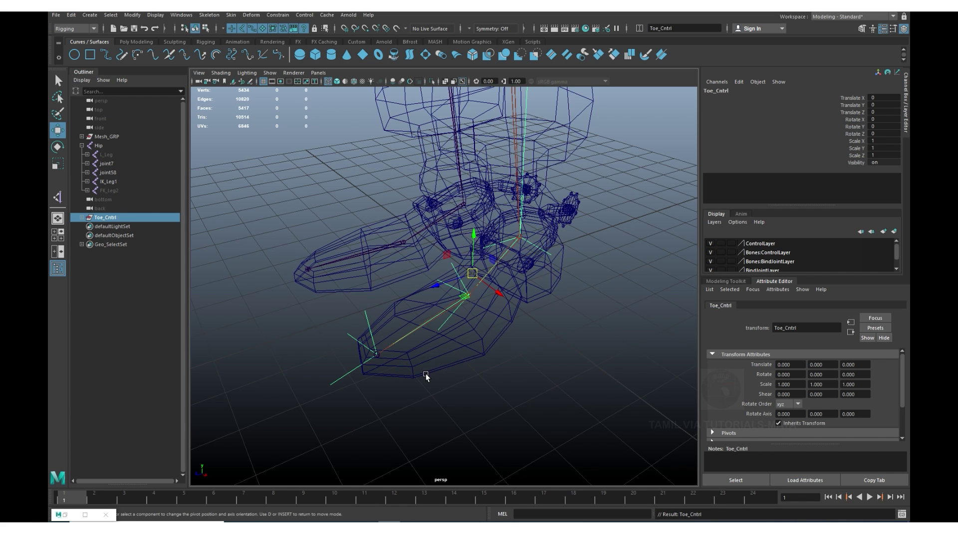
Snap Toe_Cntrl's pivot to the tip of the toe and exit pivot editing.
key("d")
left_click_drag(474, 370, 474, 373, "alt")
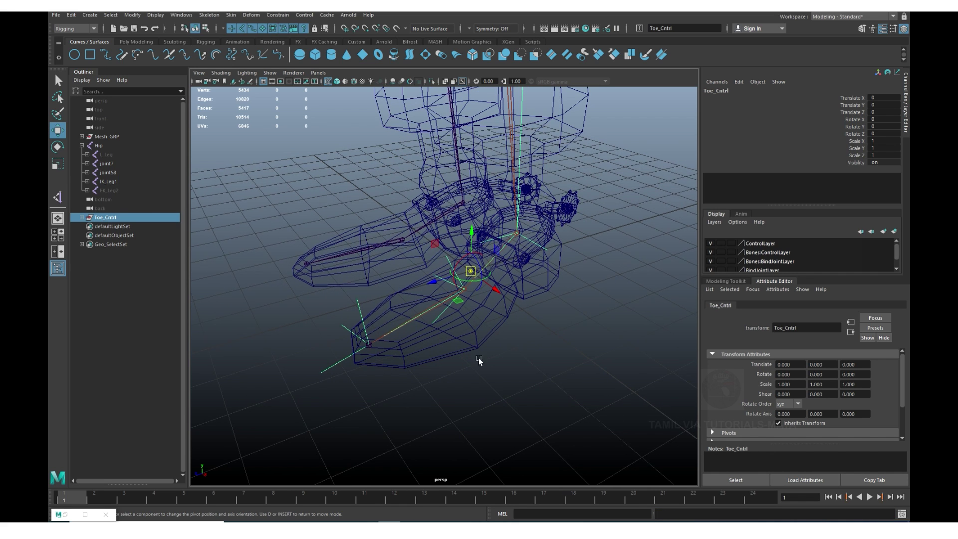
key("d")
mouse_move(475, 278)
left_mouse_down()
mouse_move(374, 364)
mouse_move(425, 342)
left_mouse_up()
key("d")
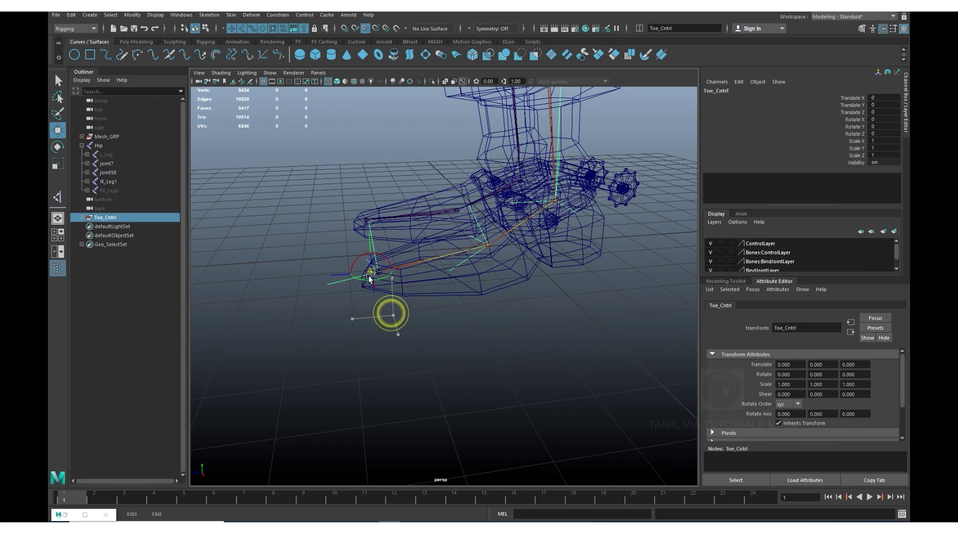
left_click_drag(393, 315, 378, 272)
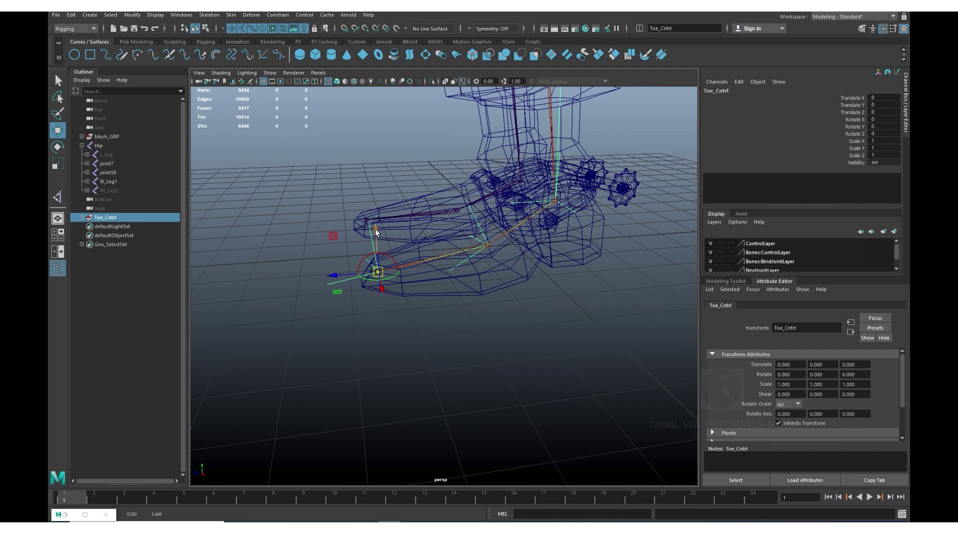
left_click_drag(375, 230, 376, 251)
left_click(342, 295)
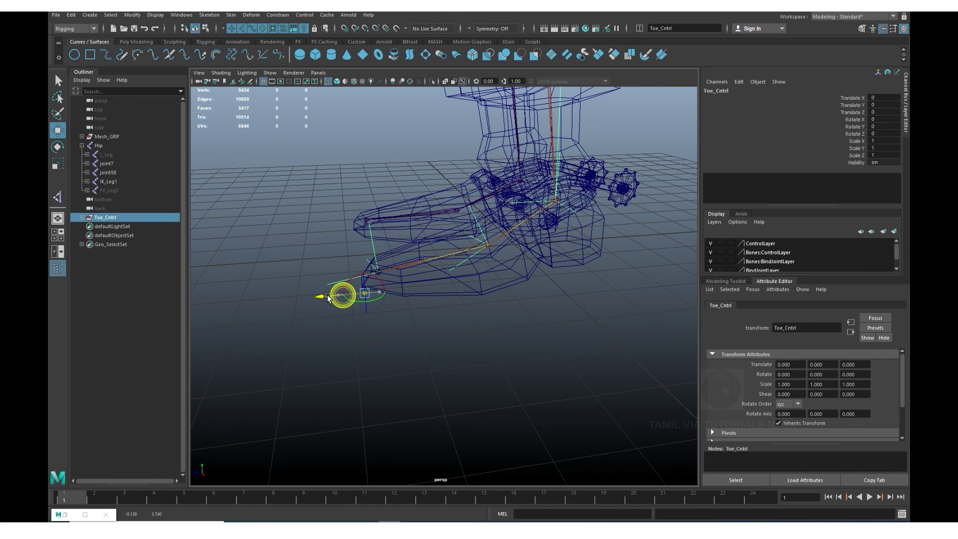
mouse_move(508, 330)
left_mouse_down("alt")
mouse_move(542, 333)
mouse_move(466, 342)
mouse_move(165, 240)
left_mouse_up("alt")
key("Insert")
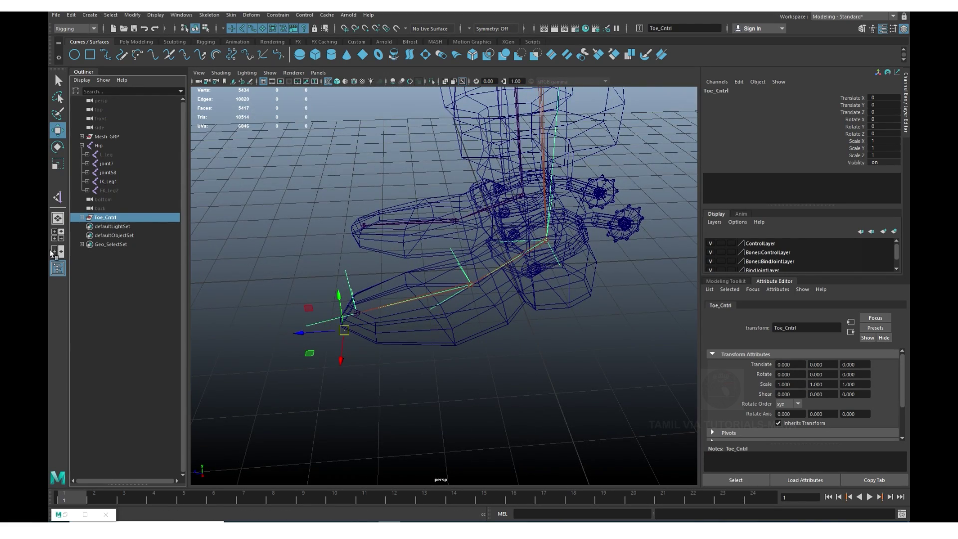
Group Toe_Cntrl and name the new top-level parent group Leg_Cntrl.
left_click_drag(106, 217, 217, 283)
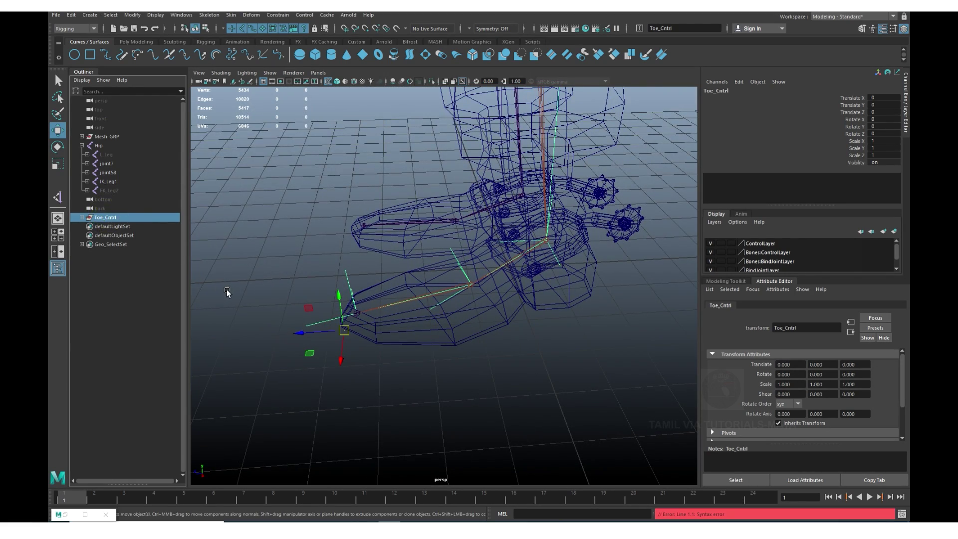
key("ctrl+g")
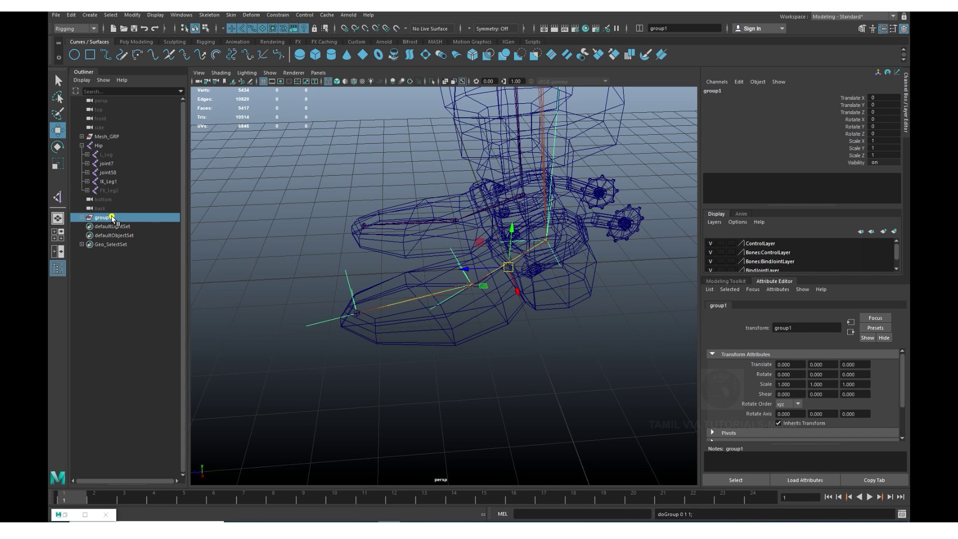
double_click(107, 217)
type("Leg_Crtrl")
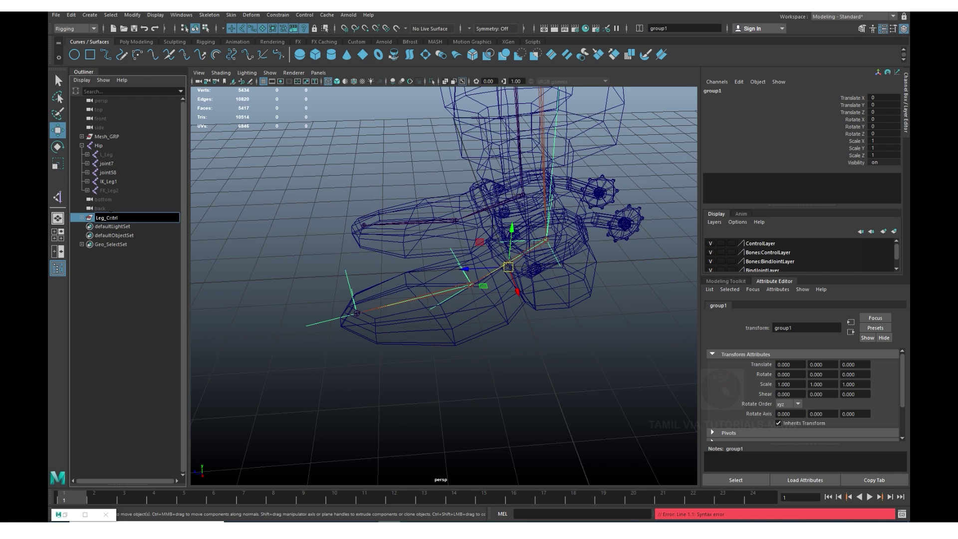
key("Return")
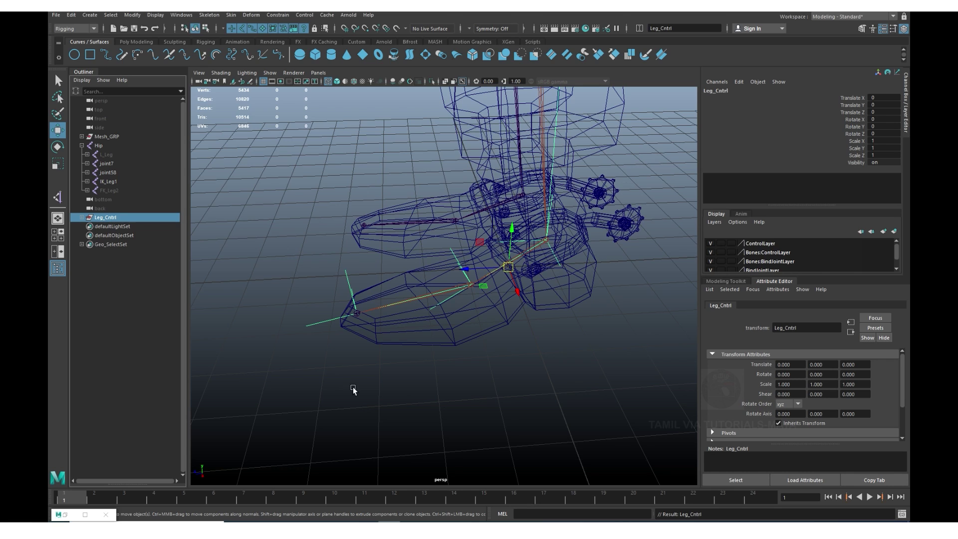
mouse_move(460, 343)
left_mouse_down("alt")
mouse_move(512, 374)
mouse_move(449, 368)
mouse_move(417, 346)
left_mouse_up("alt")
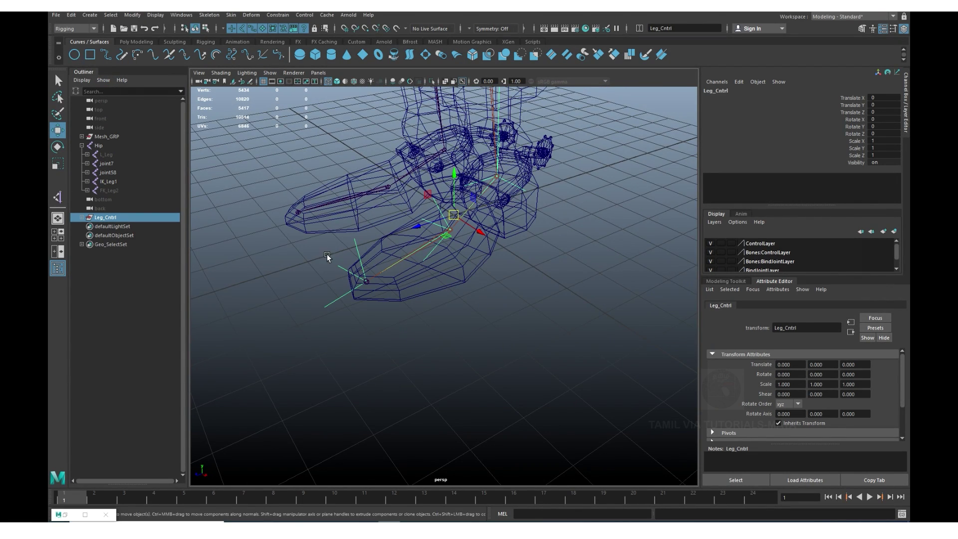
Select the full edge loop around the bottom of the boot.
key("5")
left_click(446, 273)
scroll(435, 286, "up", 3)
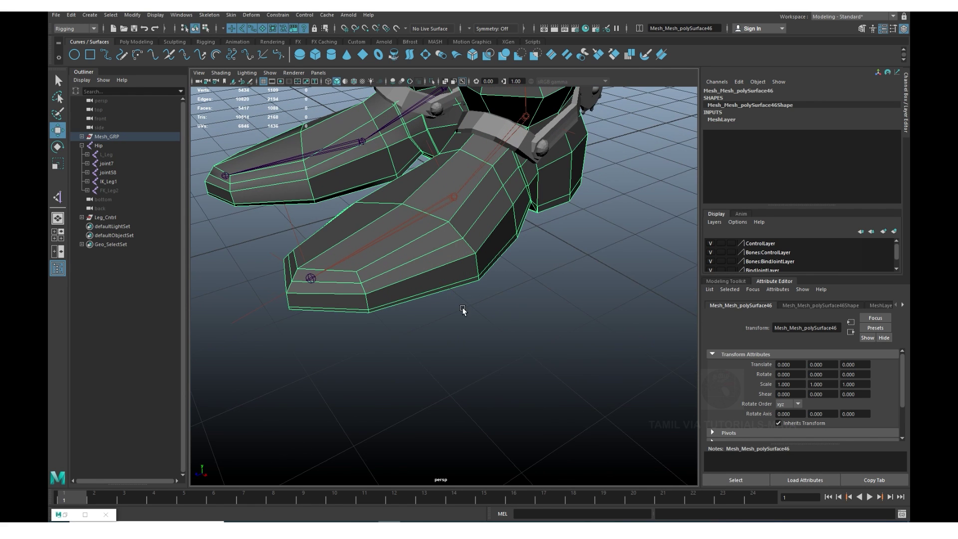
right_click_drag(391, 271, 391, 257)
left_click(391, 286)
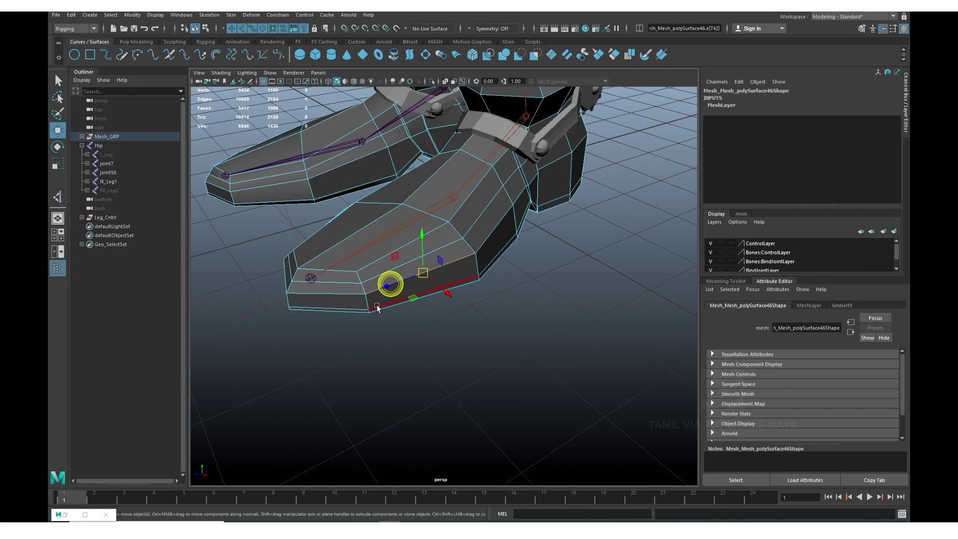
left_click(329, 305)
mouse_move(329, 282)
right_mouse_down()
mouse_move(329, 309)
mouse_move(342, 282)
mouse_move(333, 257)
right_mouse_up()
left_click(349, 309)
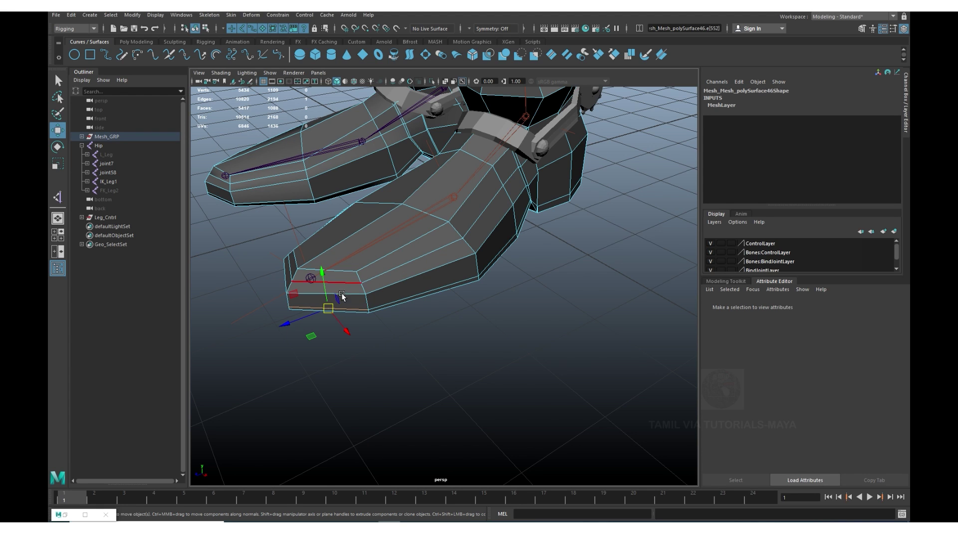
double_click(358, 310)
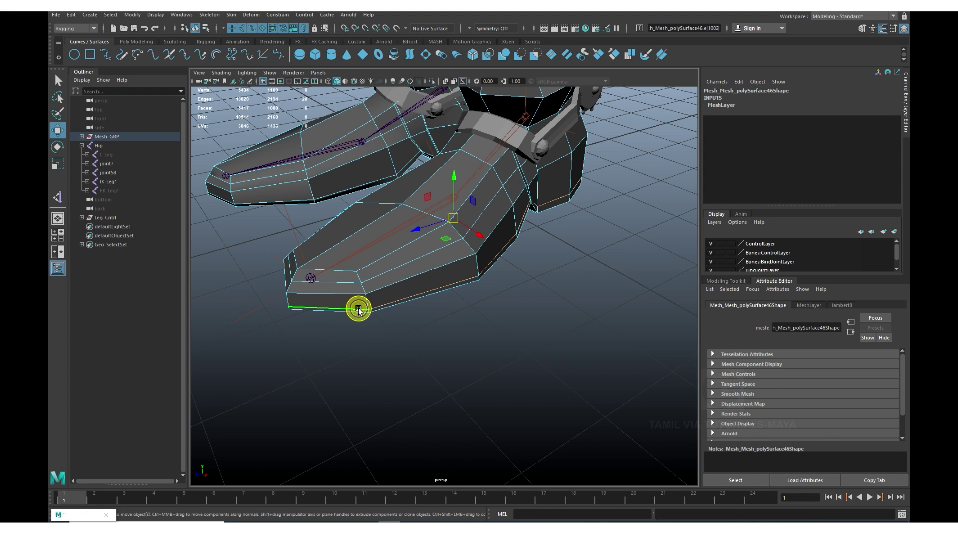
Convert the edge loop into a curve and lower it below the foot.
left_click(132, 15)
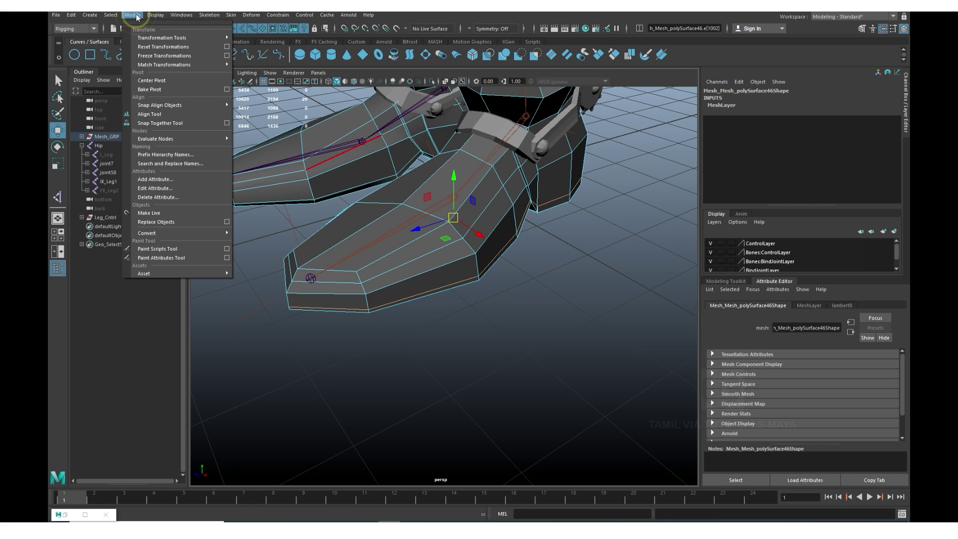
mouse_move(146, 232)
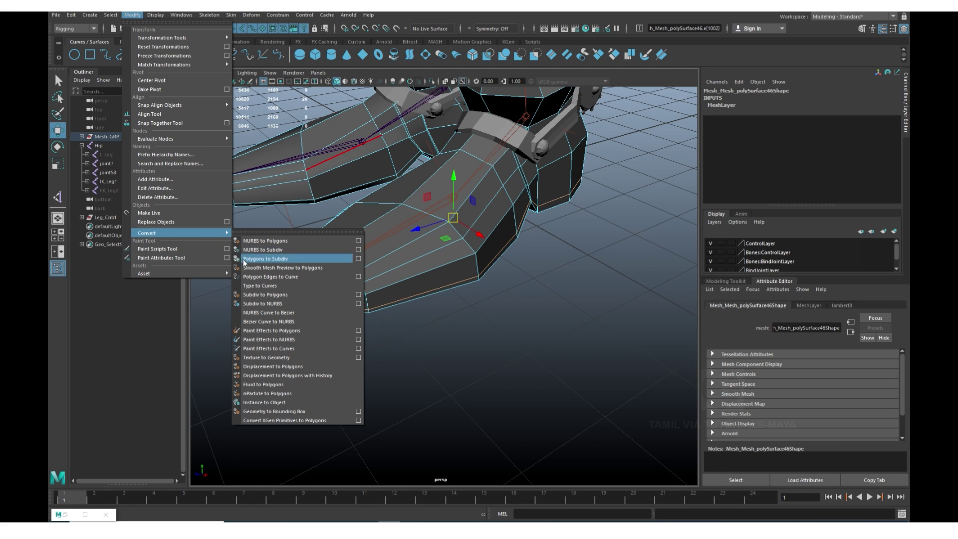
left_click(329, 279)
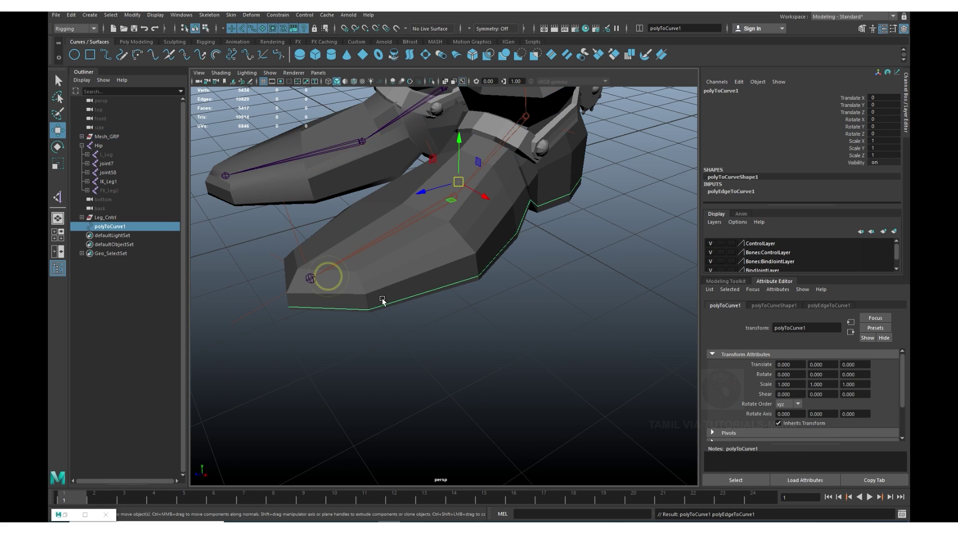
scroll(519, 315, "down", 3)
left_click_drag(518, 331, 514, 325, "alt")
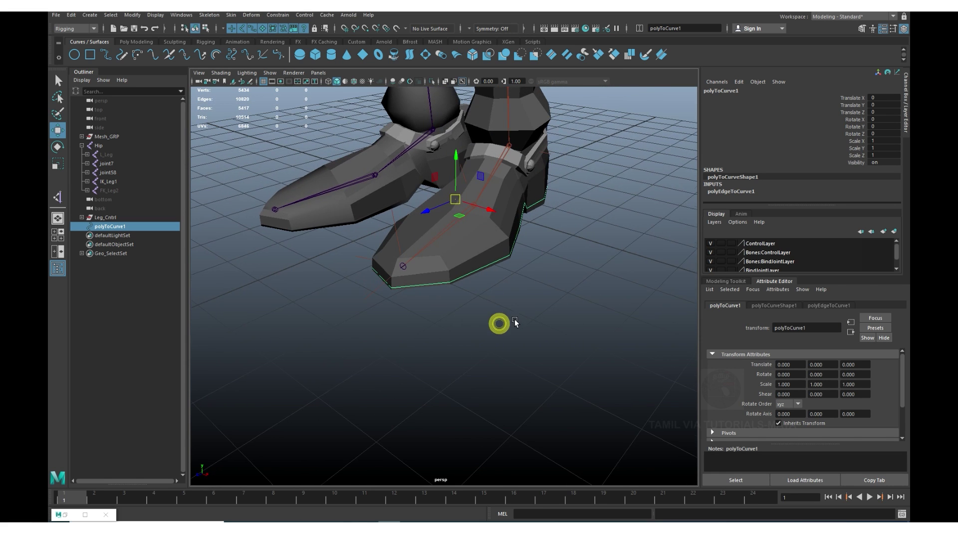
left_click_drag(456, 162, 455, 177)
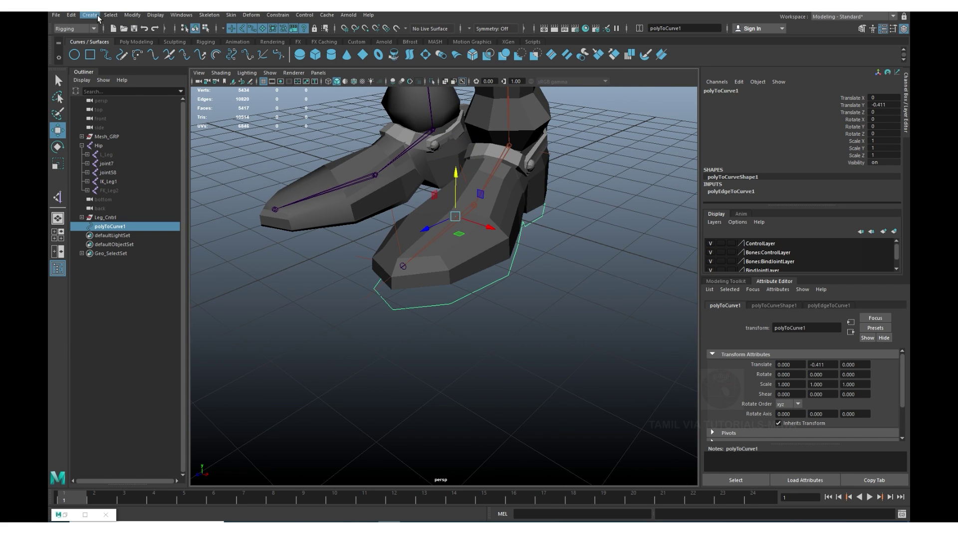
Freeze the foot curve's transformations, then reselect the curve.
left_click(133, 15)
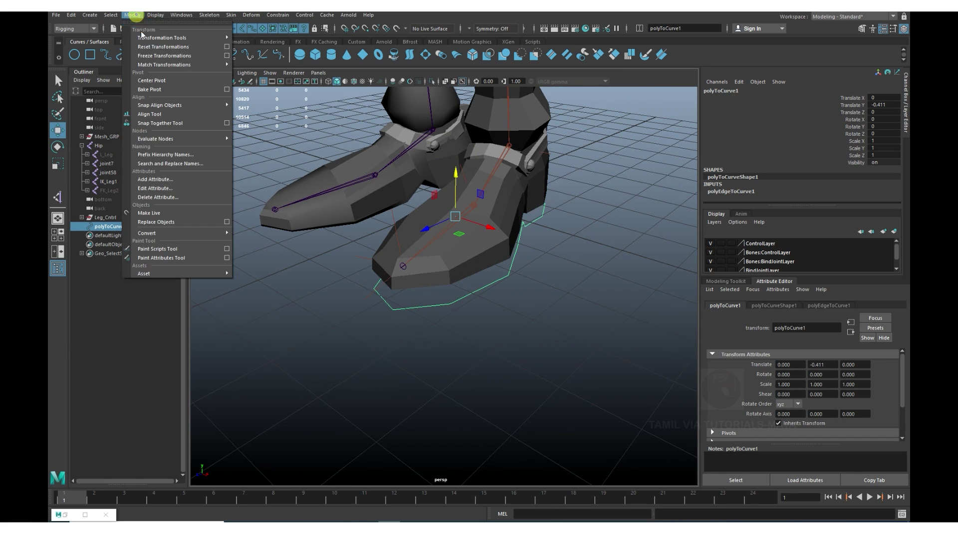
left_click(164, 55)
left_click(536, 325)
mouse_move(517, 319)
left_mouse_down("alt")
mouse_move(473, 317)
mouse_move(503, 314)
left_mouse_up("alt")
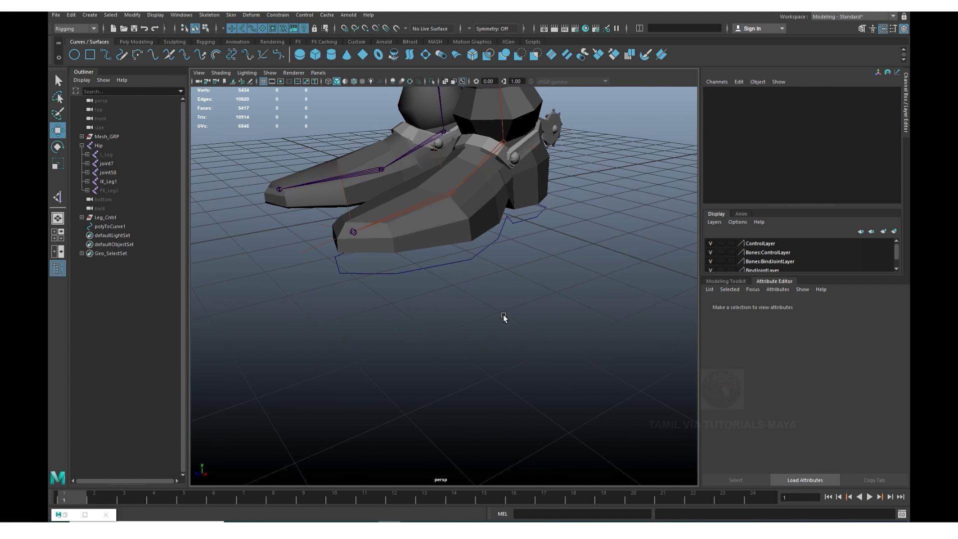
left_click(453, 268)
Rename the foot curve polyToCurve1 to L_Leg_Cntrl.
key("f")
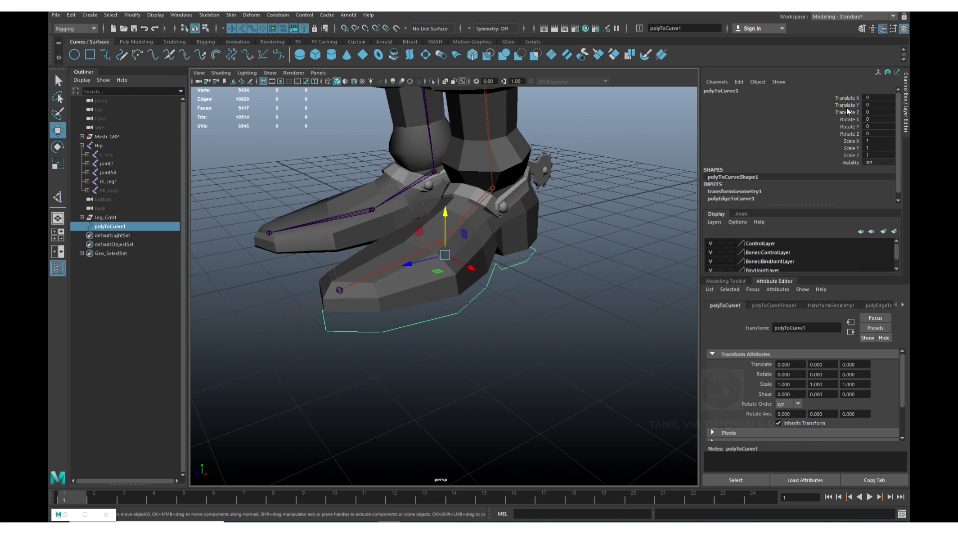
double_click(738, 91)
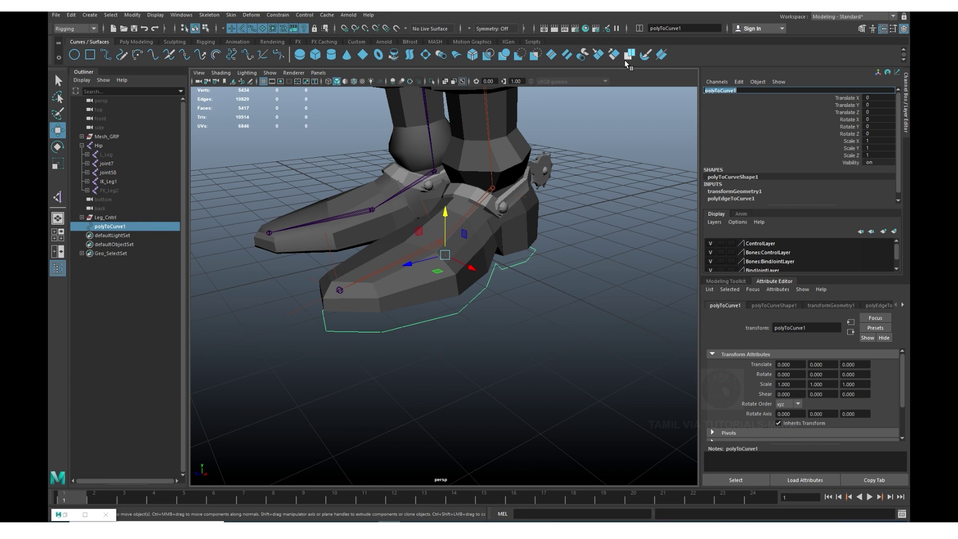
type("L_Leg")
type("_")
type("Cntrl")
key("Return")
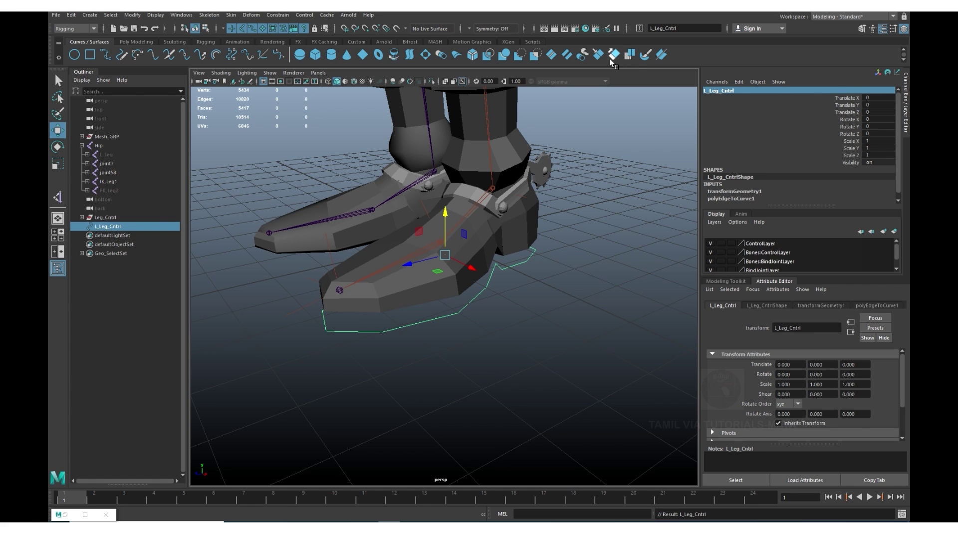
Parent-constrain Leg_Cntrl to L_Leg_Cntrl, then move the foot control to test it.
scroll(567, 307, "down", 5)
left_click_drag(548, 306, 502, 302, "alt")
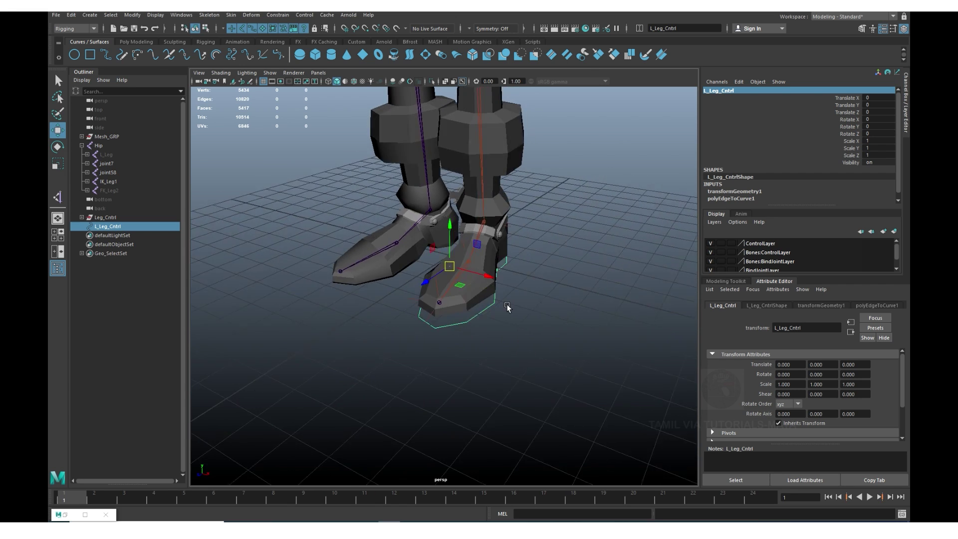
left_click(121, 218, "ctrl")
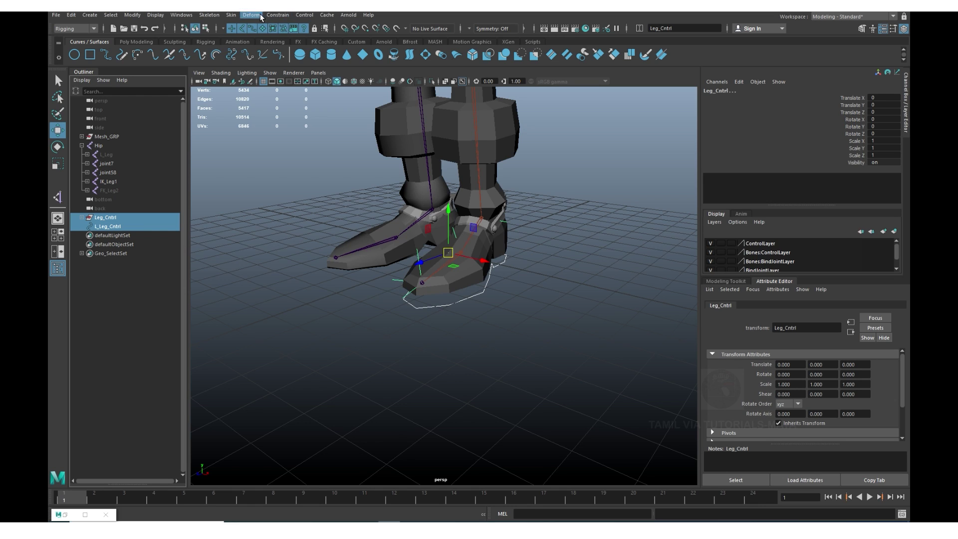
left_click(277, 15)
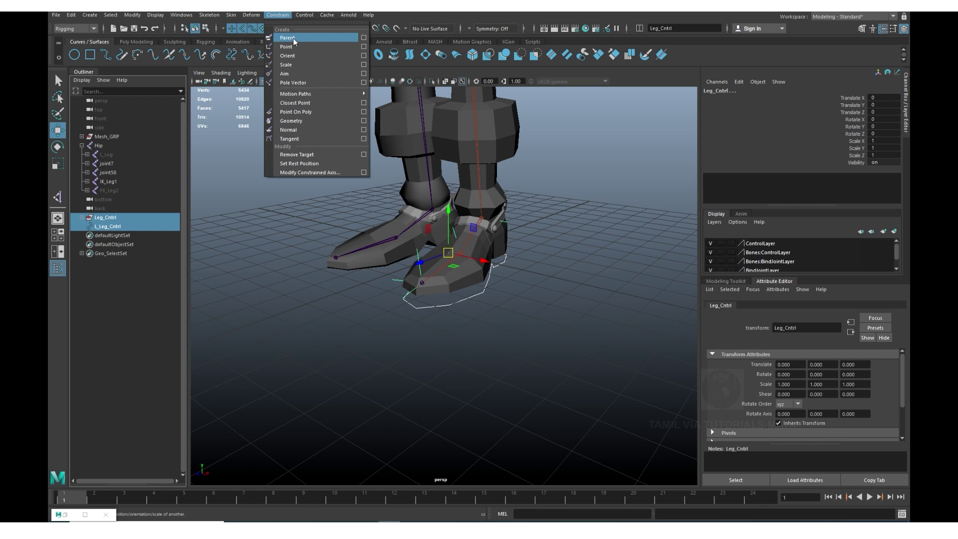
left_click(293, 38)
left_click(606, 347)
left_click(477, 294)
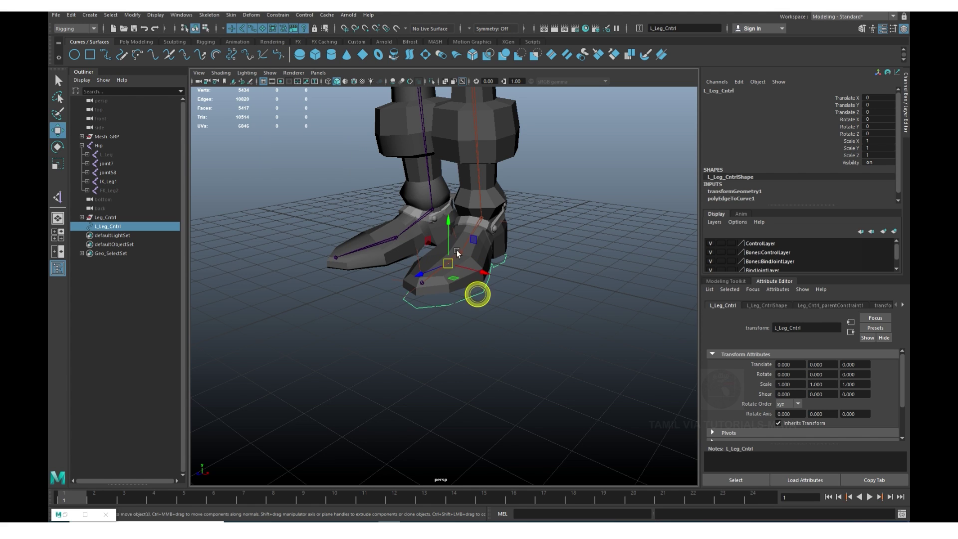
mouse_move(449, 220)
left_mouse_down()
mouse_move(475, 227)
mouse_move(475, 173)
left_mouse_up()
left_click(588, 310)
Create a NURBS circle and move it out beside the right foot.
left_click_drag(529, 267, 499, 249, "alt")
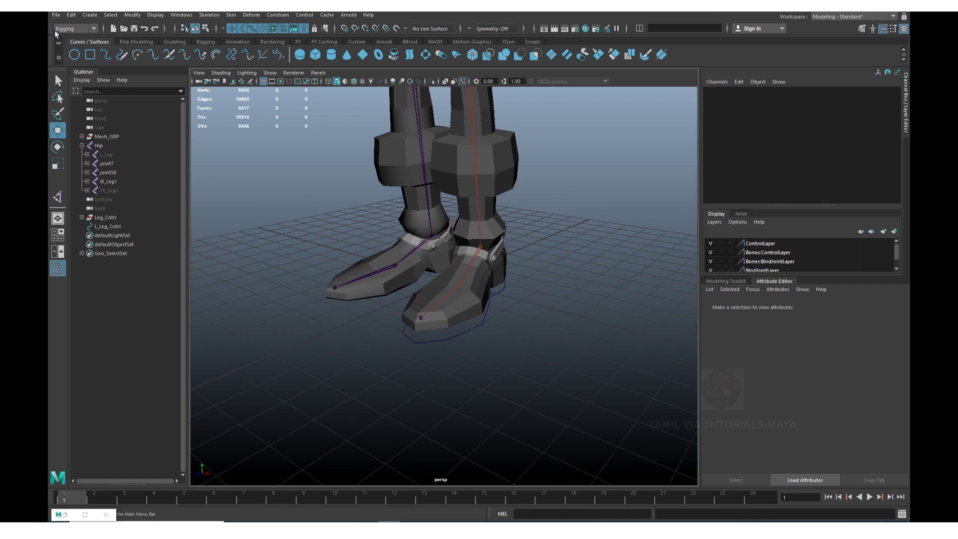
left_click(74, 55)
left_click_drag(428, 361, 402, 342, "alt")
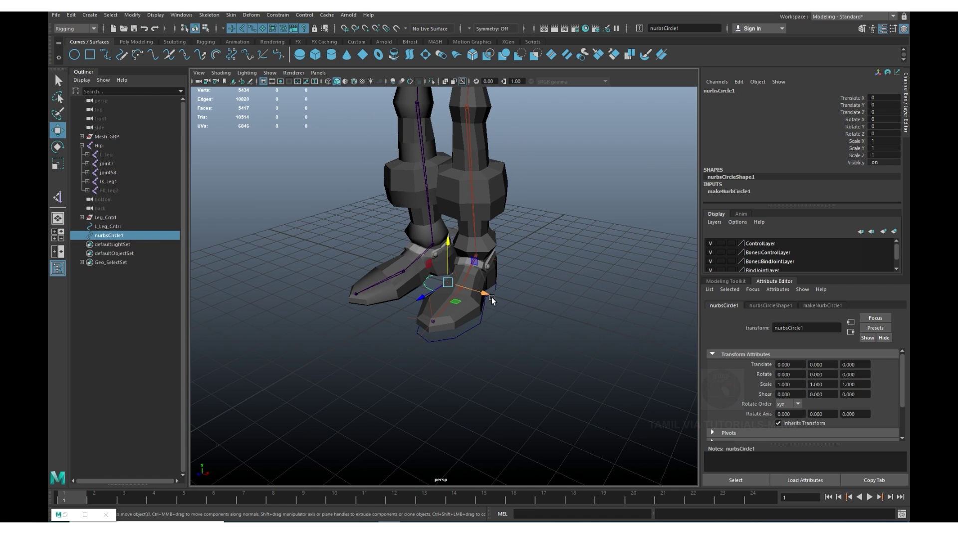
left_click_drag(492, 296, 576, 327)
Scale opposite control vertices inward to make the circle smaller and squarer.
right_click_drag(576, 326, 574, 300)
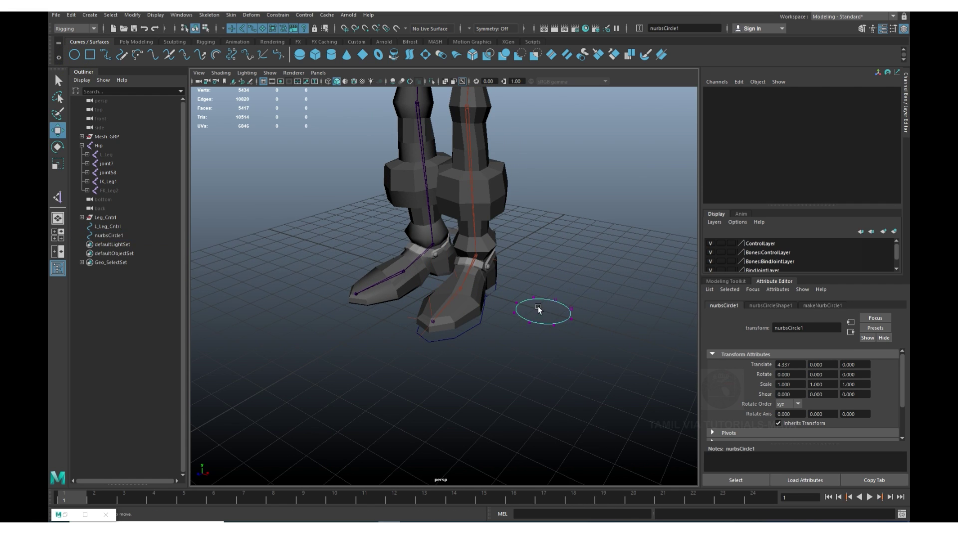
left_click_drag(558, 319, 514, 323, "alt")
left_click(519, 323)
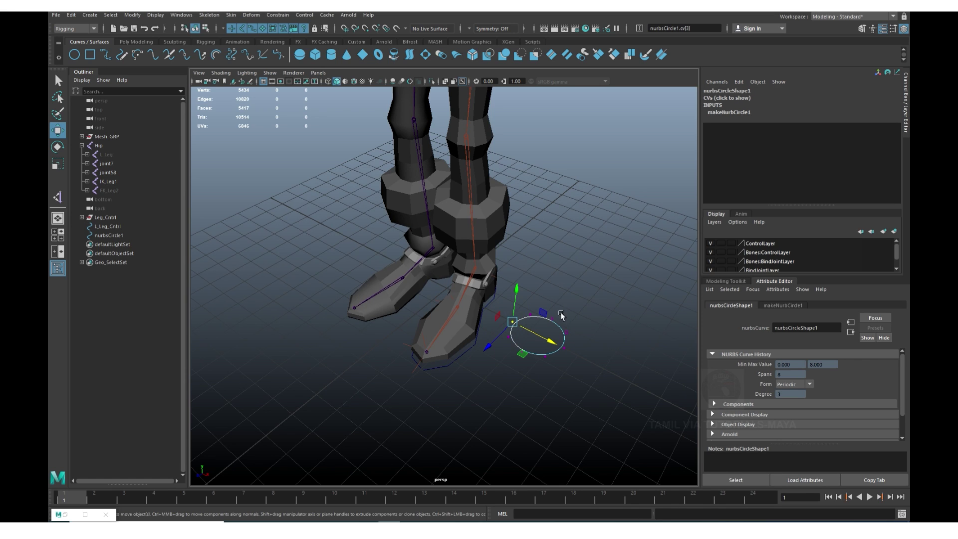
left_click(566, 351, "shift")
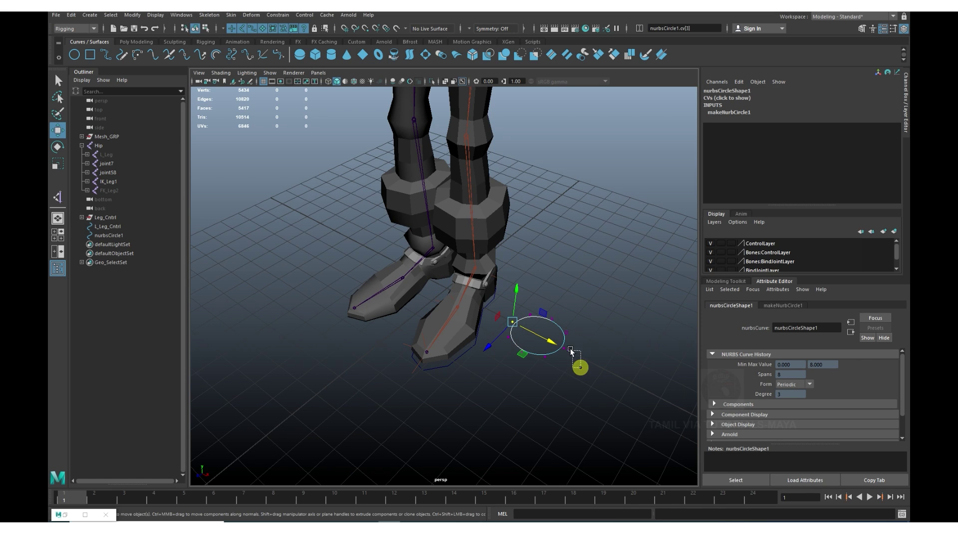
left_click(558, 300)
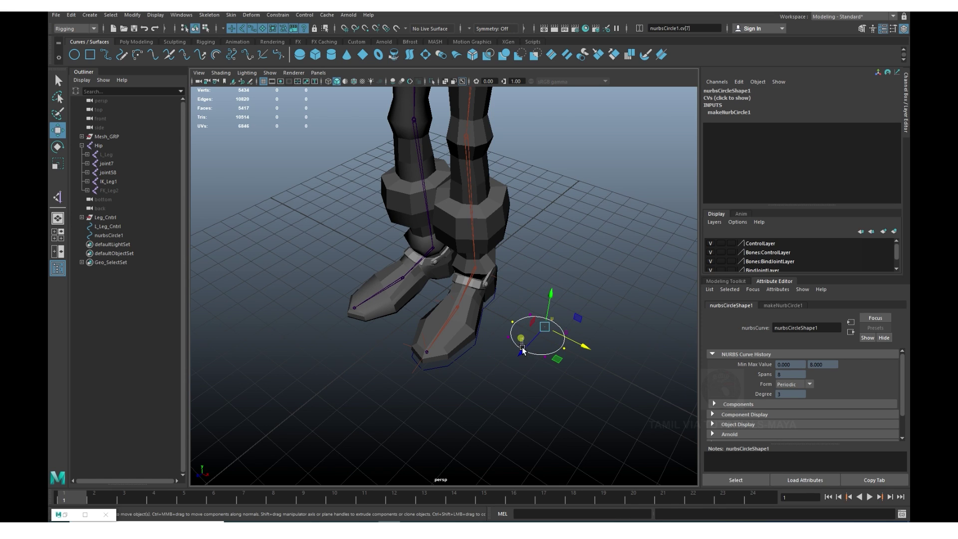
key("r")
left_click_drag(540, 342, 523, 358)
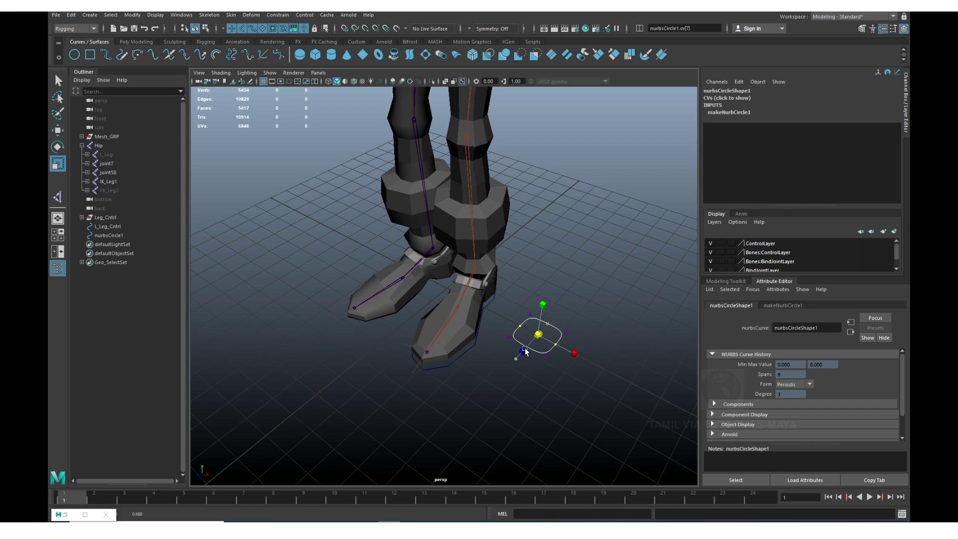
key("w")
right_click_drag(581, 318, 617, 299)
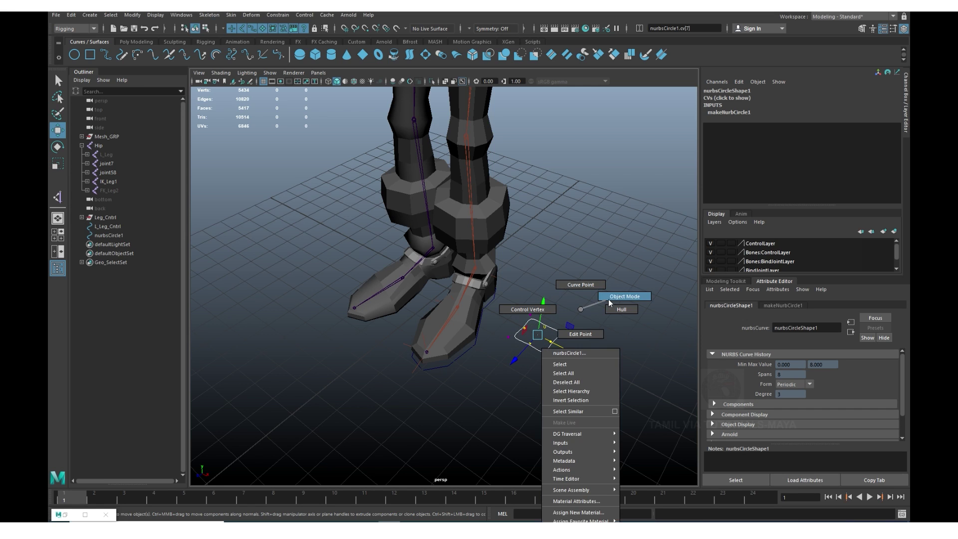
left_click(552, 345)
Raise the circle up the leg and rotate it to 90 degrees on X.
left_click_drag(531, 338, 573, 339, "alt")
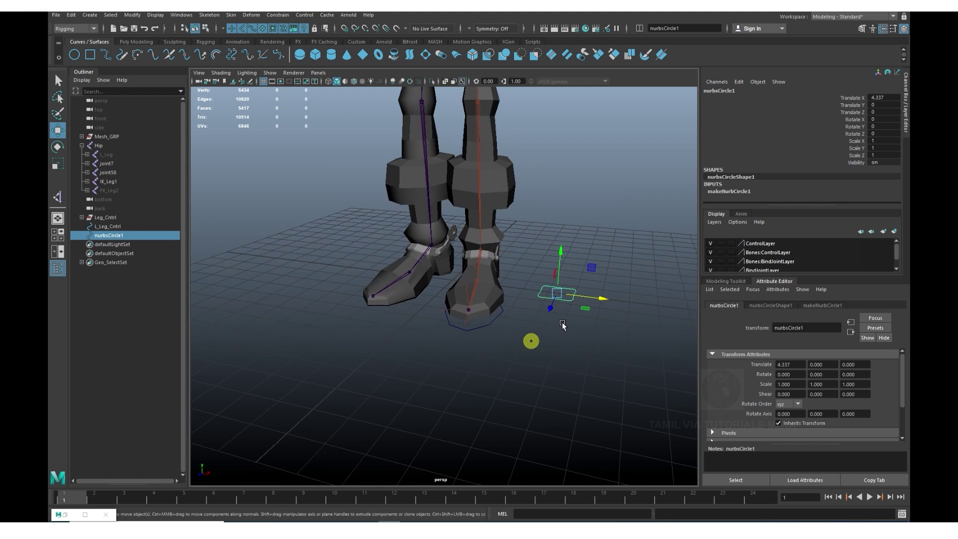
middle_click_drag(595, 340, 492, 319)
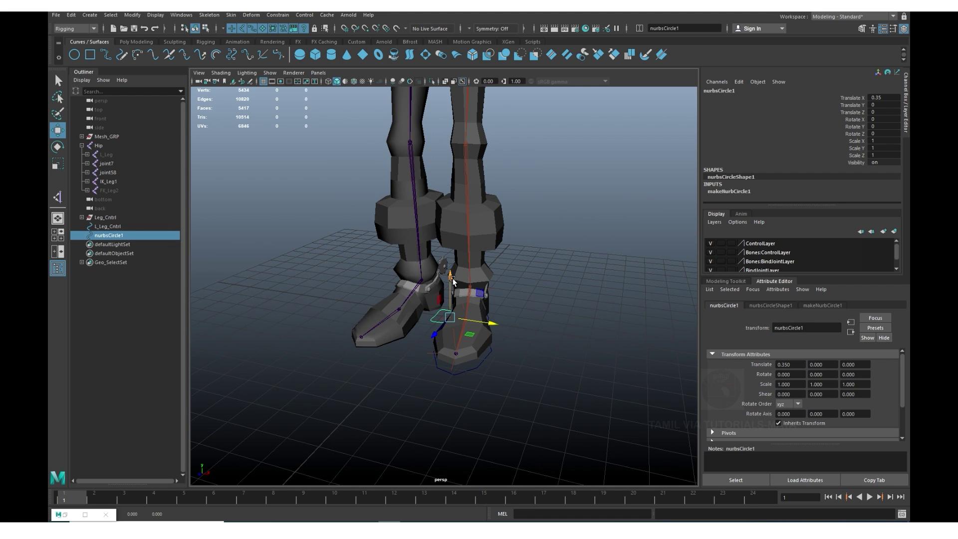
mouse_move(450, 289)
left_mouse_down()
mouse_move(450, 210)
mouse_move(405, 199)
mouse_move(396, 209)
mouse_move(429, 219)
mouse_move(402, 188)
left_mouse_up()
key("e")
left_click(889, 120)
type("90")
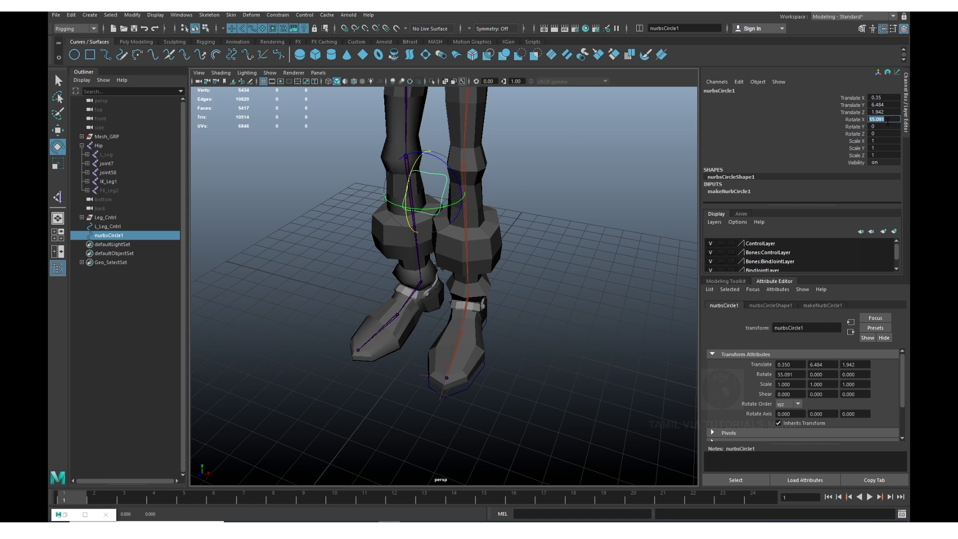
key("Return")
Snap the circle to the knee joint, then place it in front of the knee.
key("w")
left_click_drag(463, 259, 447, 250, "alt")
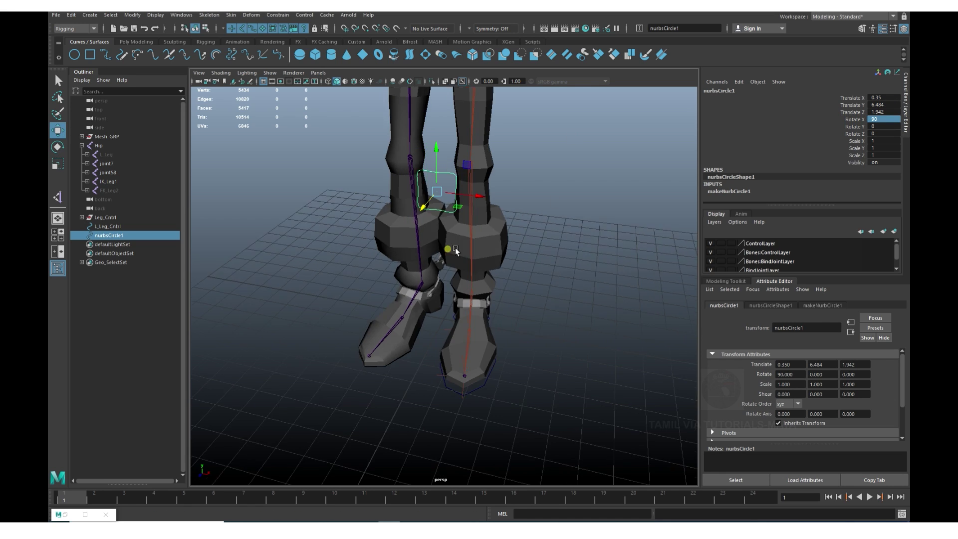
mouse_move(439, 191)
left_mouse_down()
mouse_move(471, 163)
mouse_move(439, 279)
mouse_move(299, 249)
left_mouse_up()
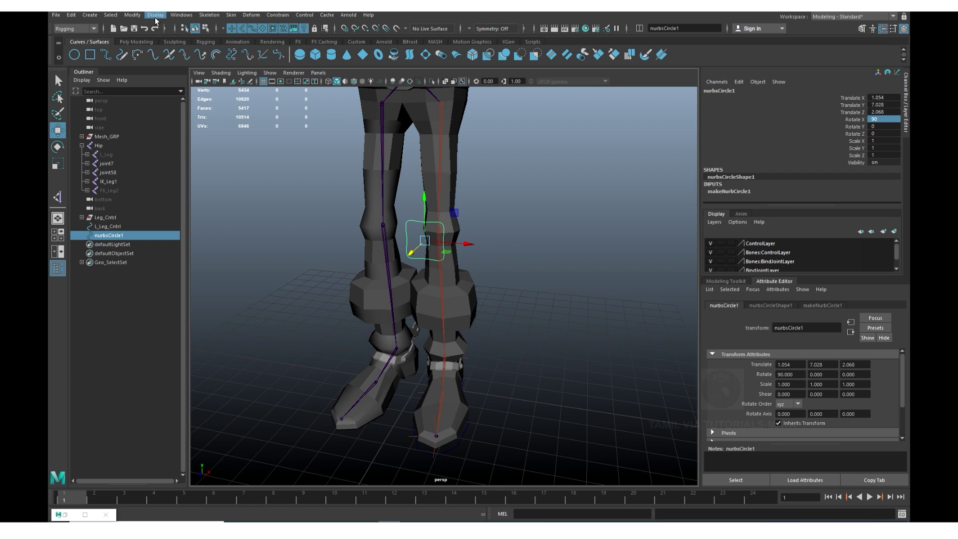
Freeze the knee circle's transforms and rename it L_Pole_Vector.
left_click(133, 14)
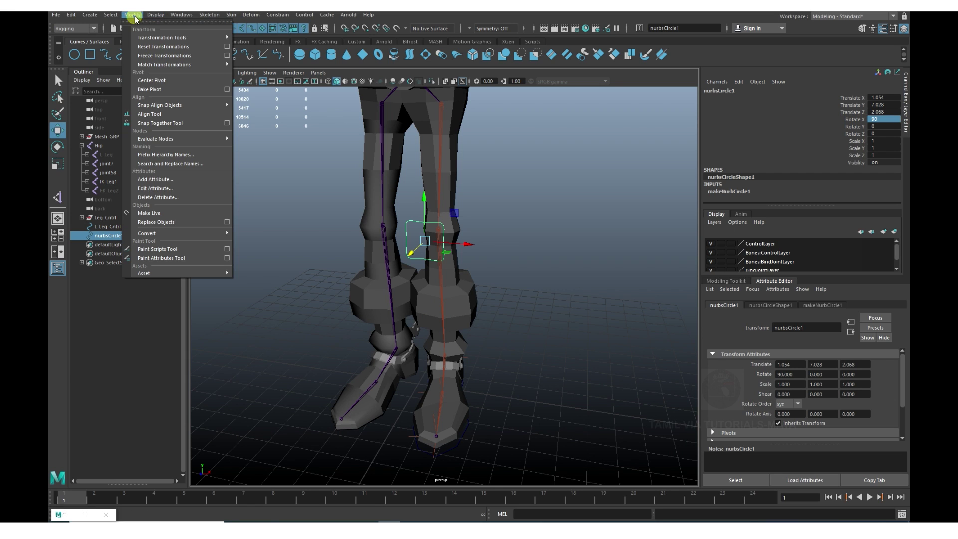
left_click(164, 55)
double_click(733, 92)
type("L_Pole_Vector")
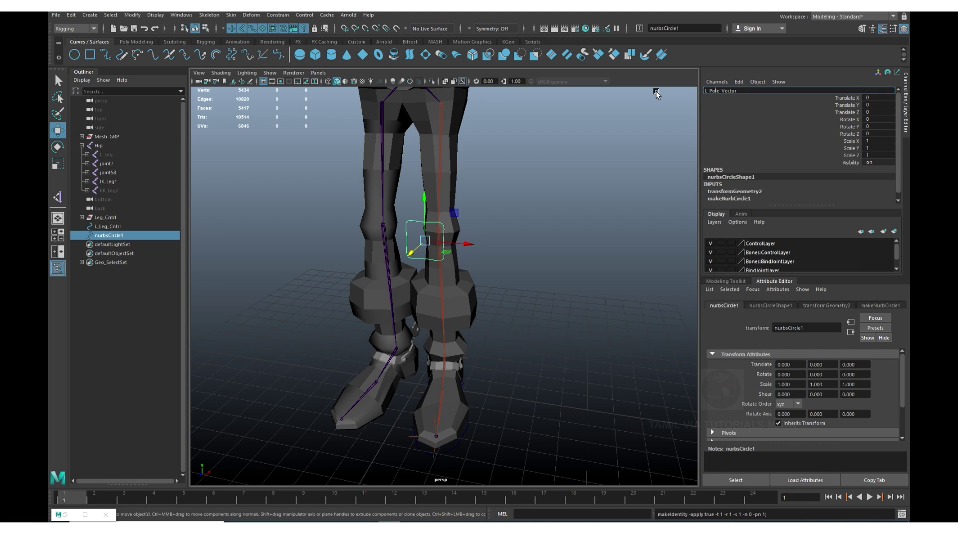
key("Return")
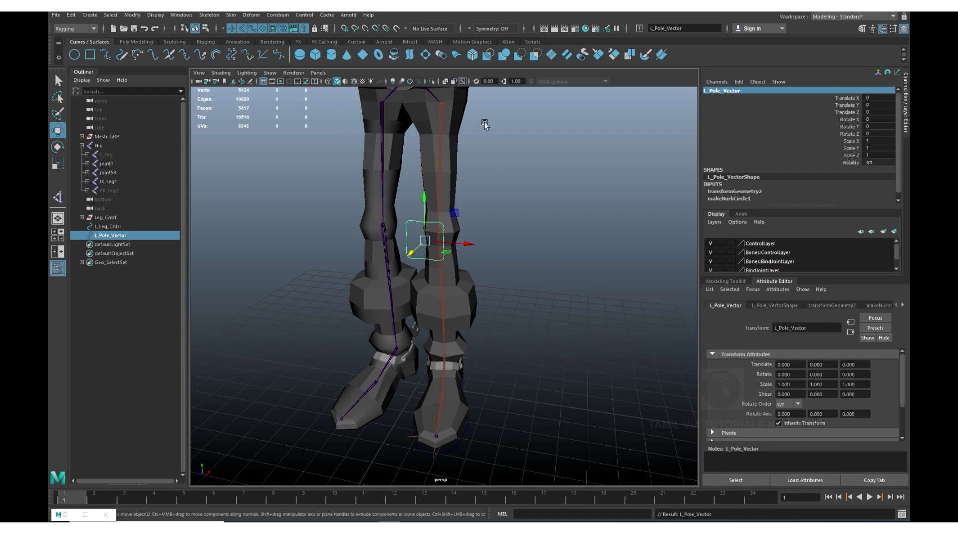
mouse_move(484, 125)
left_mouse_down("alt")
mouse_move(487, 289)
mouse_move(519, 310)
mouse_move(515, 353)
mouse_move(497, 314)
left_mouse_up("alt")
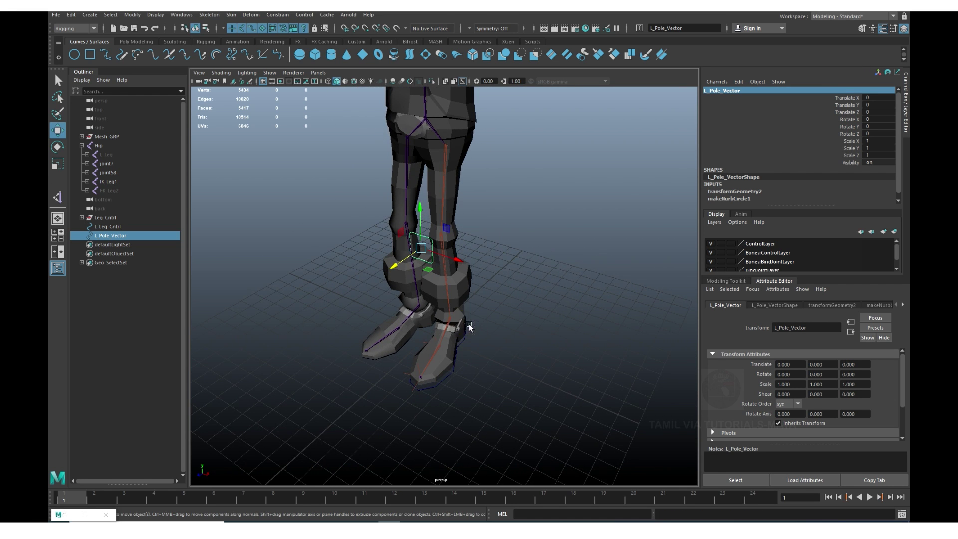
Switch the viewport to wireframe to see the ankle IK handle.
left_click(469, 327)
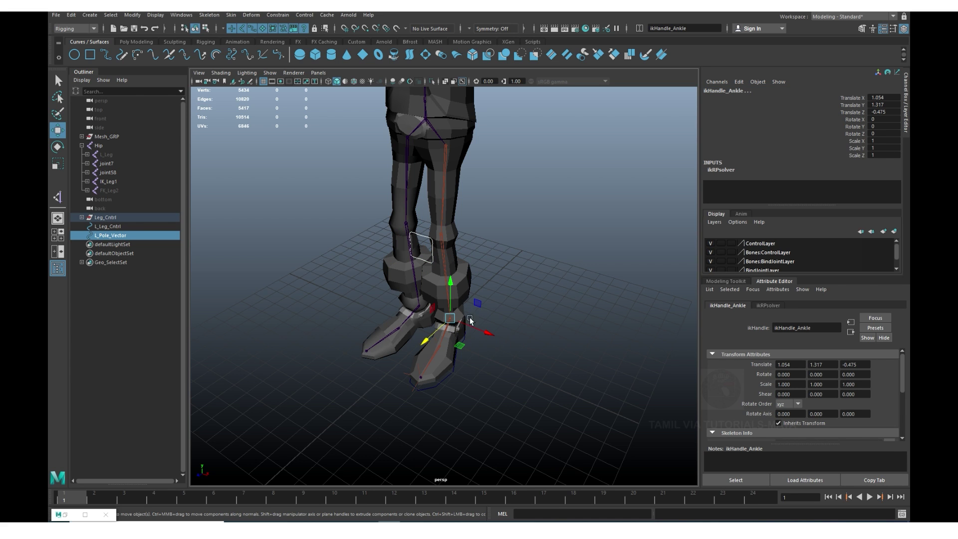
scroll(599, 346, "up", 3)
scroll(554, 335, "up", 2)
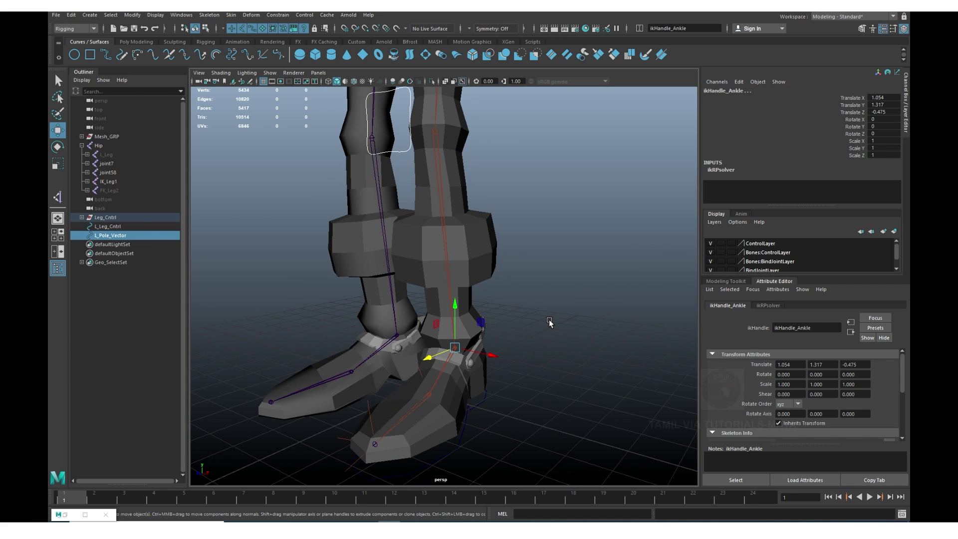
key("4")
left_click(576, 316)
mouse_move(635, 335)
left_mouse_down("alt")
mouse_move(470, 310)
mouse_move(585, 342)
mouse_move(485, 313)
left_mouse_up("alt")
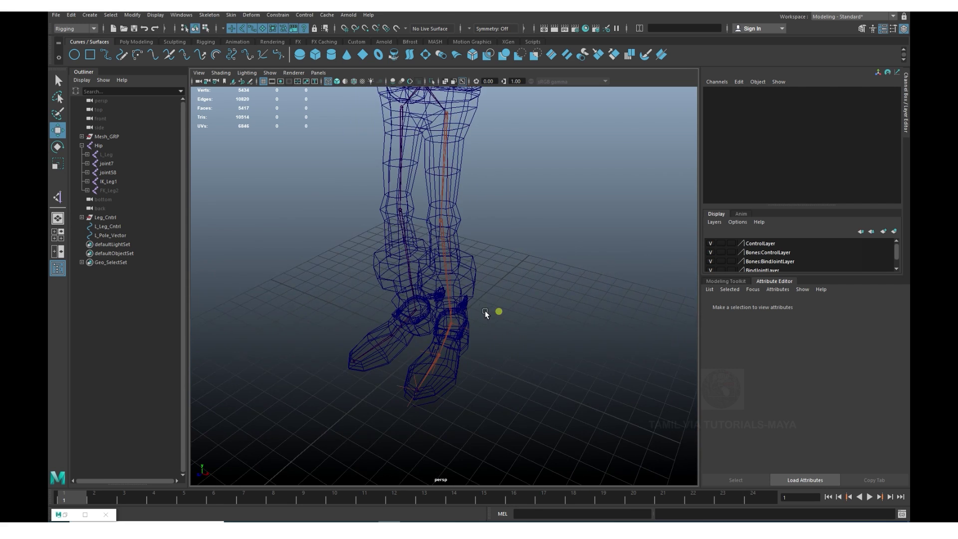
Pole-vector constrain ikHandle_Ankle to L_Pole_Vector.
left_click(421, 222)
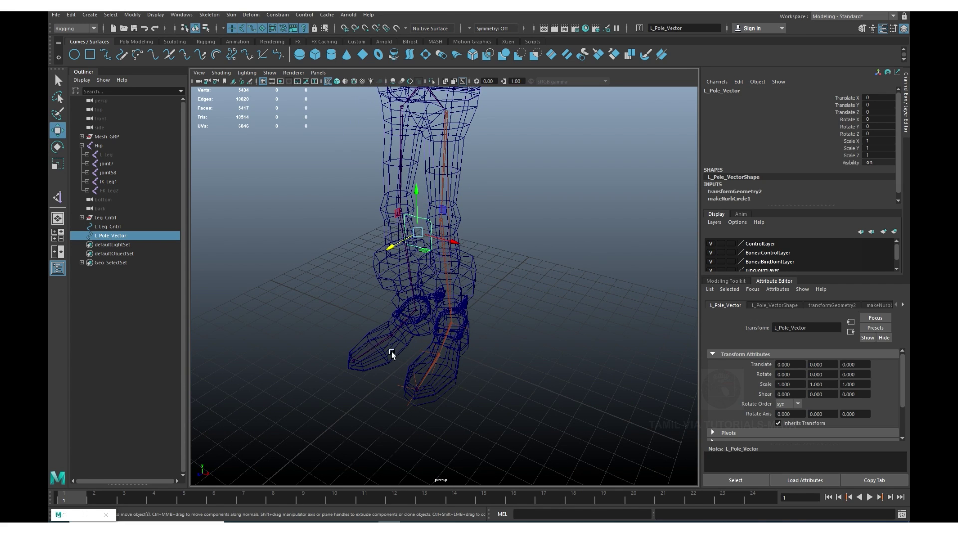
right_click_drag(391, 354, 511, 381, "alt")
left_click(456, 349)
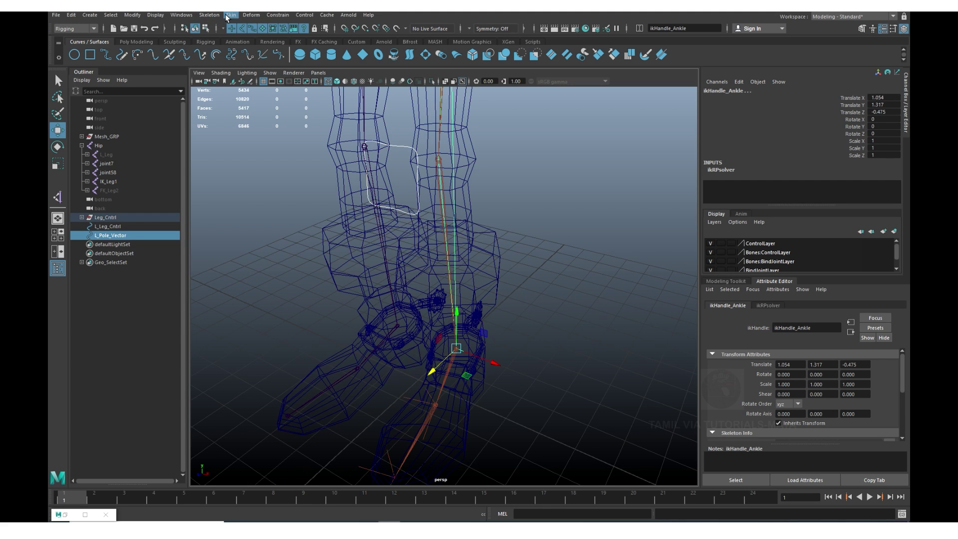
left_click(278, 15)
left_click(293, 83)
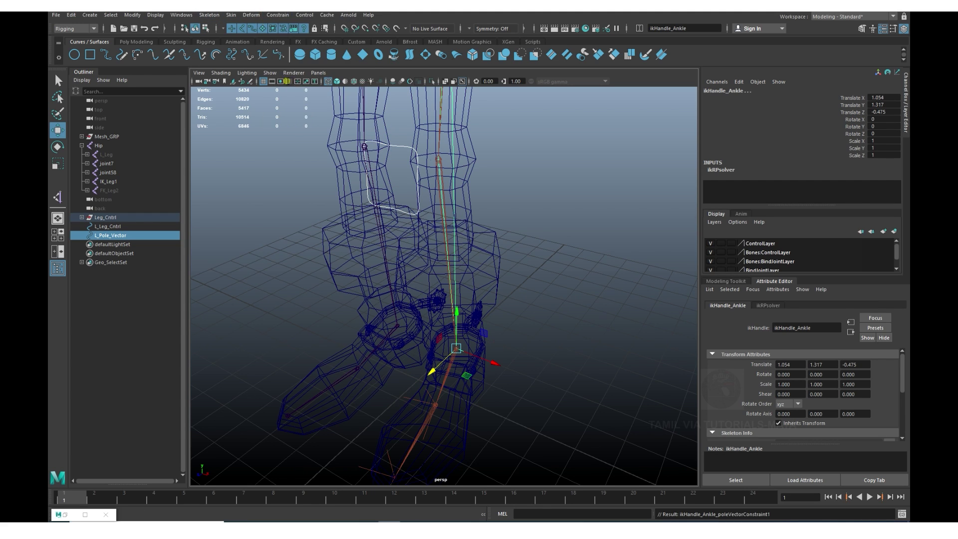
left_click(595, 402)
scroll(606, 411, "down", 5)
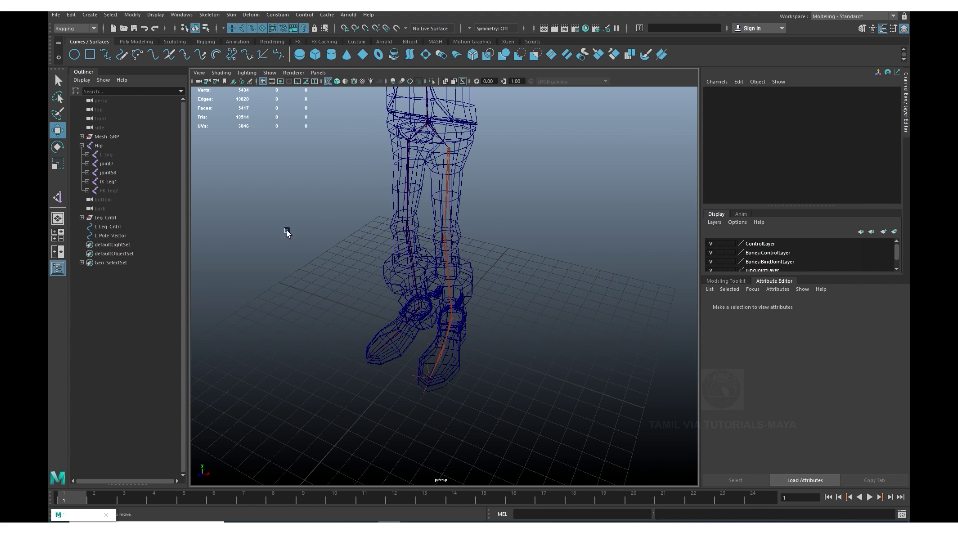
Parent L_Pole_Vector under L_Leg_Cntrl, then select L_Leg_Cntrl to check the hierarchy.
left_click_drag(523, 337, 432, 302, "alt")
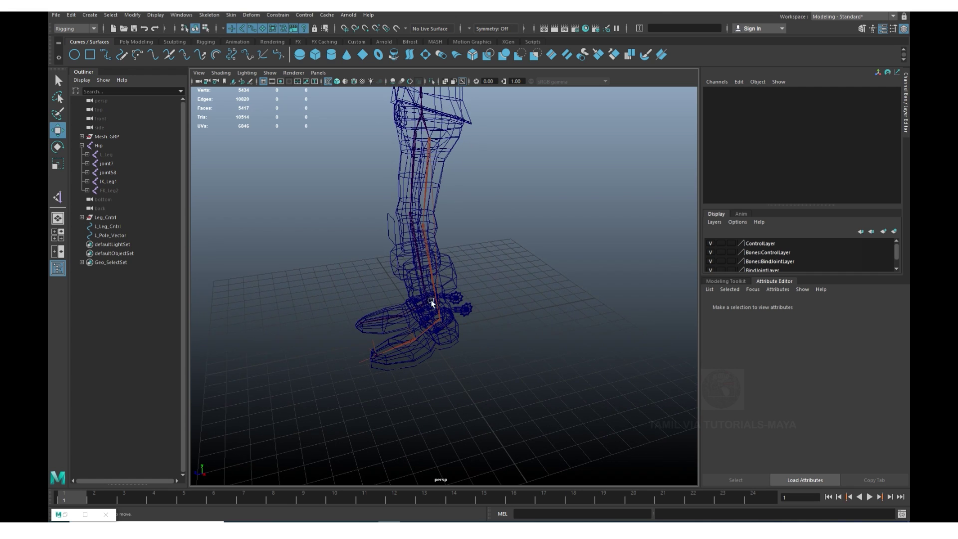
left_click(388, 239)
left_click_drag(388, 238, 449, 378, "alt")
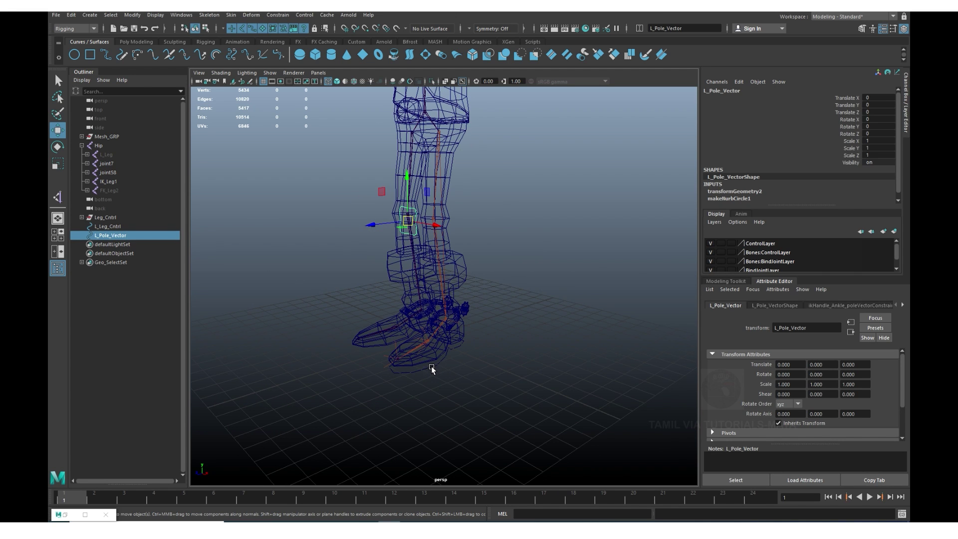
left_click(432, 368, "shift")
key("p")
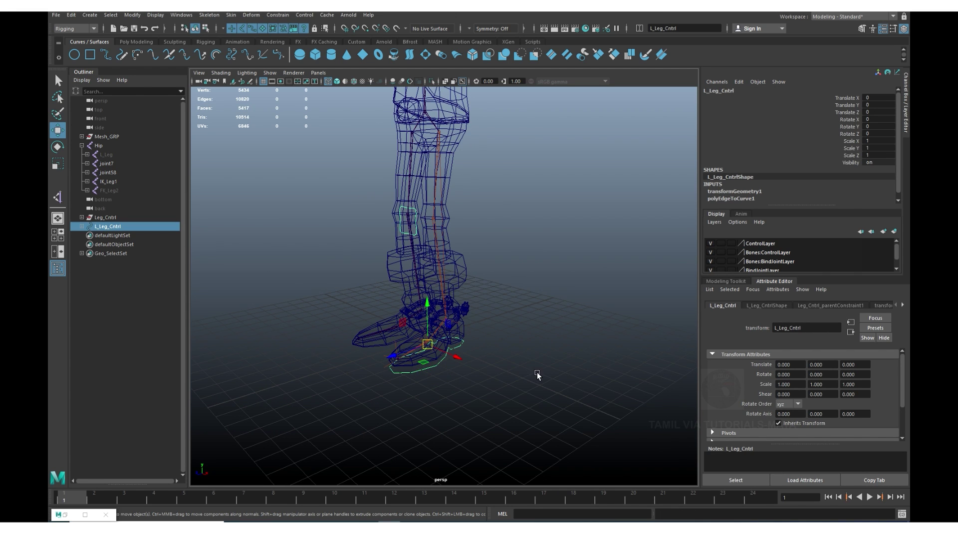
left_click_drag(564, 382, 465, 370, "alt")
left_click(368, 377)
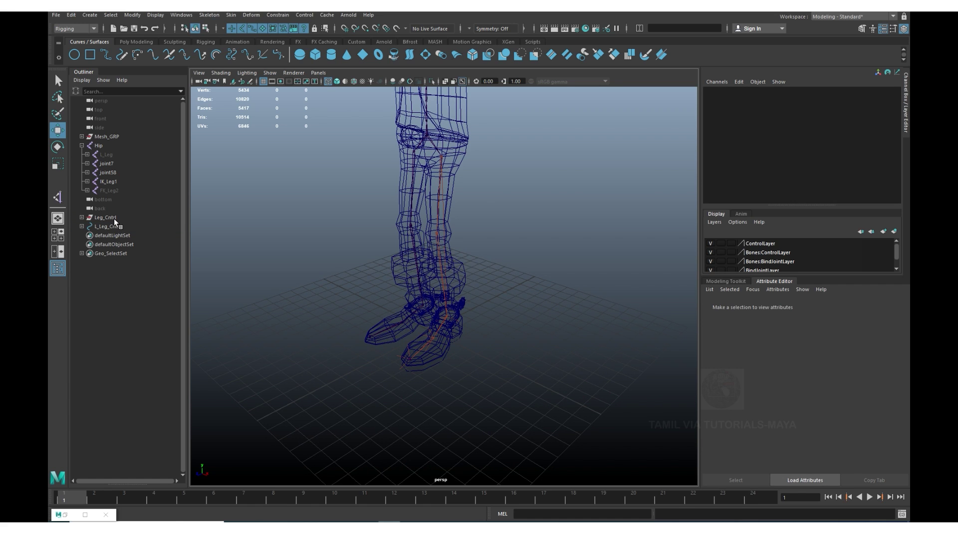
left_click(127, 218)
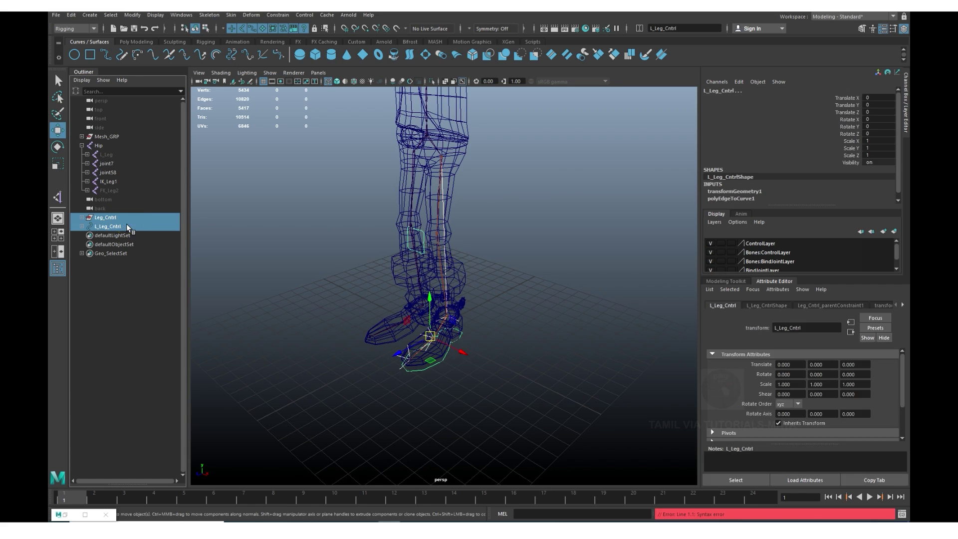
Hide the IK_Leg1 chain, unhide FK_Leg2, and create a new NURBS circle.
left_click(112, 184)
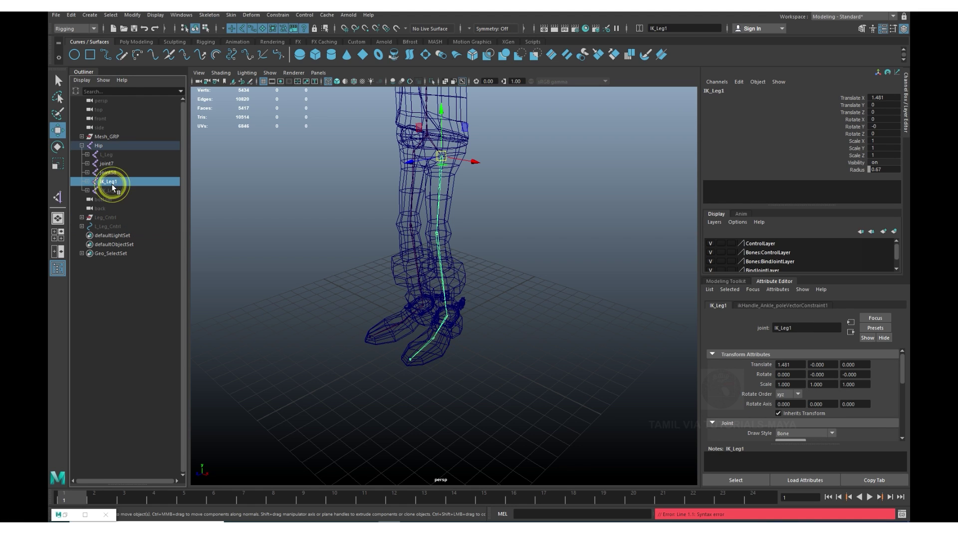
key("ctrl+h")
left_click(112, 192)
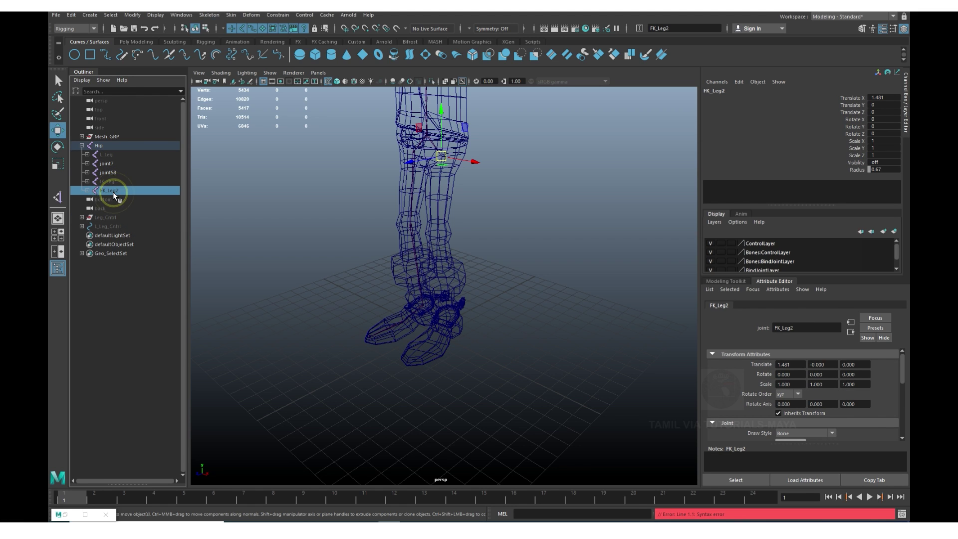
key("shift+h")
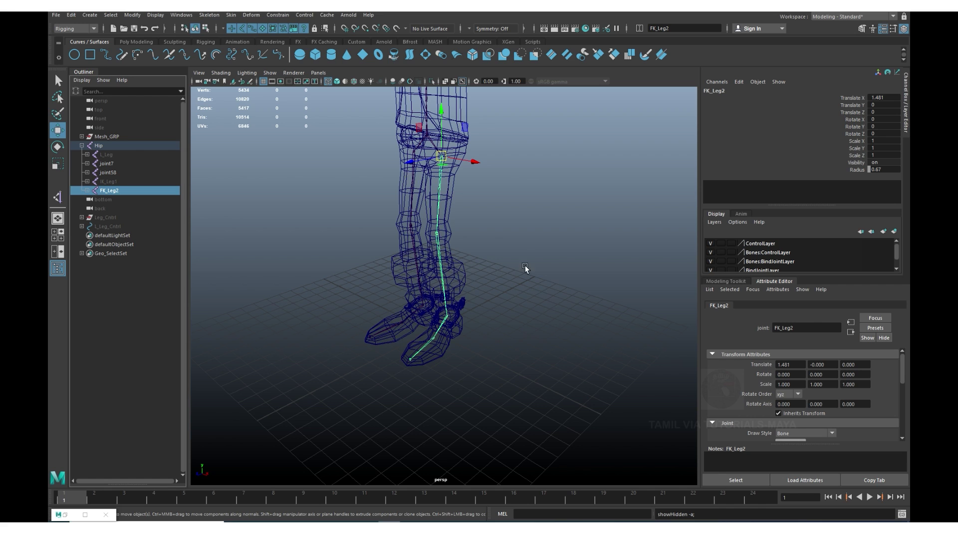
left_click_drag(404, 312, 383, 312, "alt")
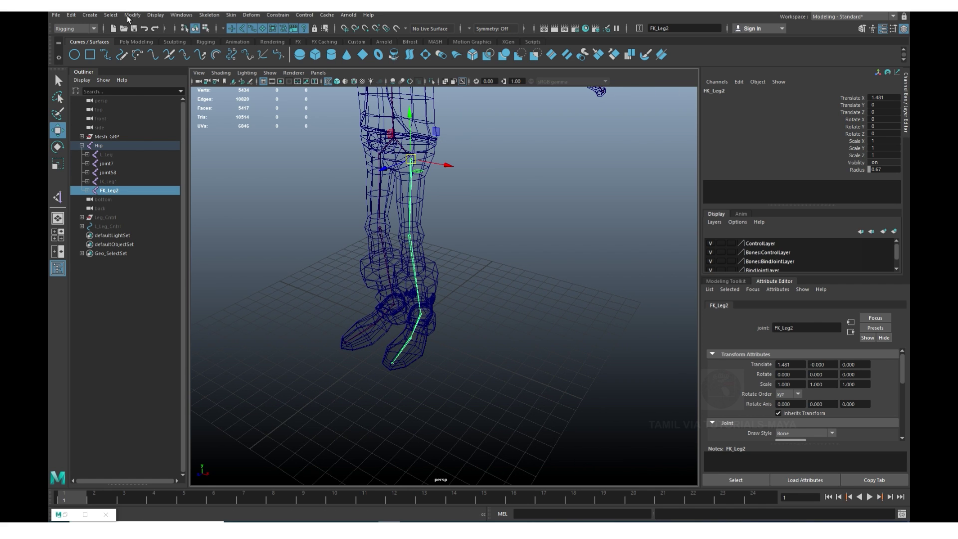
left_click(74, 55)
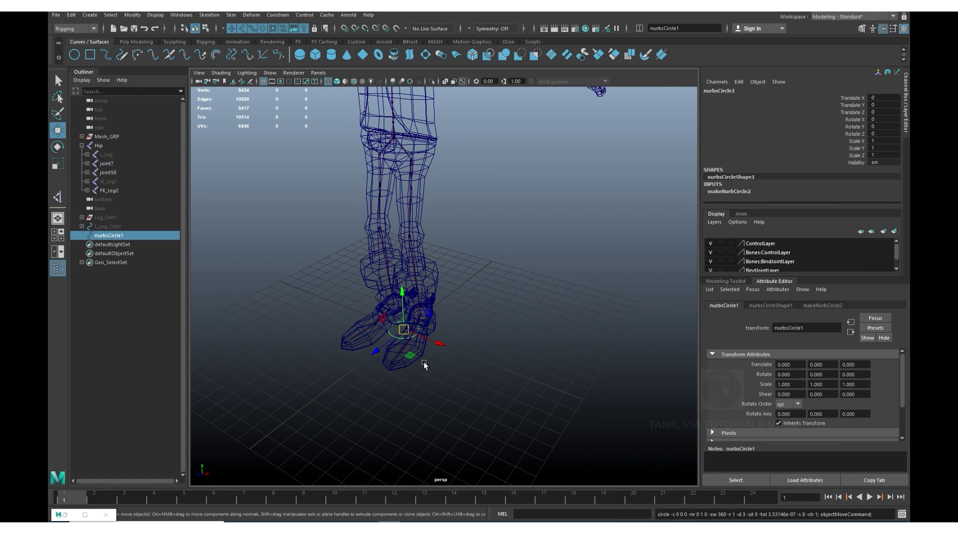
Snap the circle to the upper leg joint and enlarge it to 1.516.
key("v")
left_click_drag(403, 329, 410, 165)
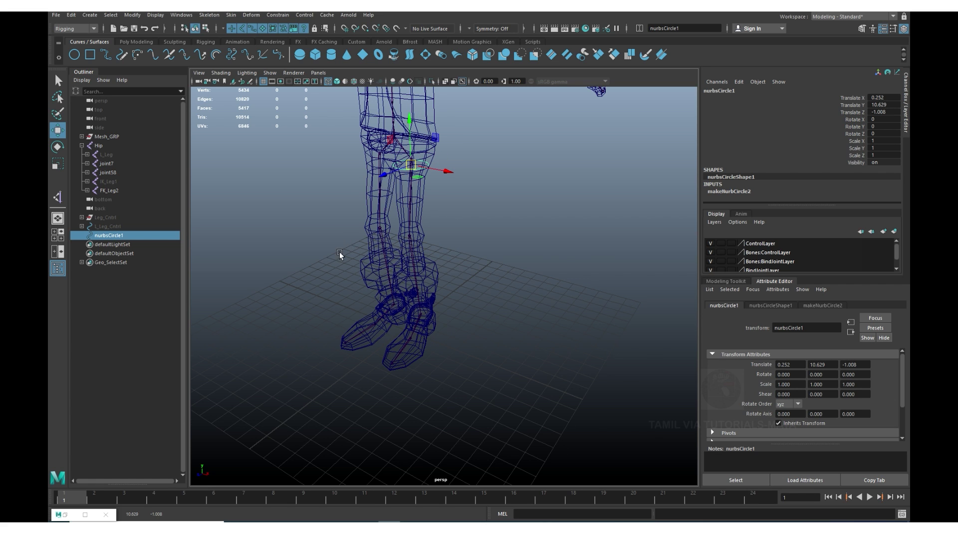
key("f")
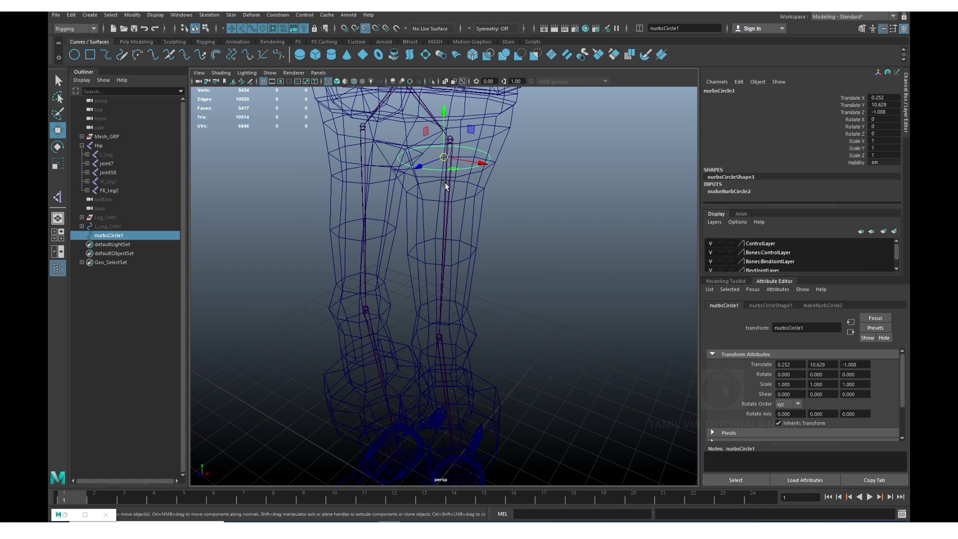
mouse_move(444, 157)
left_mouse_down()
mouse_move(450, 139)
mouse_move(464, 141)
left_mouse_up()
key("r")
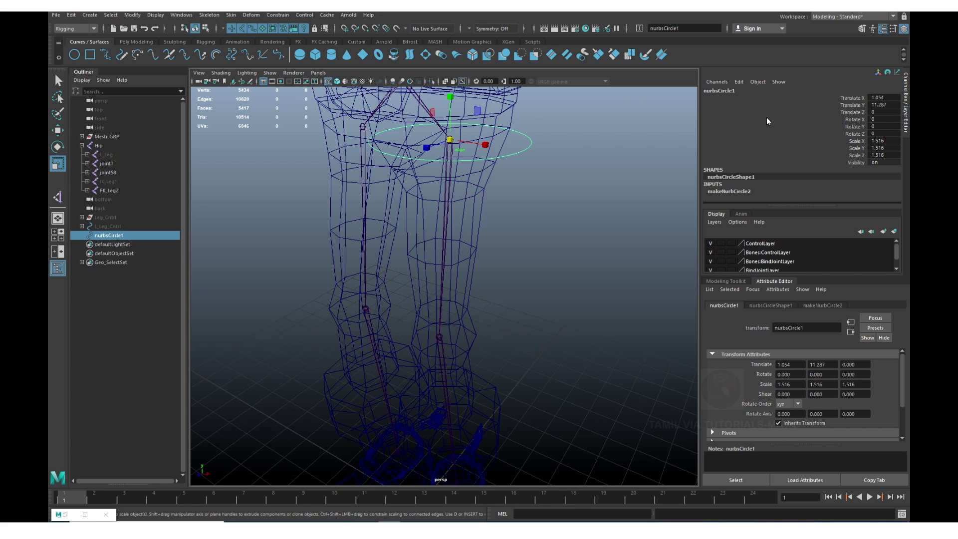
Rename the circle Fk_01 and freeze its transforms.
double_click(739, 91)
type("Fk_01")
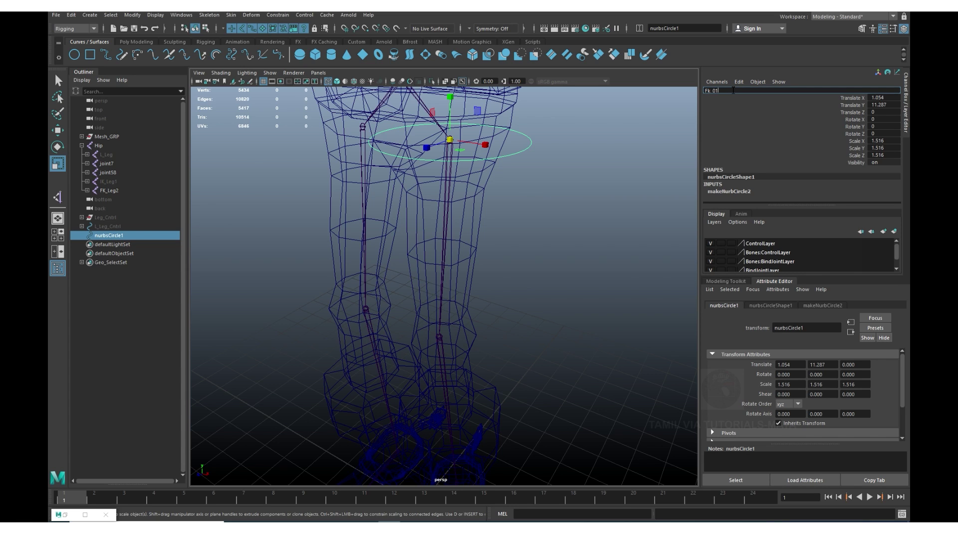
key("Return")
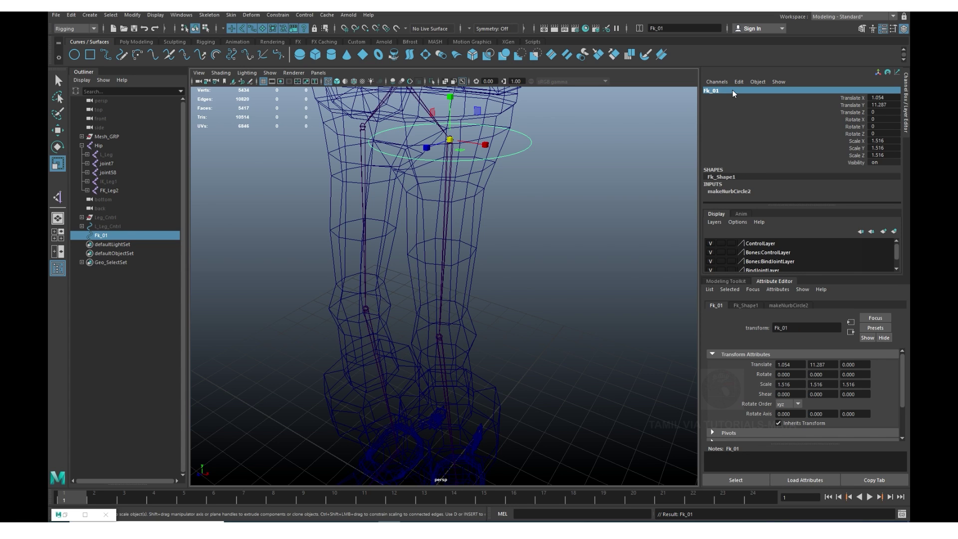
left_click(132, 14)
mouse_move(163, 64)
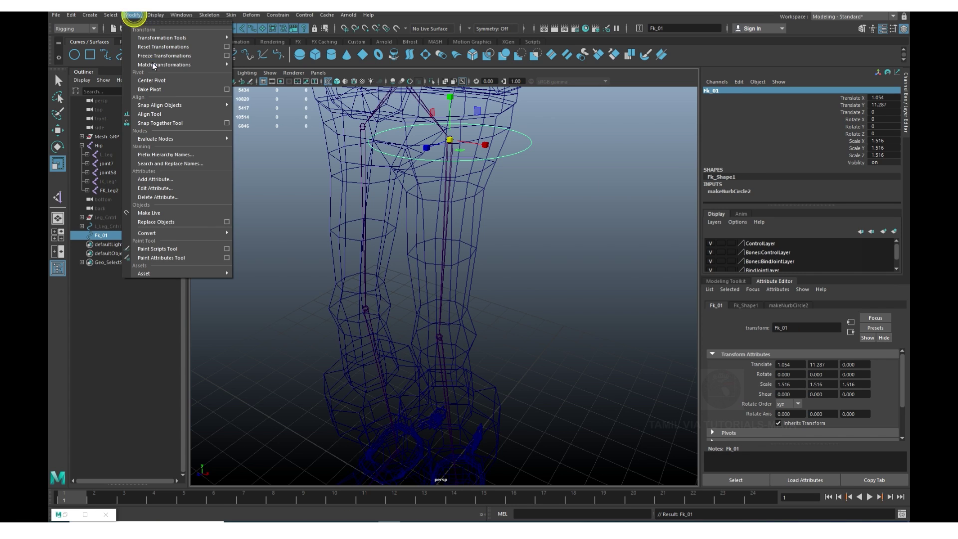
left_click(153, 55)
right_click_drag(567, 342, 507, 308, "alt")
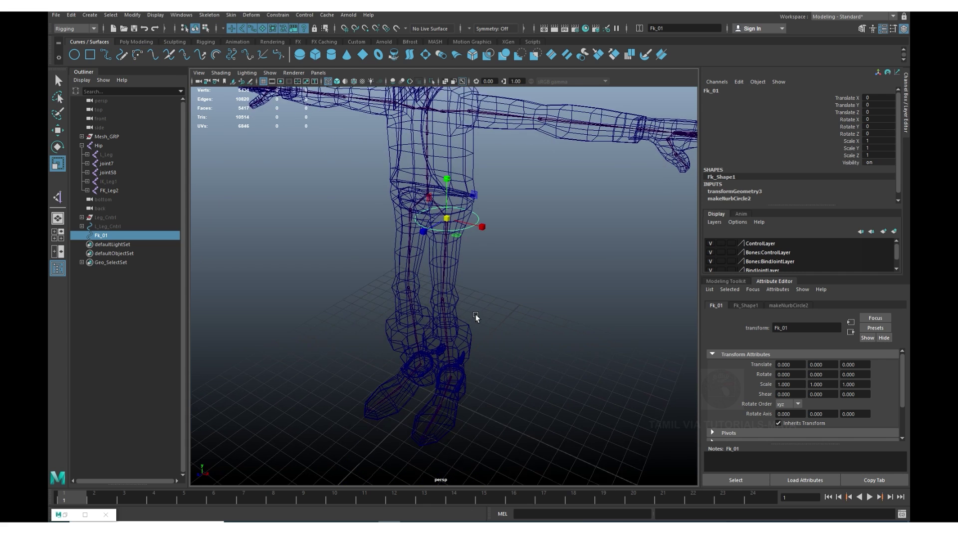
Duplicate Fk_01 as Fk_02 and snap it to the knee joint.
key("ctrl+d")
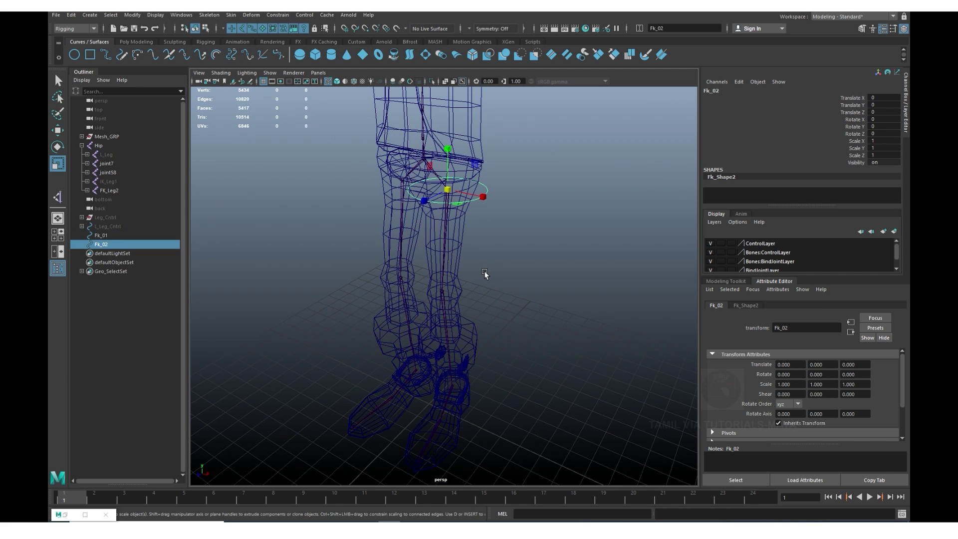
key("w")
key("v")
left_click_drag(443, 191, 443, 293)
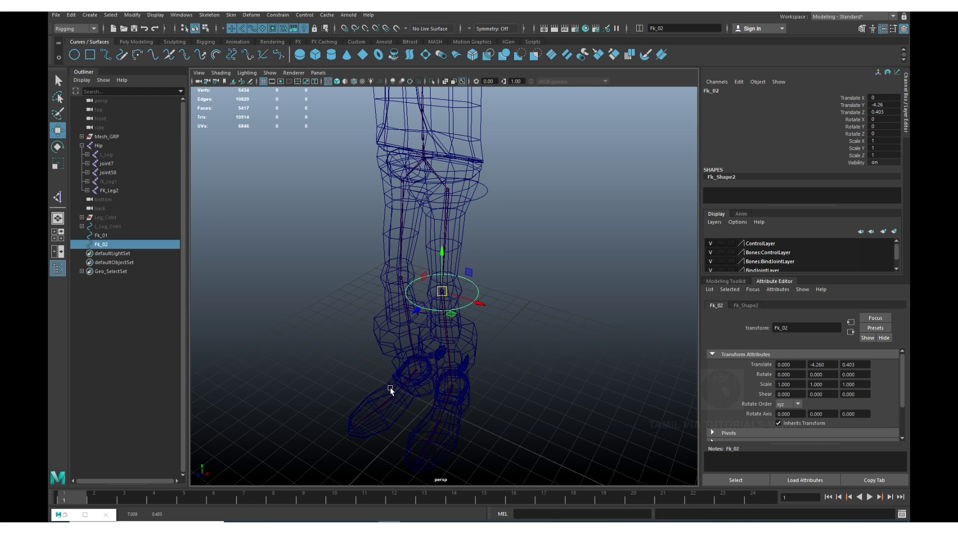
left_click_drag(475, 399, 517, 289, "alt")
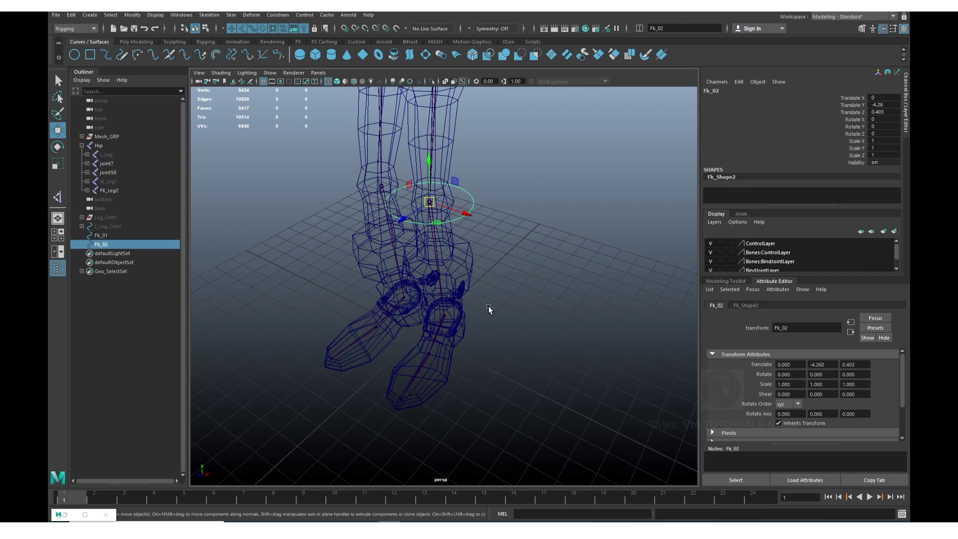
left_click_drag(488, 303, 489, 312, "alt")
Duplicate the knee control as Fk_03 and snap it to the ankle joint.
key("ctrl+d")
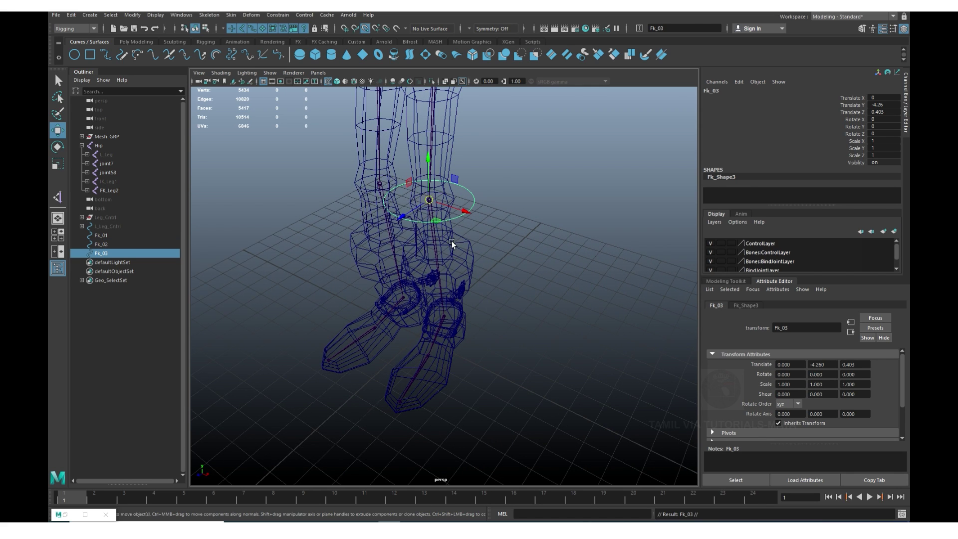
mouse_move(429, 200)
left_mouse_down()
mouse_move(453, 324)
mouse_move(442, 316)
left_mouse_up()
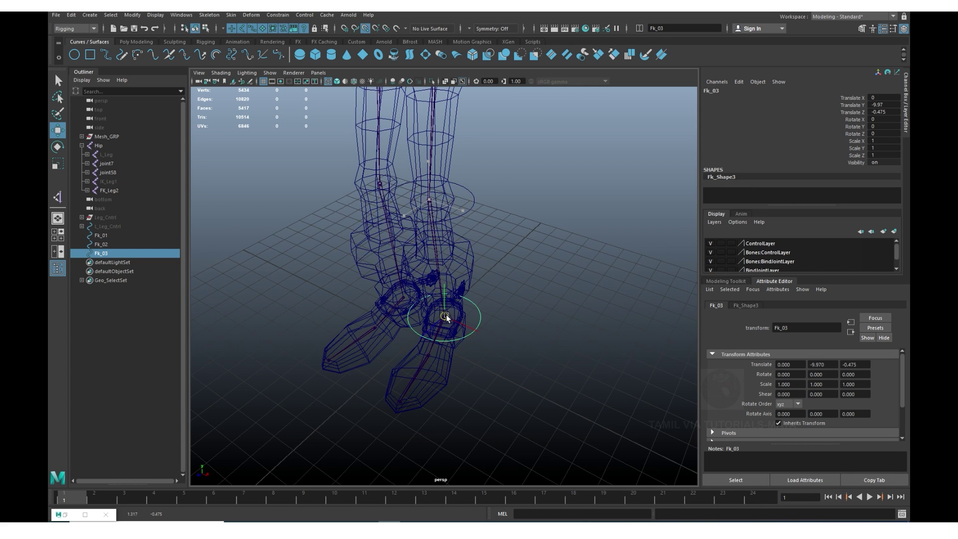
left_click_drag(448, 358, 463, 355, "alt")
mouse_move(463, 355)
right_mouse_down("alt")
mouse_move(453, 367)
mouse_move(542, 357)
right_mouse_up("alt")
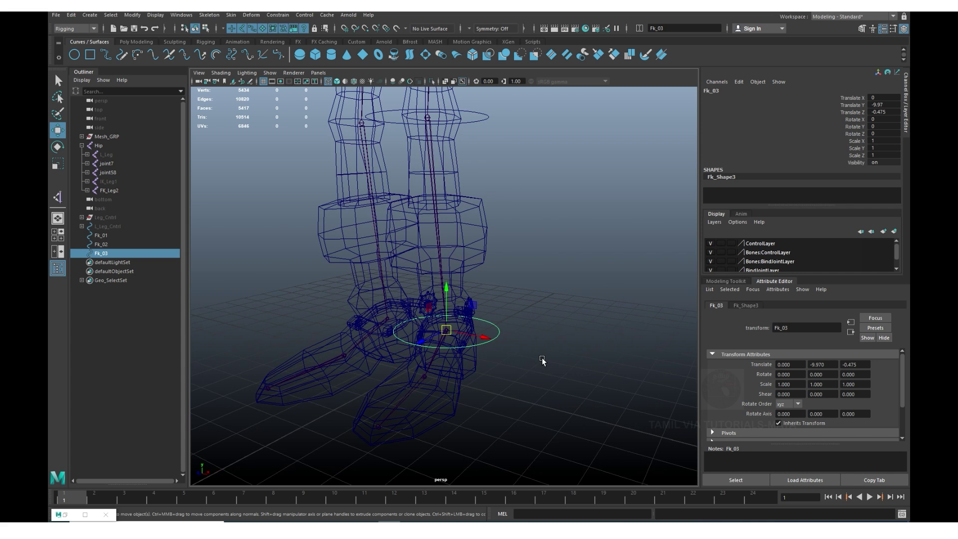
Duplicate it as Fk_04, snap it to the foot and set Rotate X to 90.
key("ctrl+d")
key("v")
mouse_move(446, 330)
left_mouse_down()
mouse_move(425, 376)
mouse_move(485, 293)
left_mouse_up()
key("e")
left_click(887, 118)
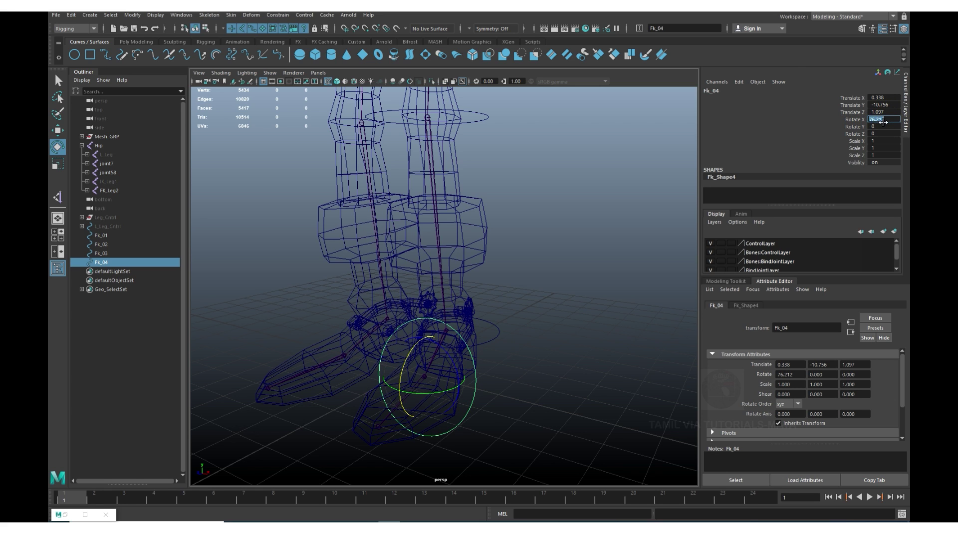
type("90")
key("Return")
Freeze the transforms of the four FK control circles Fk_01–Fk_04.
scroll(496, 387, "down", 4)
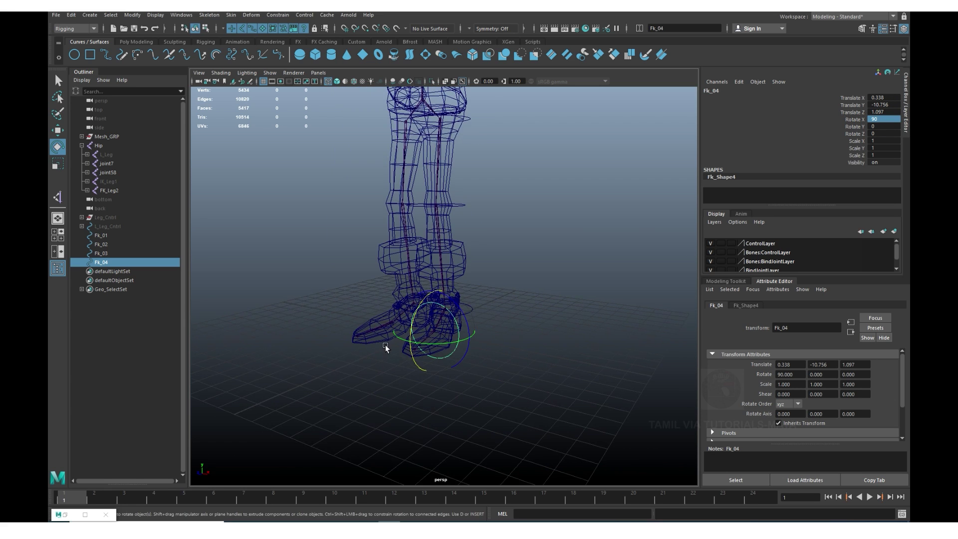
scroll(434, 352, "up", 2)
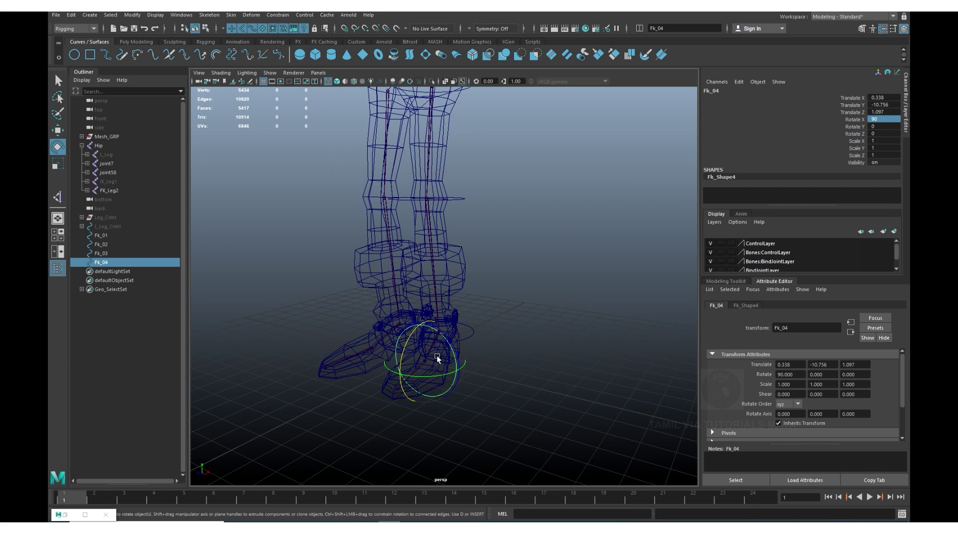
key("w")
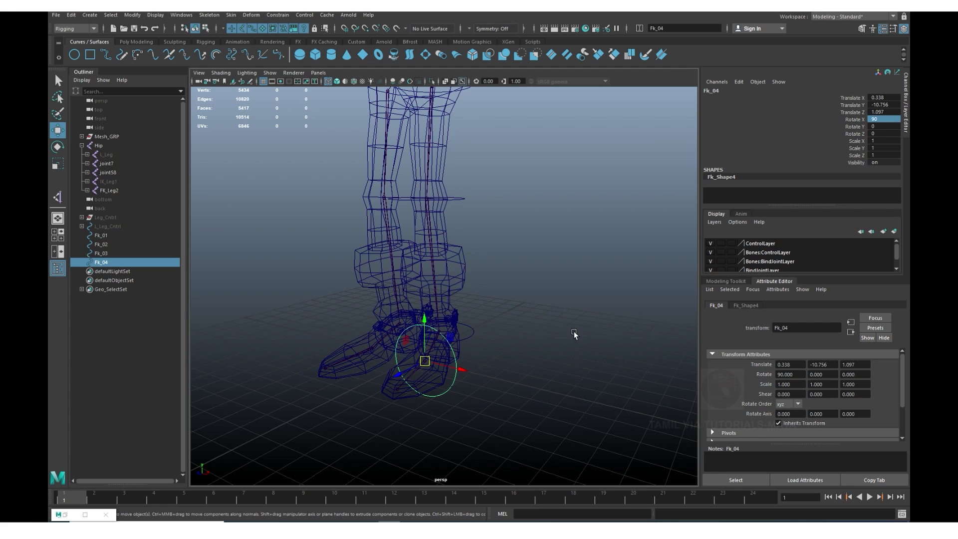
left_click_drag(574, 331, 135, 285, "alt")
left_click(100, 234, "shift")
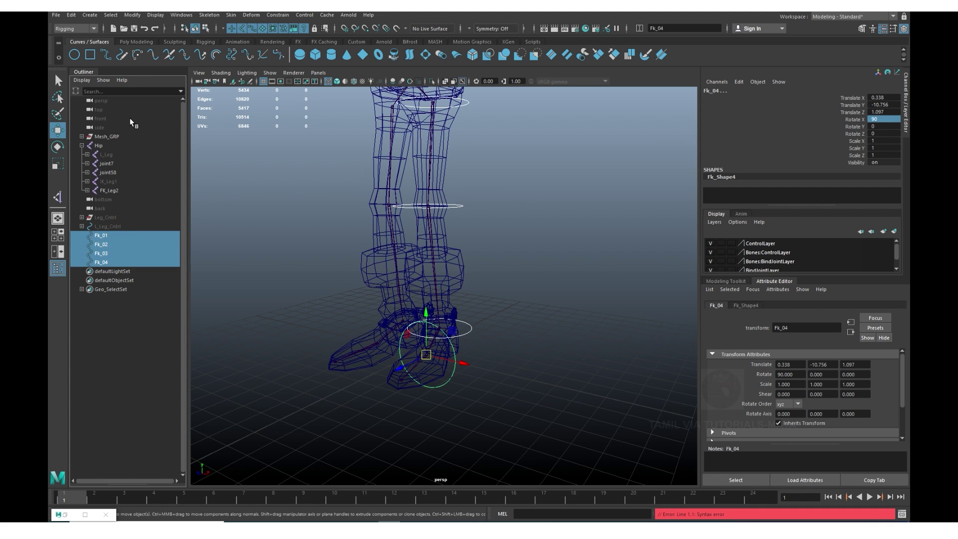
left_click(133, 15)
left_click(154, 55)
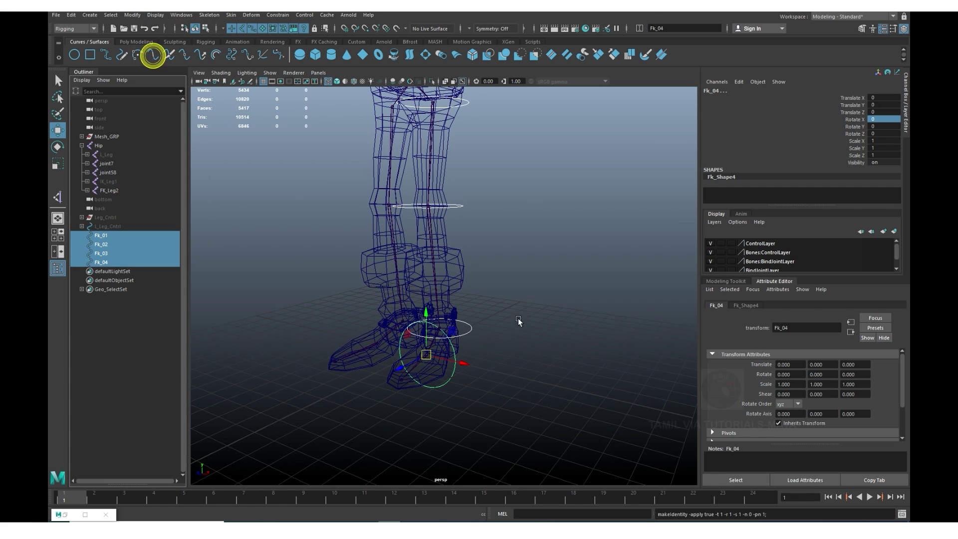
left_click(517, 326)
Orient-constrain FK_Leg2 to Fk_01 and FK_Knee to Fk_02.
scroll(494, 375, "up", 3)
left_click_drag(383, 204, 452, 307, "alt")
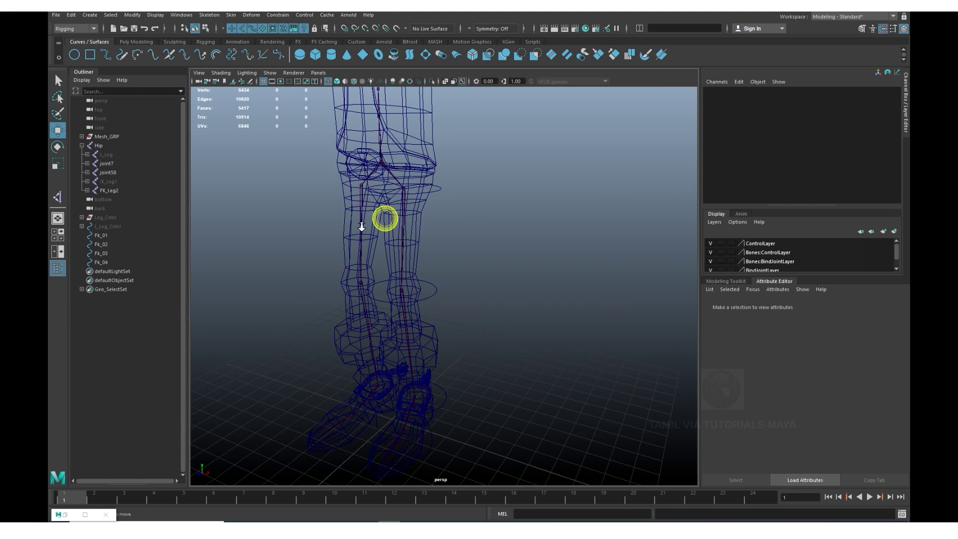
left_click(455, 243)
key("q")
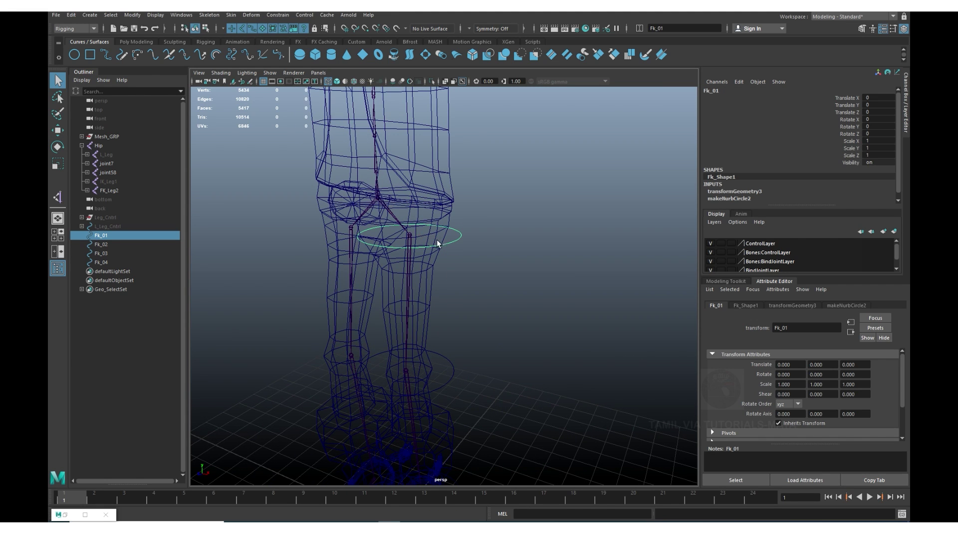
left_click(410, 235, "shift")
left_click(277, 15)
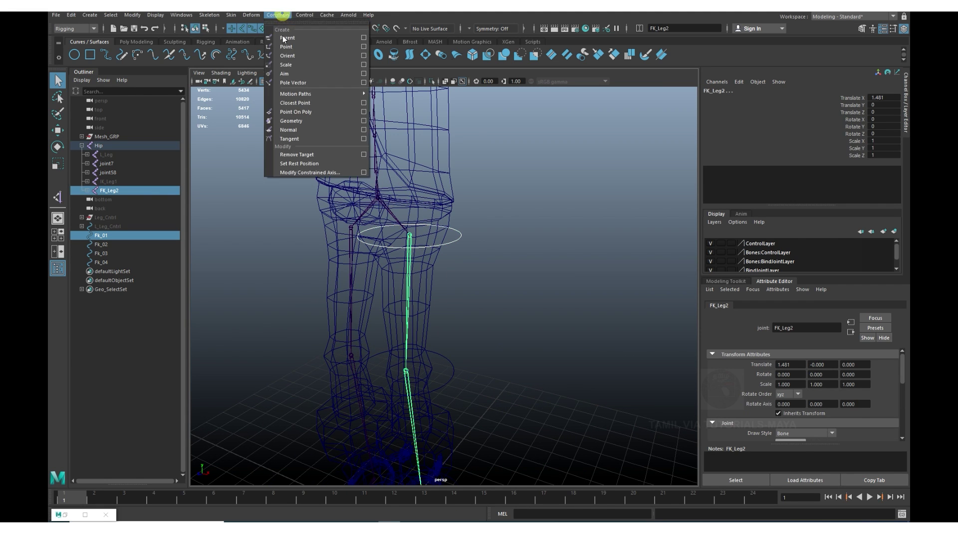
left_click(289, 56)
left_click(554, 339)
left_click_drag(552, 337, 442, 247, "alt")
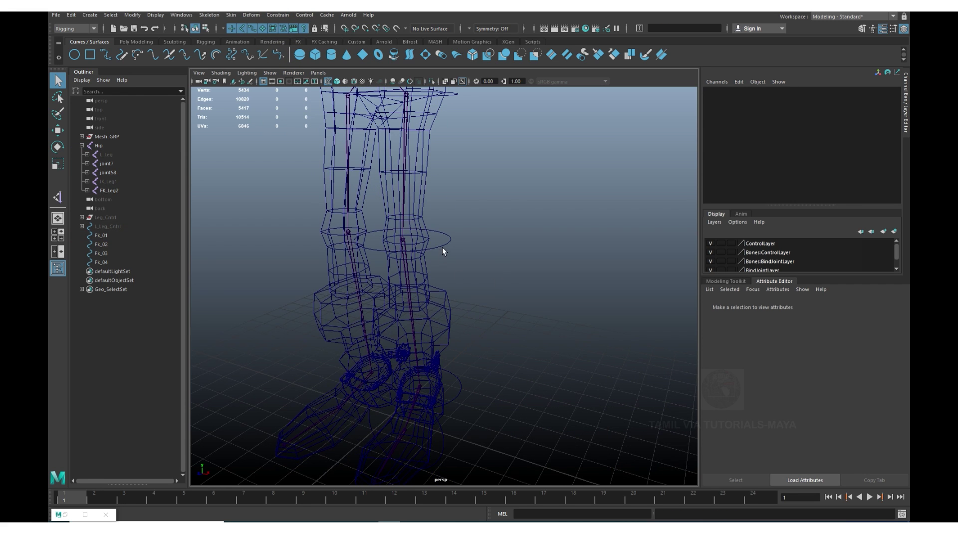
left_click(443, 242)
left_click(402, 240, "shift")
key("g")
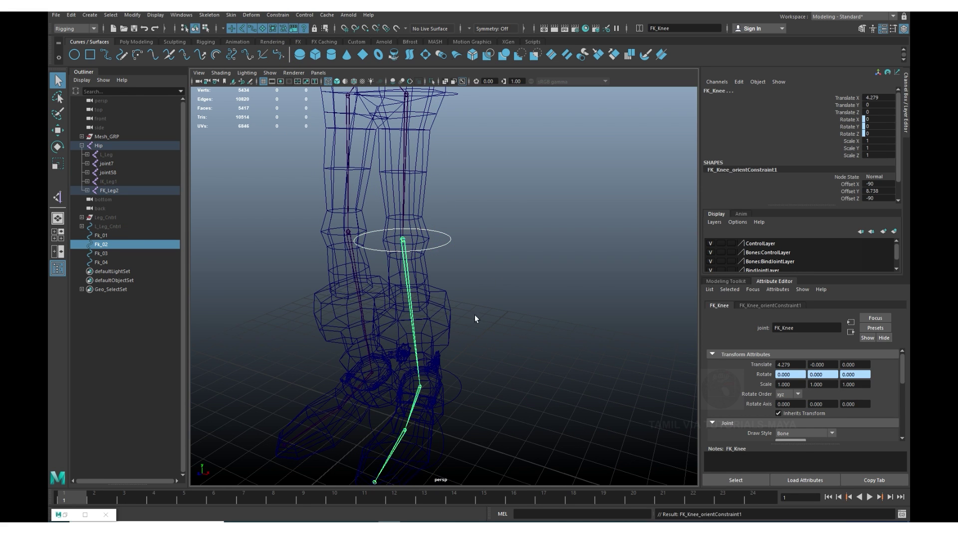
Orient-constrain FK_Ankle to Fk_03 and FK_Foot to Fk_04.
mouse_move(475, 314)
middle_mouse_down("alt")
mouse_move(508, 305)
mouse_move(523, 335)
middle_mouse_up("alt")
left_click(473, 343)
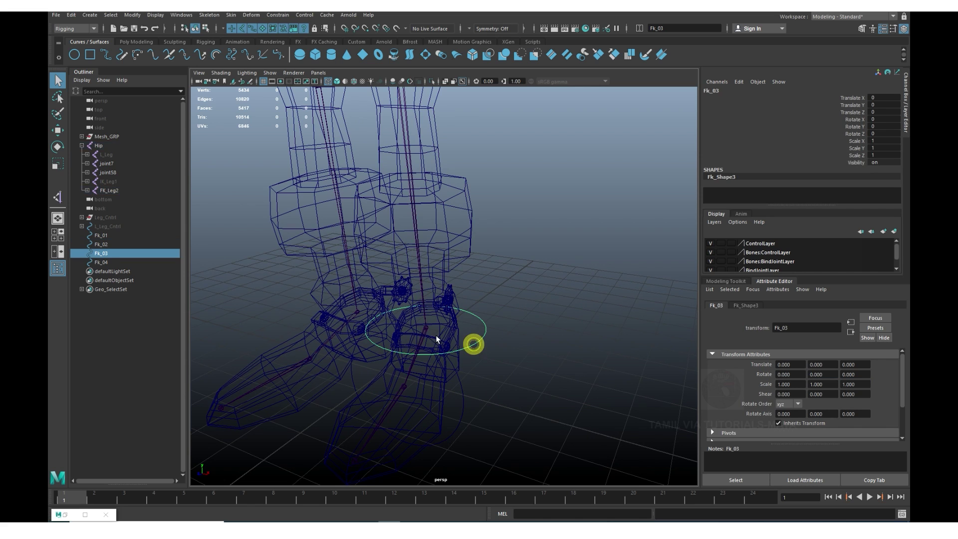
left_click(426, 327, "shift")
key("g")
left_click_drag(526, 361, 517, 329, "alt")
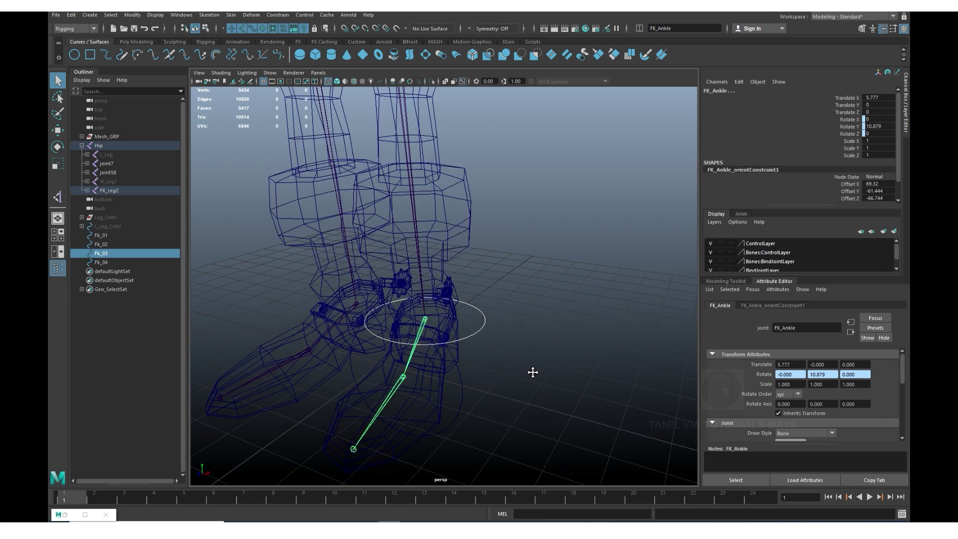
left_click(470, 323)
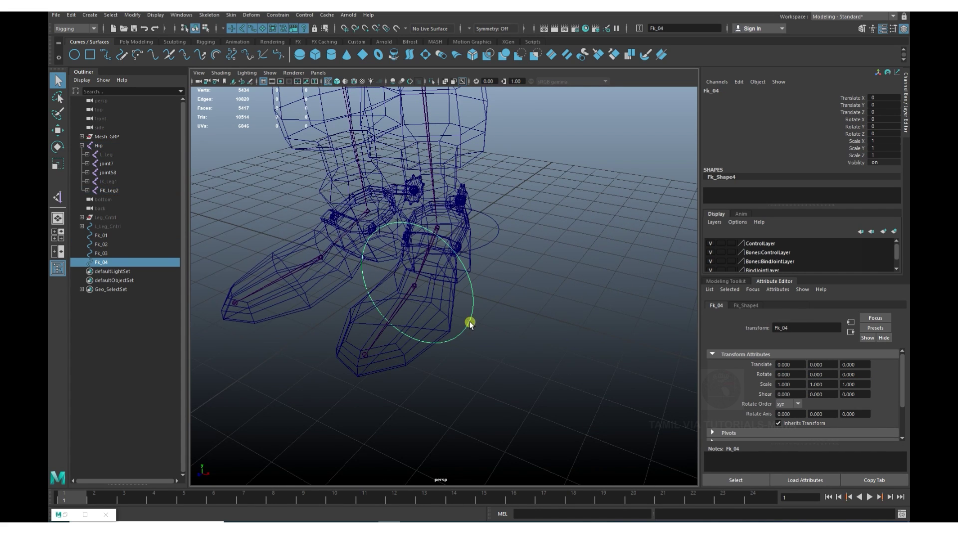
left_click(416, 288, "shift")
key("g")
left_click(598, 337)
mouse_move(599, 338)
left_mouse_down("alt")
mouse_move(487, 298)
mouse_move(408, 383)
left_mouse_up("alt")
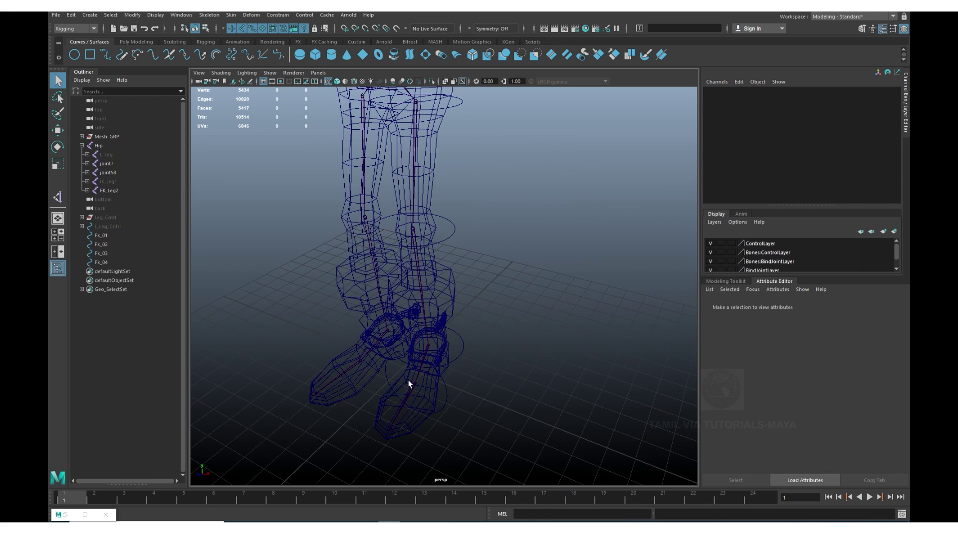
Parent the FK controls into a chain: Fk_04 under Fk_03, Fk_03 under Fk_02, and Fk_02 under Fk_01.
left_click(447, 401)
left_click(455, 354, "shift")
key("p")
left_click(459, 355)
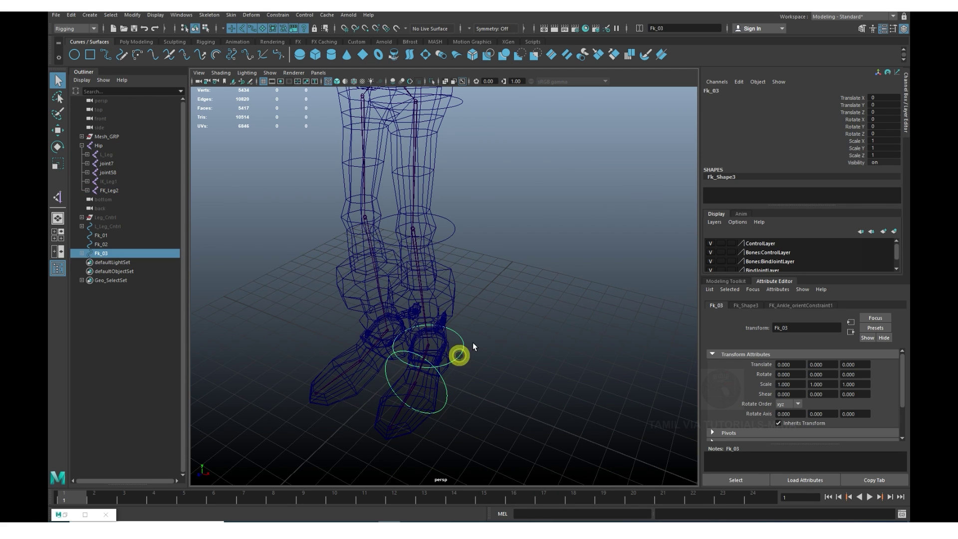
left_click_drag(473, 343, 485, 368, "alt")
left_click(449, 259, "shift")
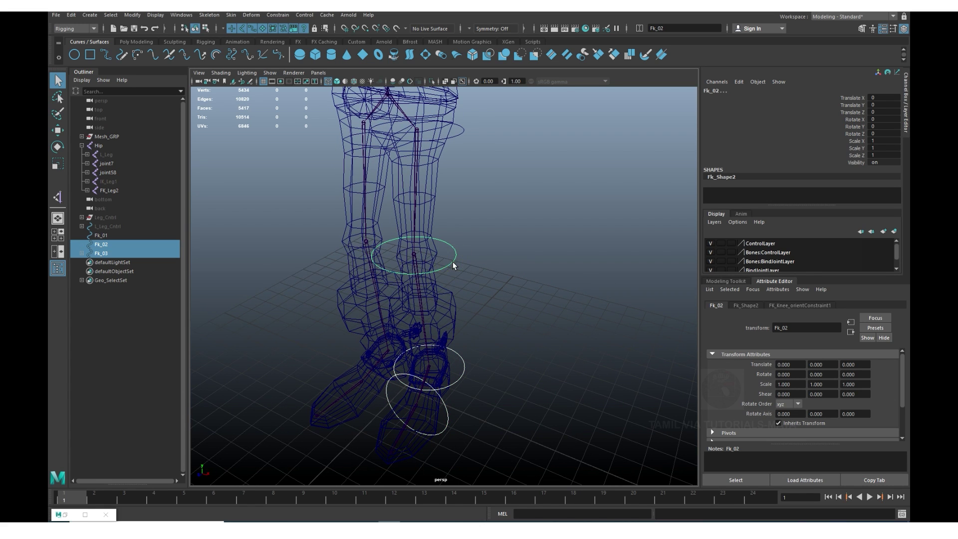
key("p")
left_click(449, 262)
mouse_move(449, 262)
left_mouse_down("alt")
mouse_move(481, 327)
mouse_move(469, 215)
mouse_move(514, 351)
left_mouse_up("alt")
left_click(468, 214, "shift")
key("p")
Test-rotate Fk_01 to check that the FK leg follows, then undo the rotation.
left_click(469, 212)
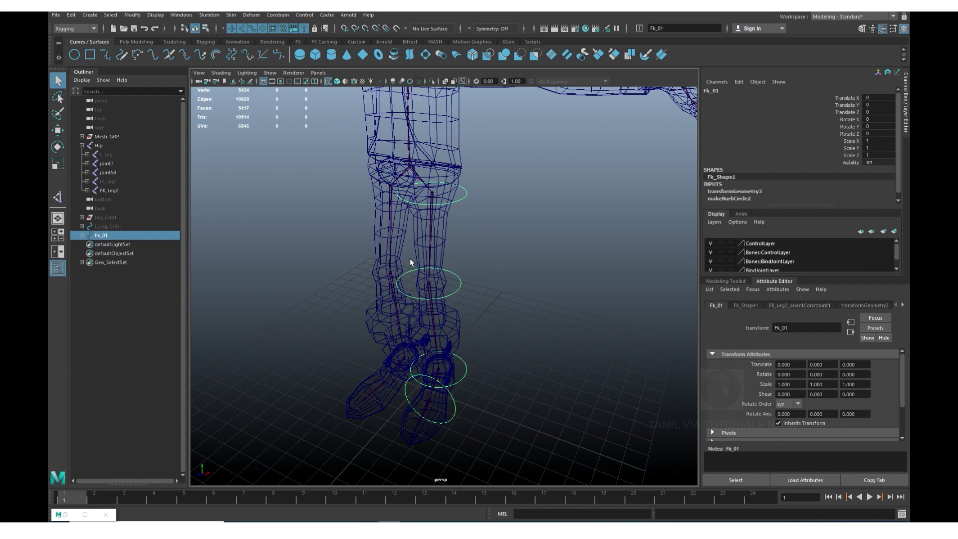
key("e")
left_click_drag(411, 215, 414, 239)
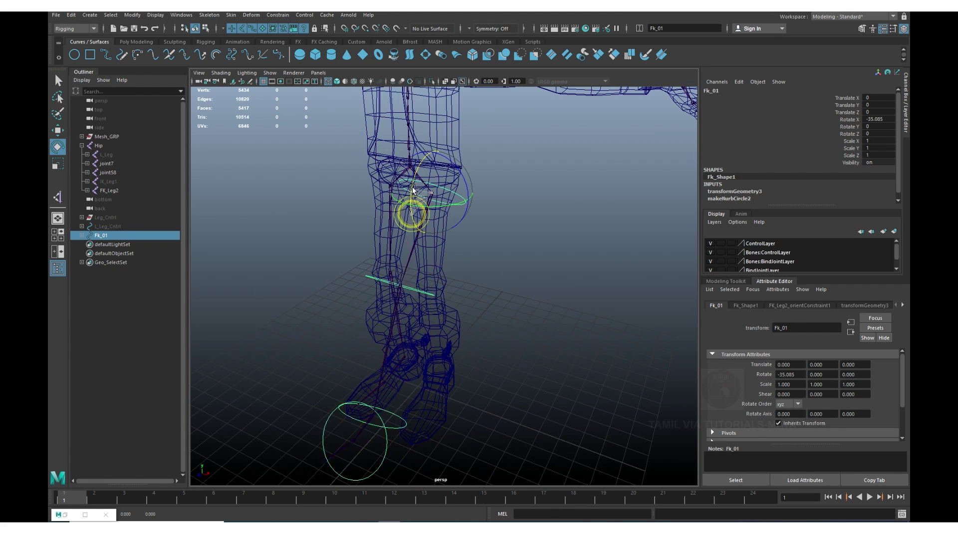
key("ctrl+z")
left_click(536, 297)
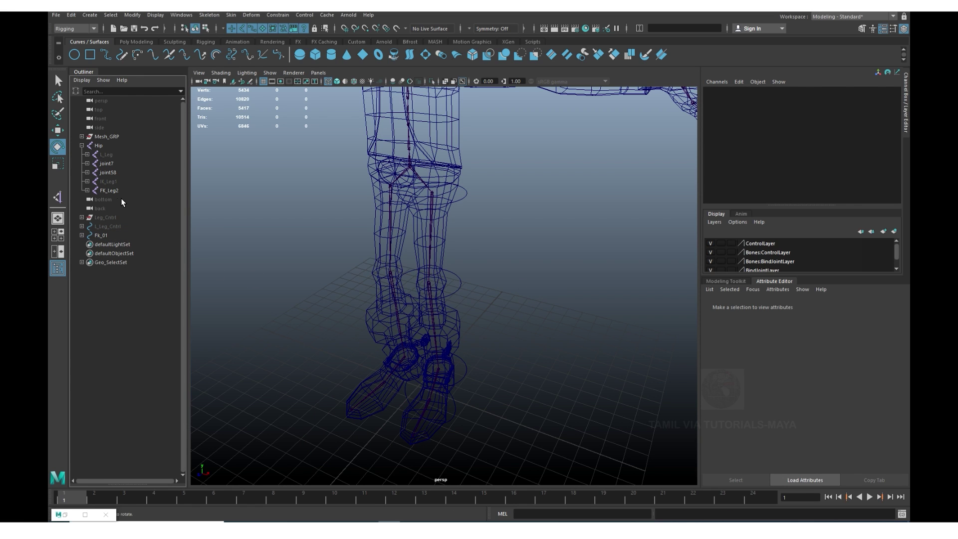
Unhide the IK_Leg1 joint chain and select the Leg_Cntrl and L_Leg_Cntrl controls.
left_click(114, 181)
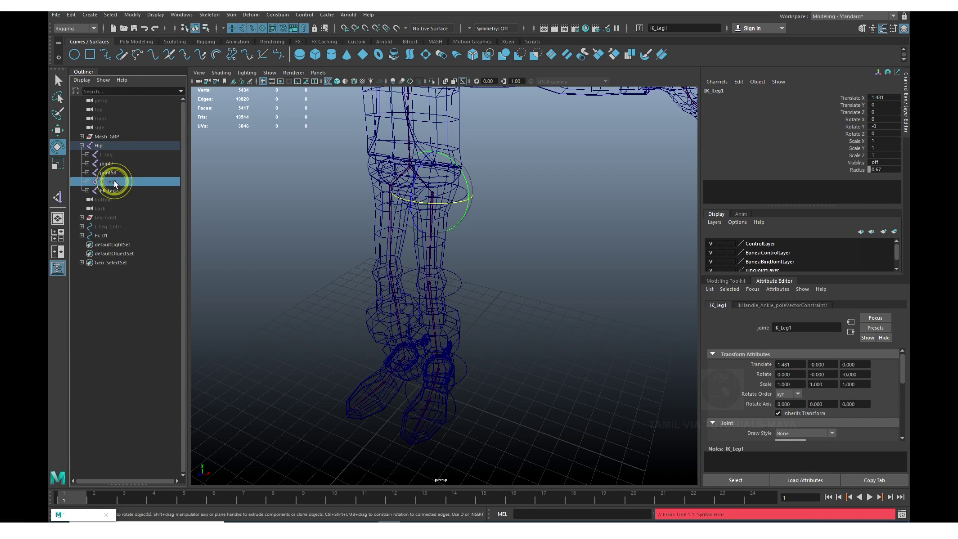
key("shift+h")
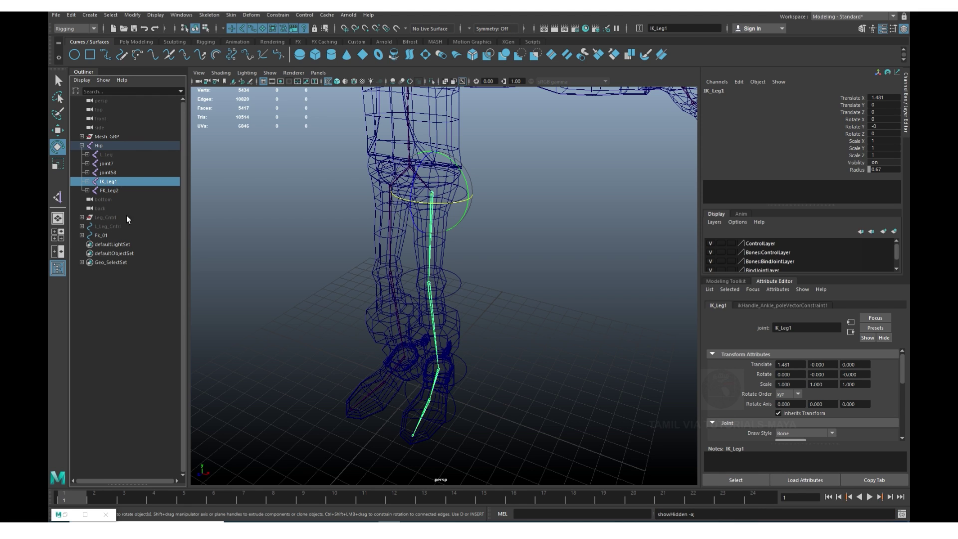
left_click_drag(127, 217, 125, 227)
key("ctrl+h")
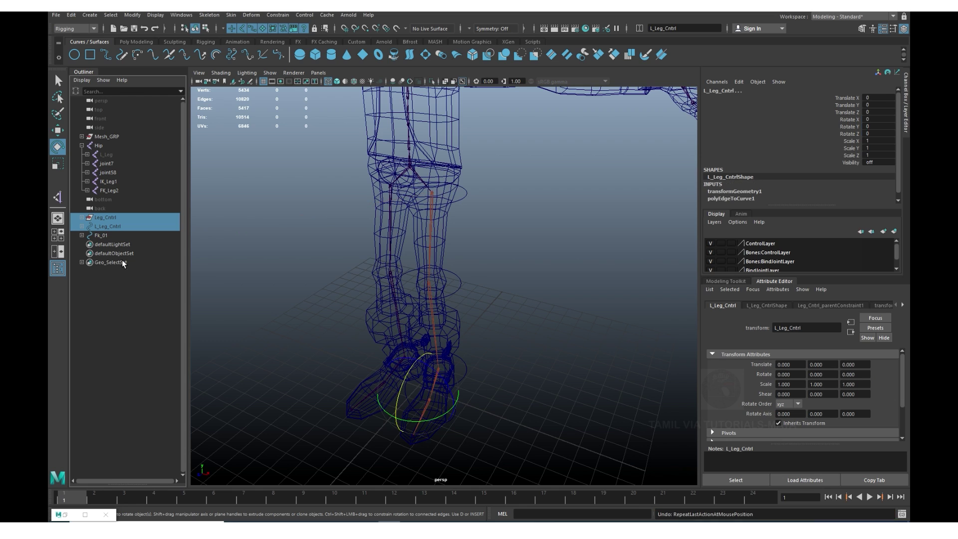
Make Leg_Cntrl visible again and select L_Leg_Cntrl with the Move tool.
left_click(119, 220)
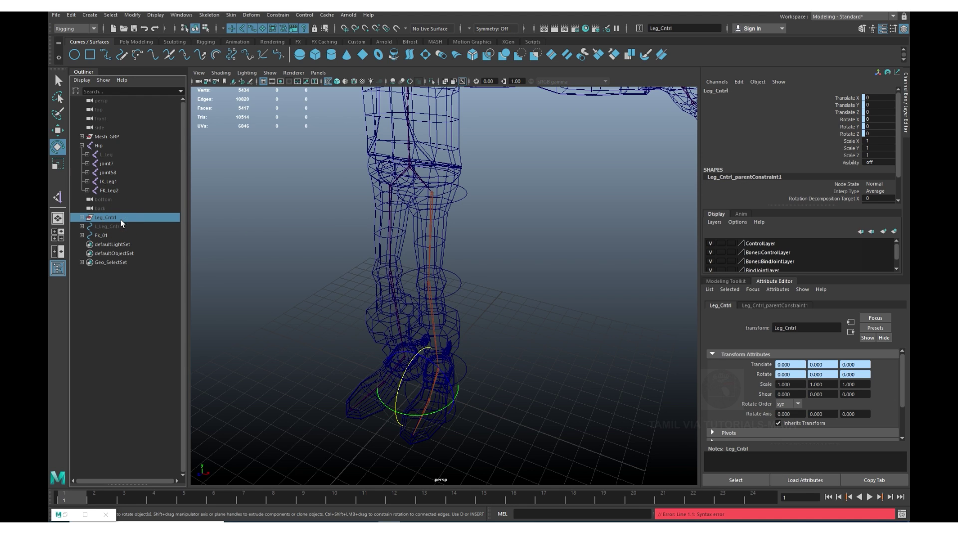
key("shift+h")
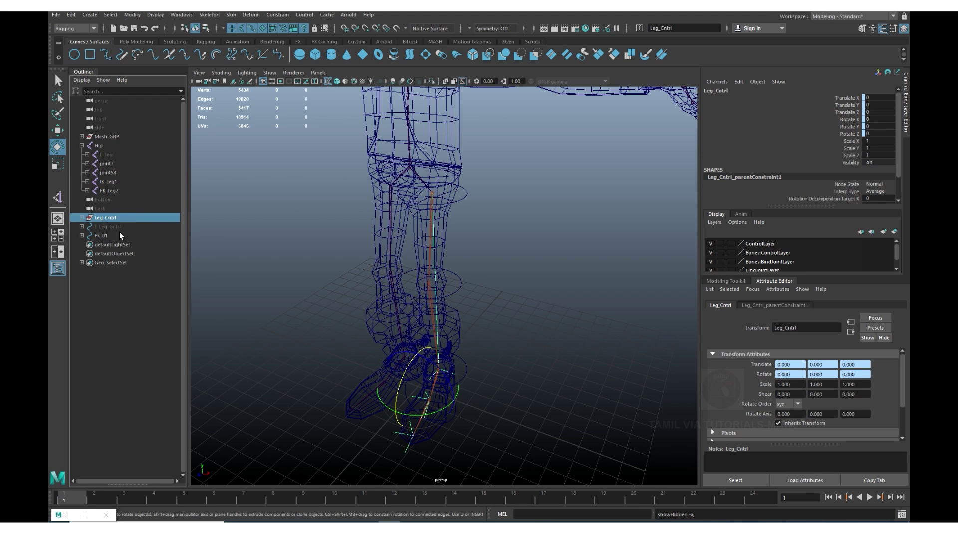
left_click(119, 227)
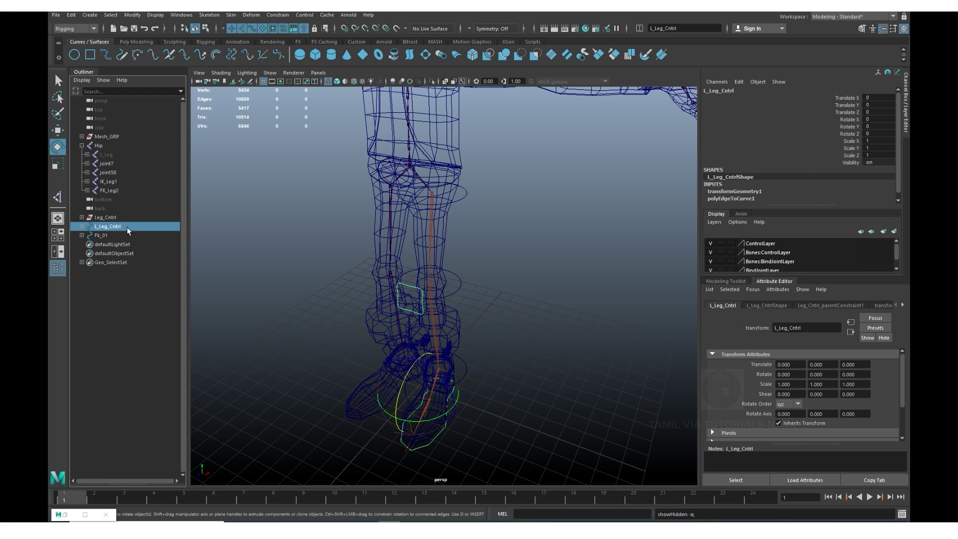
key("w")
left_click(524, 325)
mouse_move(521, 328)
left_mouse_down("alt")
mouse_move(453, 334)
mouse_move(461, 335)
left_mouse_up("alt")
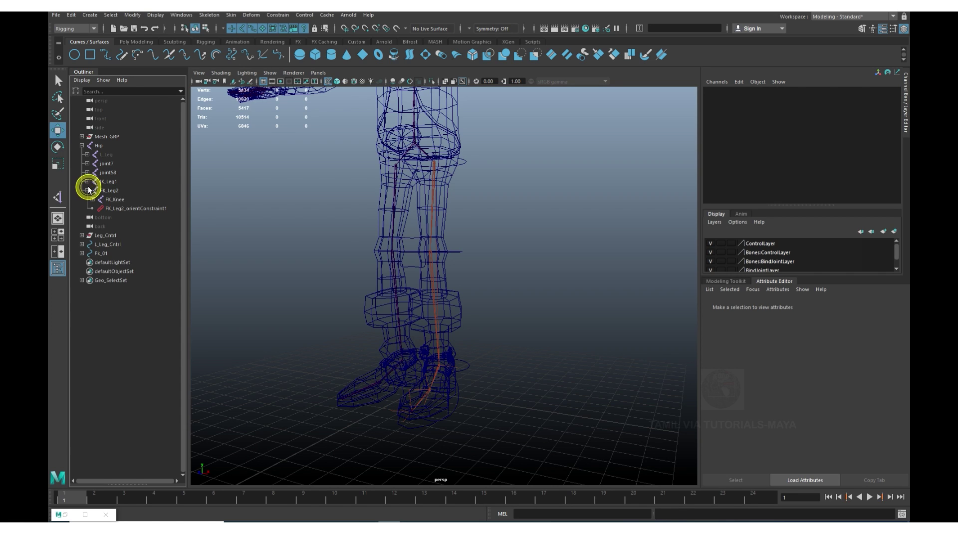
Expand the FK_Leg2 and IK_Leg1 hierarchies in the Outliner and unhide the L_Leg bind chain.
left_click(87, 190)
left_click(92, 199)
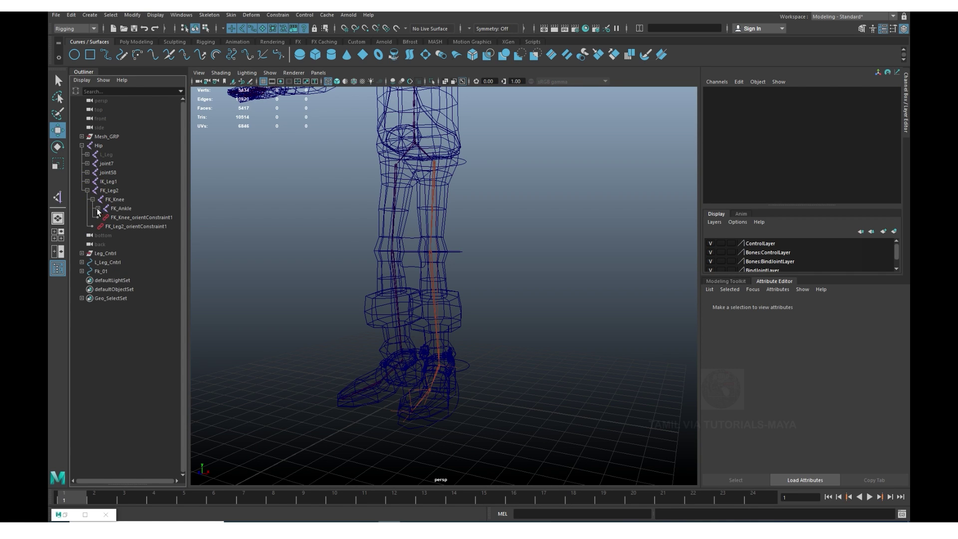
left_click(98, 208)
left_click(104, 217)
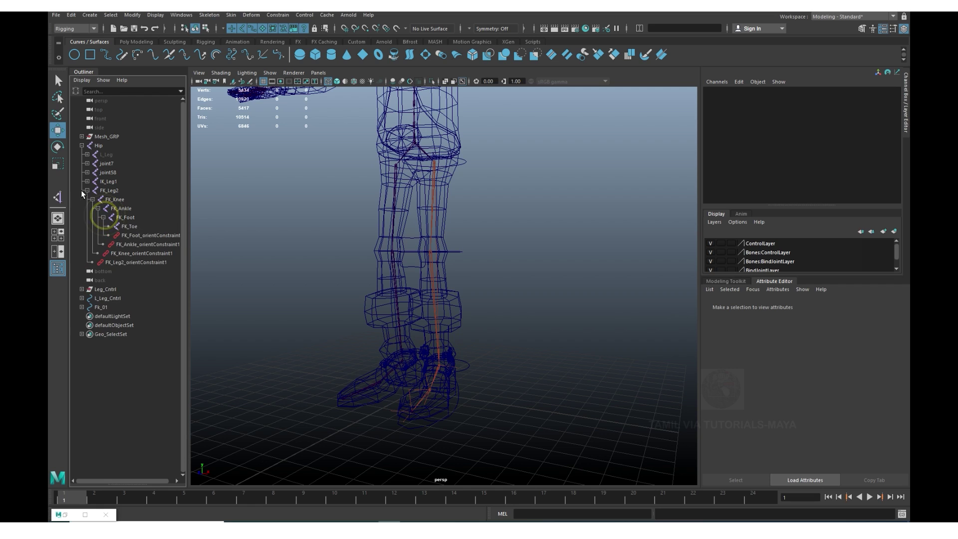
left_click(87, 181)
left_click(93, 190)
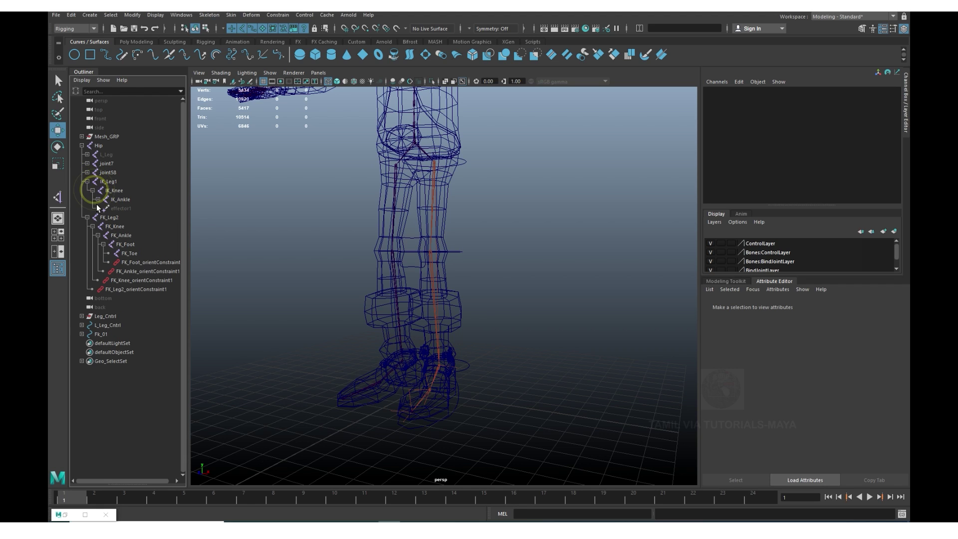
left_click(98, 199)
left_click(103, 209)
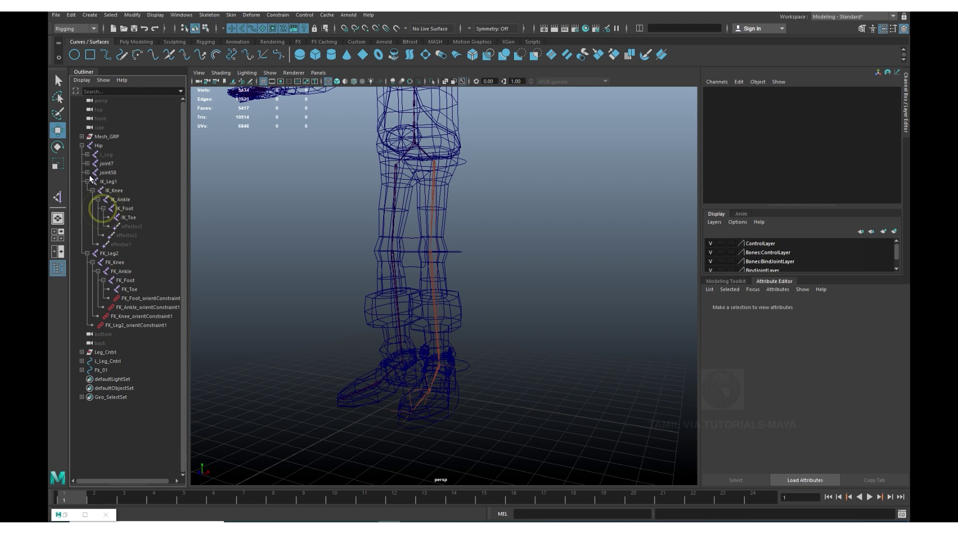
left_click(106, 155)
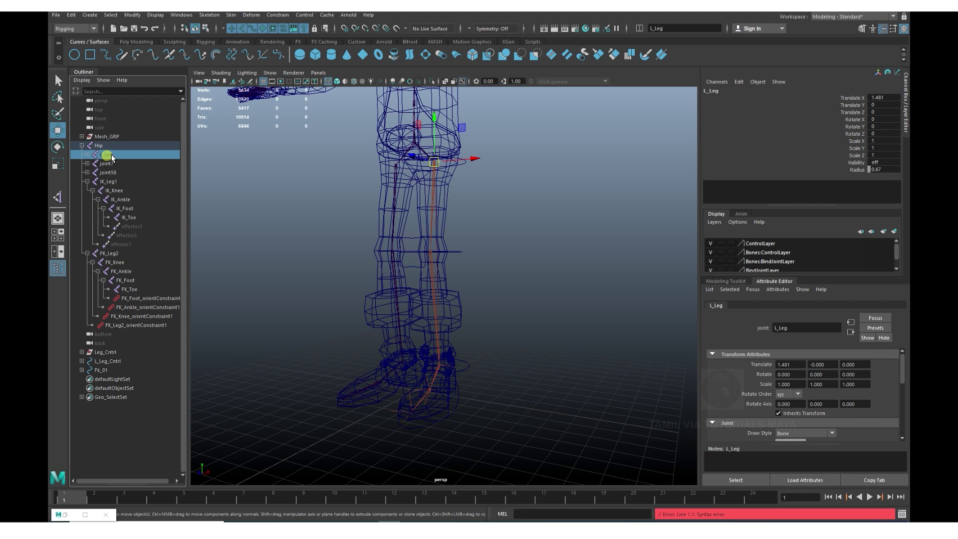
key("shift+h")
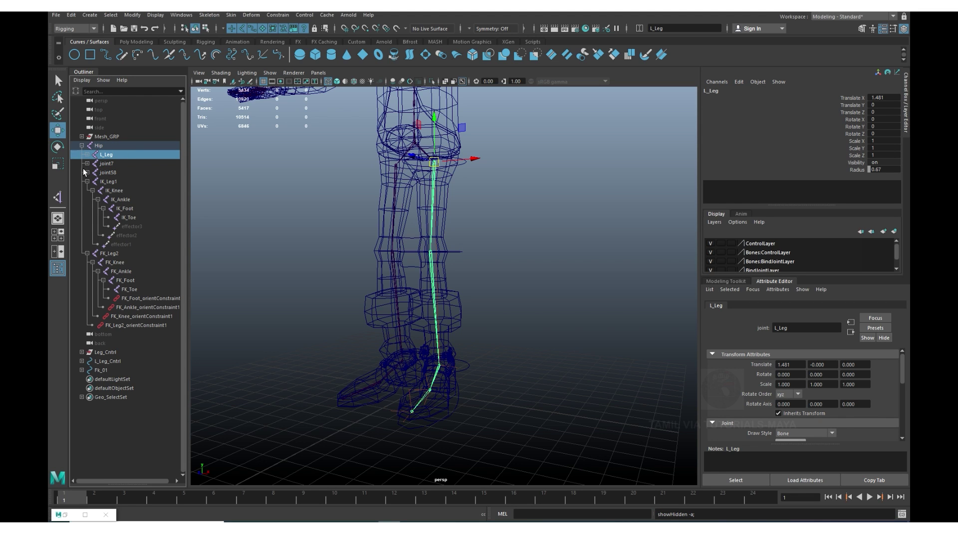
left_click(87, 154)
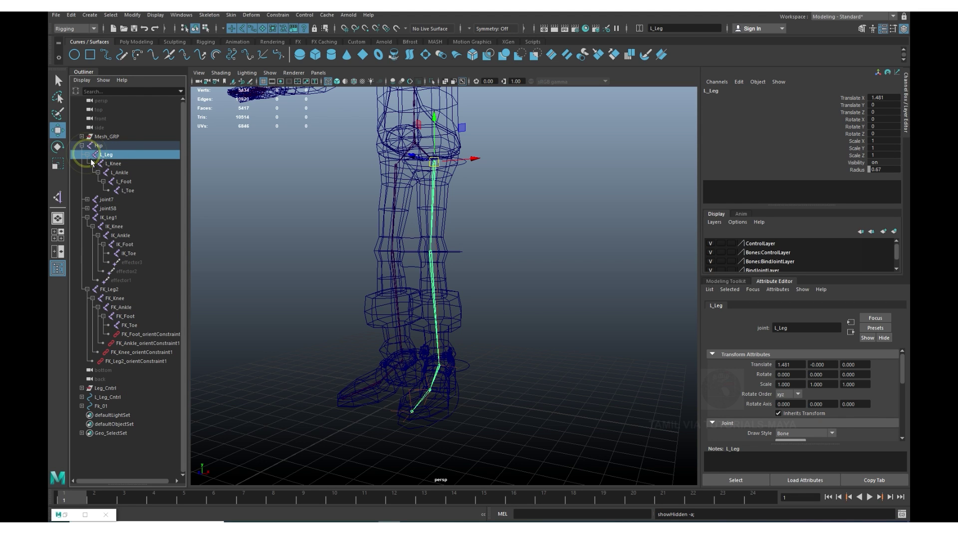
Parent-constrain L_Toe and L_Foot to their matching FK and IK joints.
left_click(133, 325)
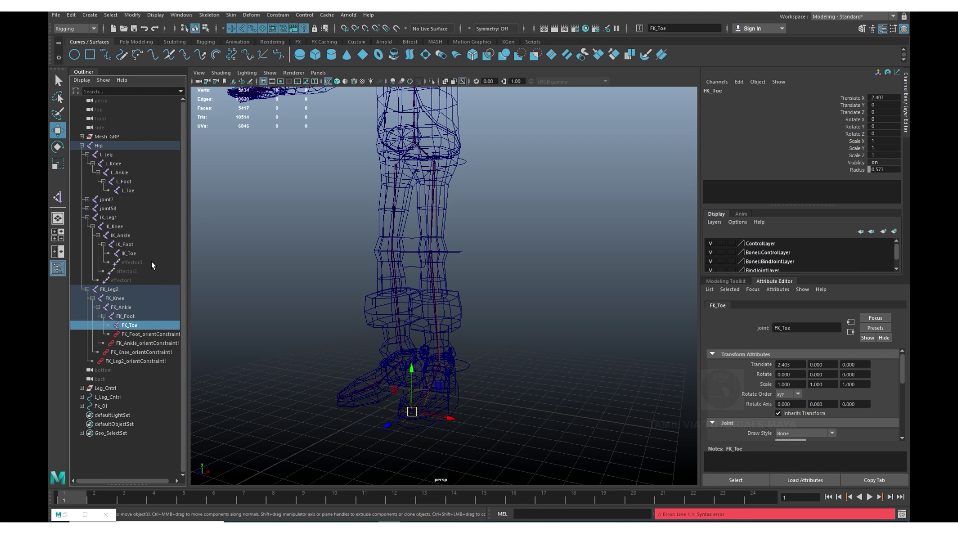
left_click(130, 253, "ctrl")
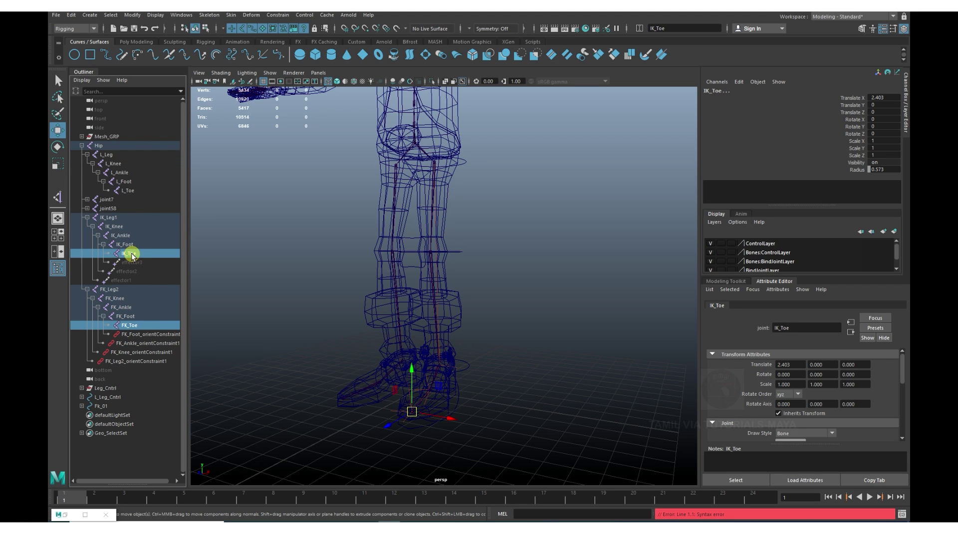
left_click(131, 191, "ctrl")
left_click(277, 15)
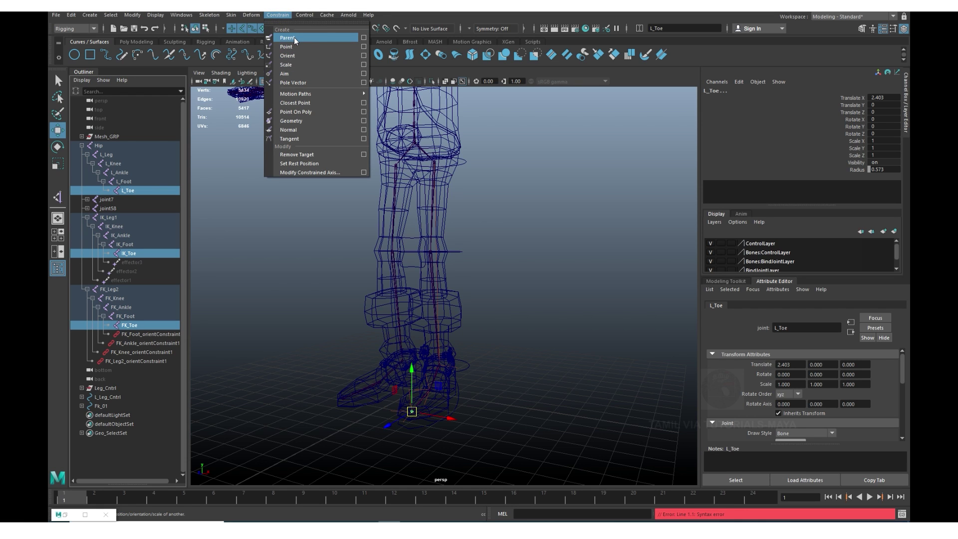
left_click(288, 38)
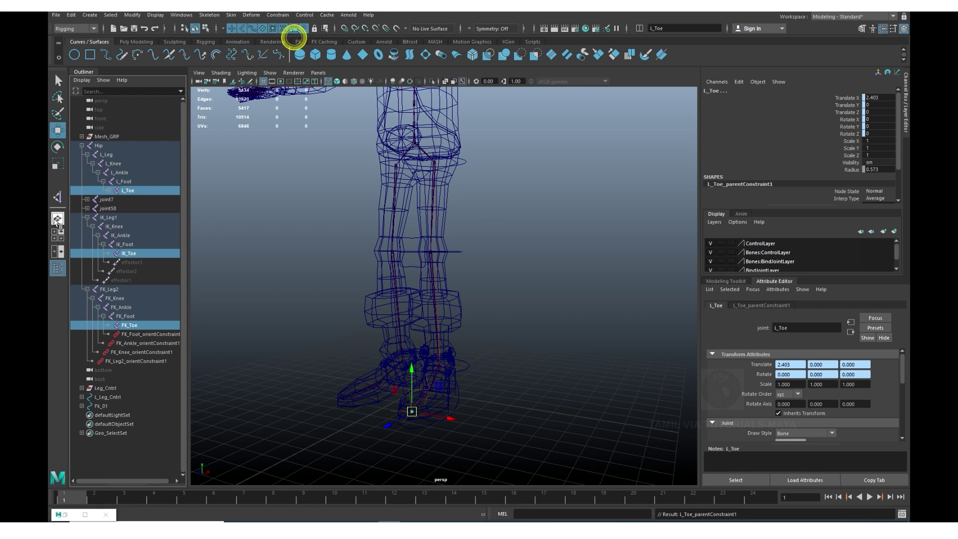
left_click(129, 317)
left_click(128, 245, "ctrl")
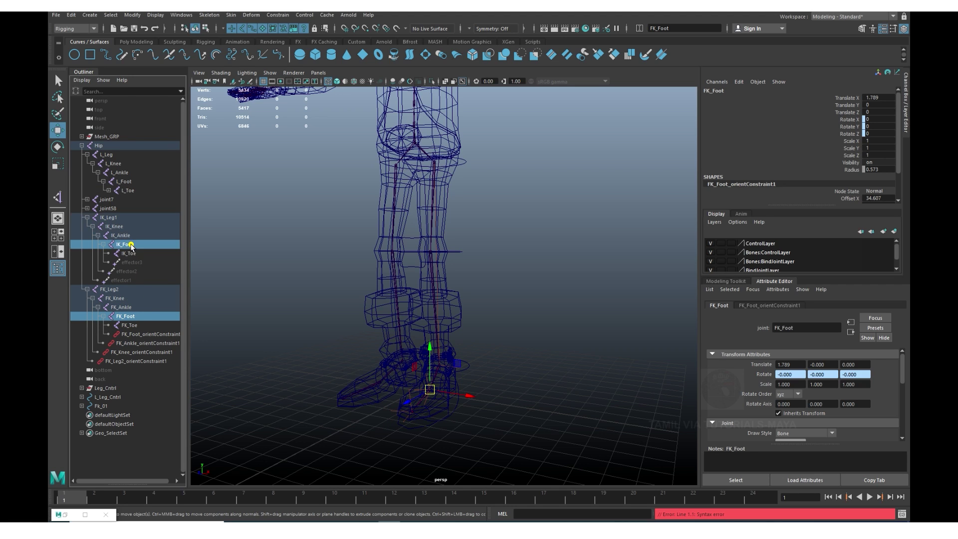
left_click(129, 182, "ctrl")
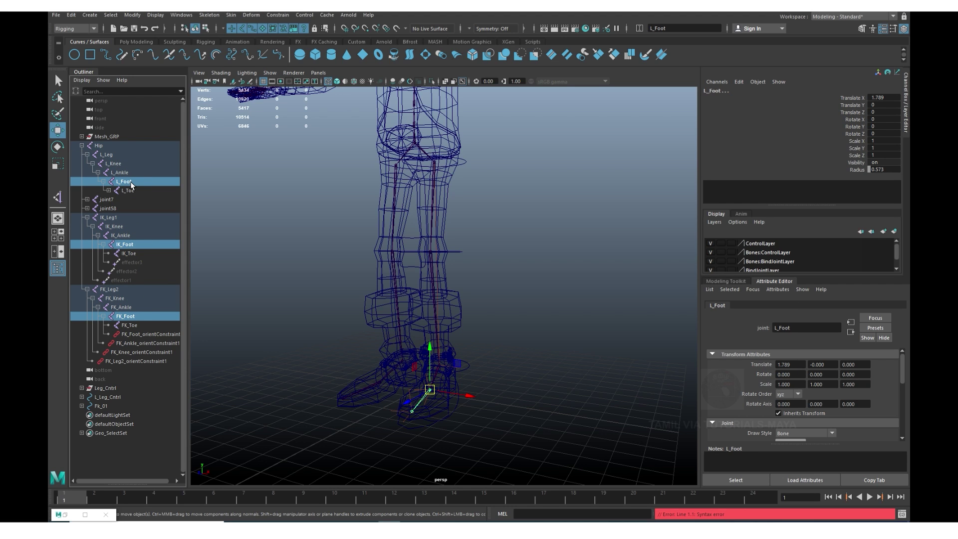
key("g")
Parent-constrain L_Ankle, L_Knee and L_Leg to their matching FK and IK joints.
left_click(128, 316)
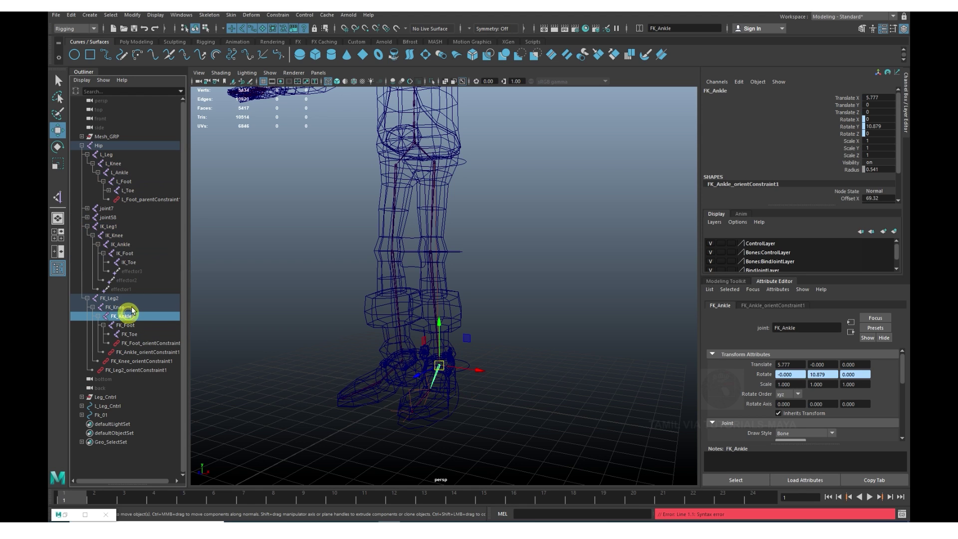
left_click(123, 244, "ctrl")
left_click(124, 173, "ctrl")
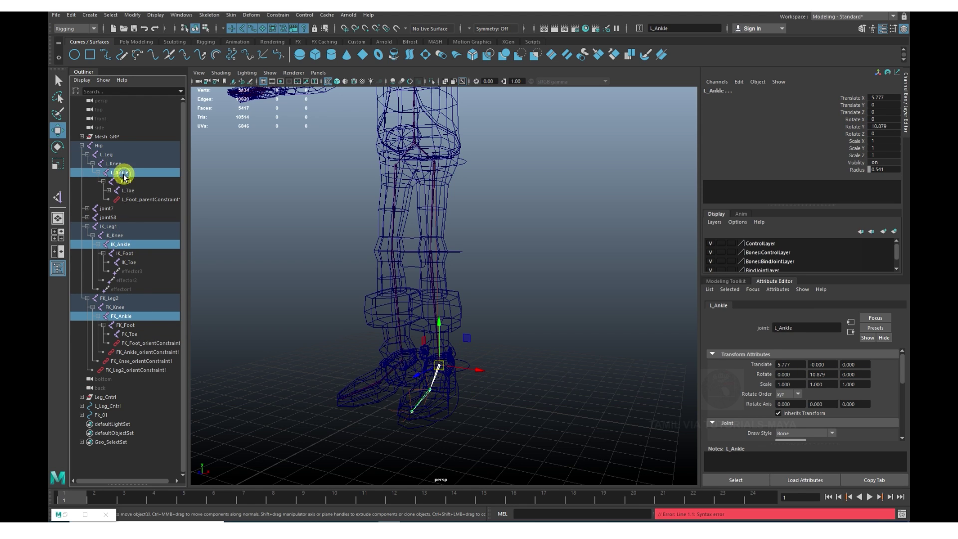
key("g")
left_click(120, 316)
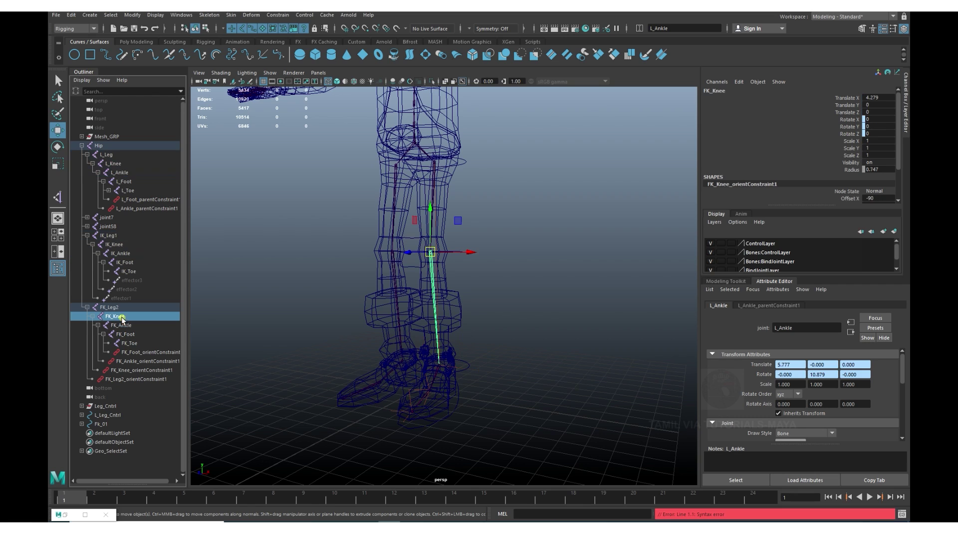
left_click(114, 244, "ctrl")
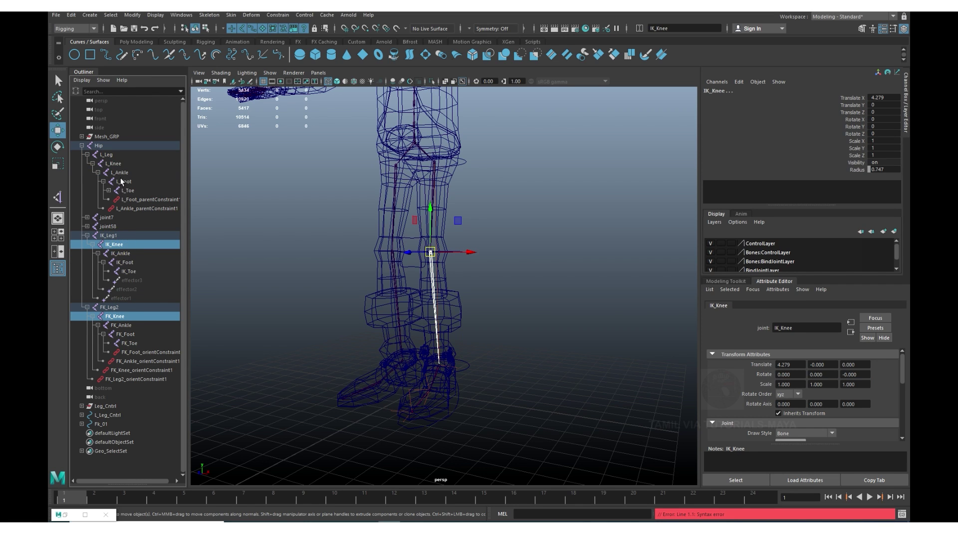
left_click(118, 163, "ctrl")
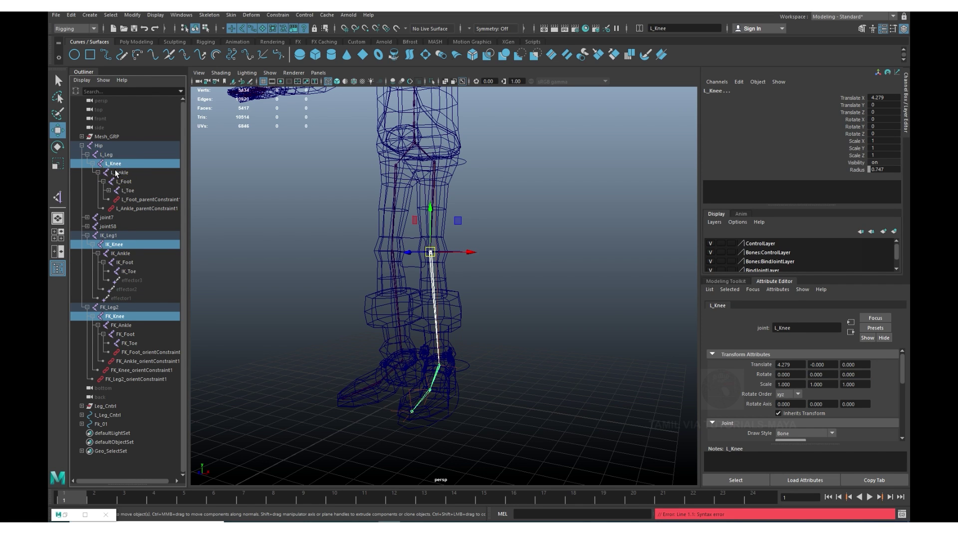
key("g")
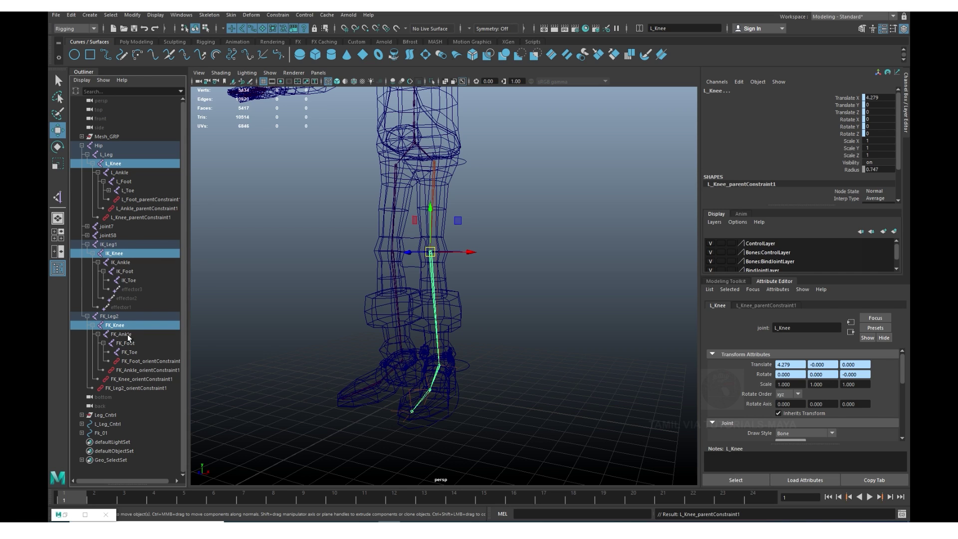
left_click(118, 317)
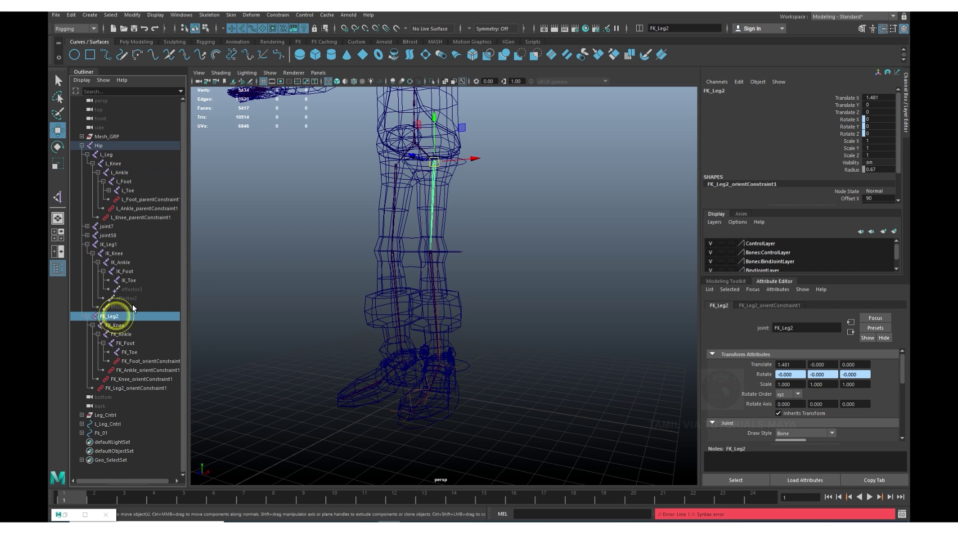
left_click(116, 246, "ctrl")
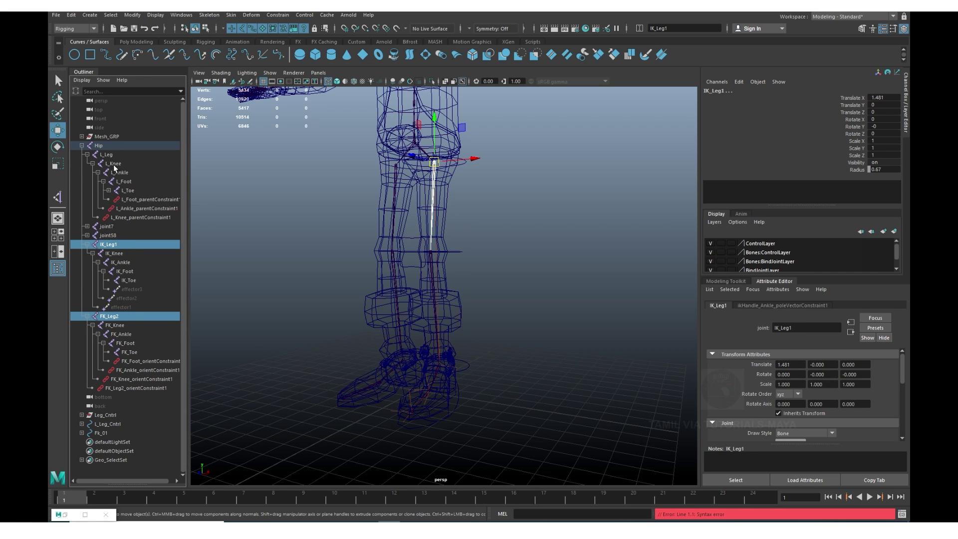
left_click(110, 157, "ctrl")
key("g")
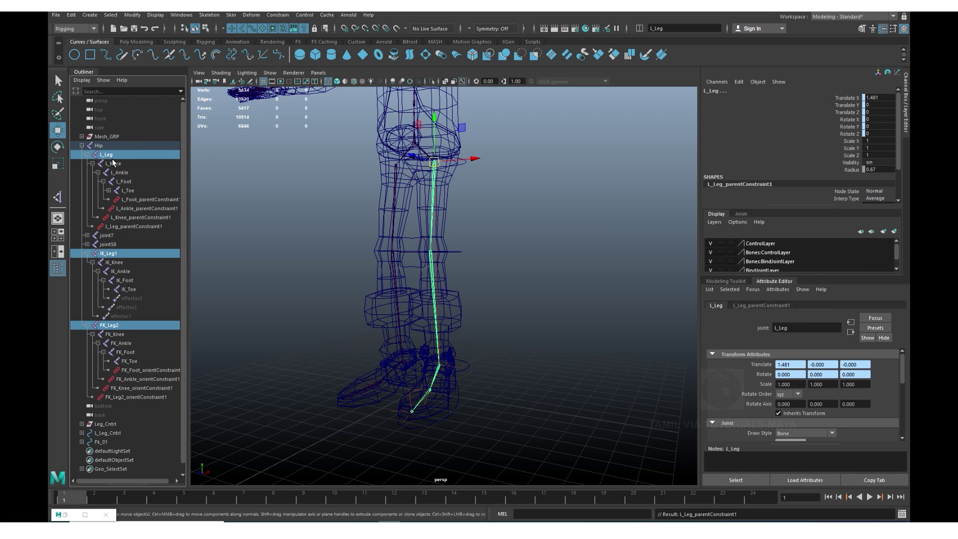
Collapse the L_Leg, IK_Leg1 and FK_Leg2 branches and select the three leg chains.
left_click(82, 145)
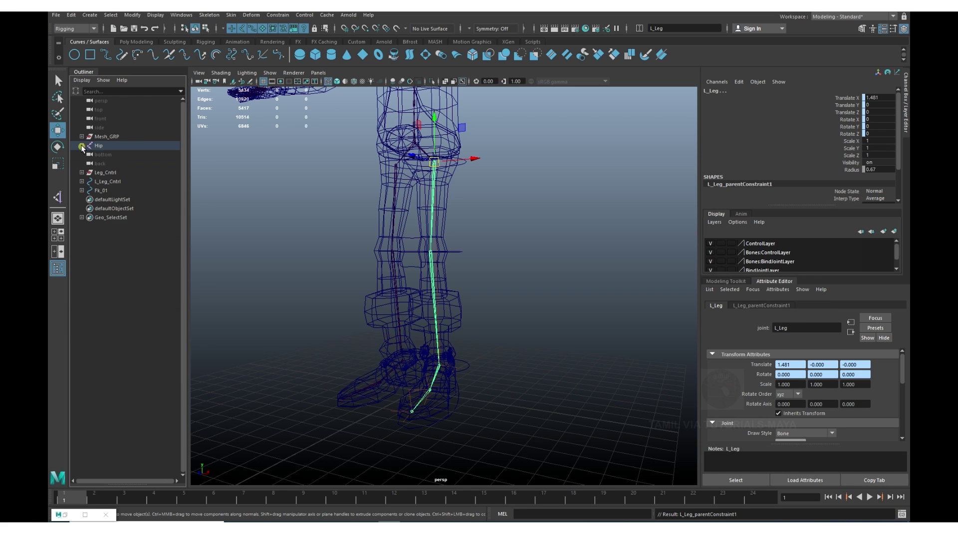
left_click(518, 327)
left_click_drag(557, 304, 545, 321, "alt")
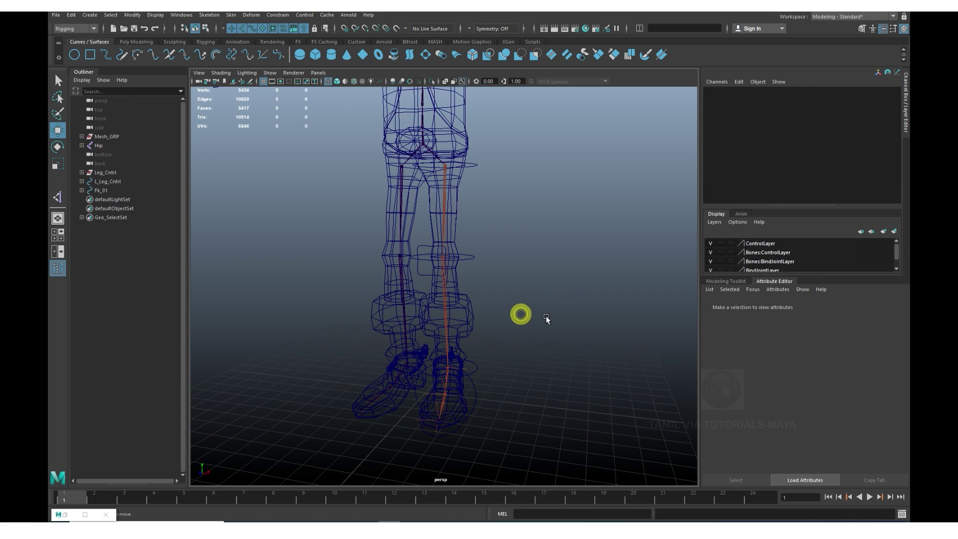
left_click(82, 145)
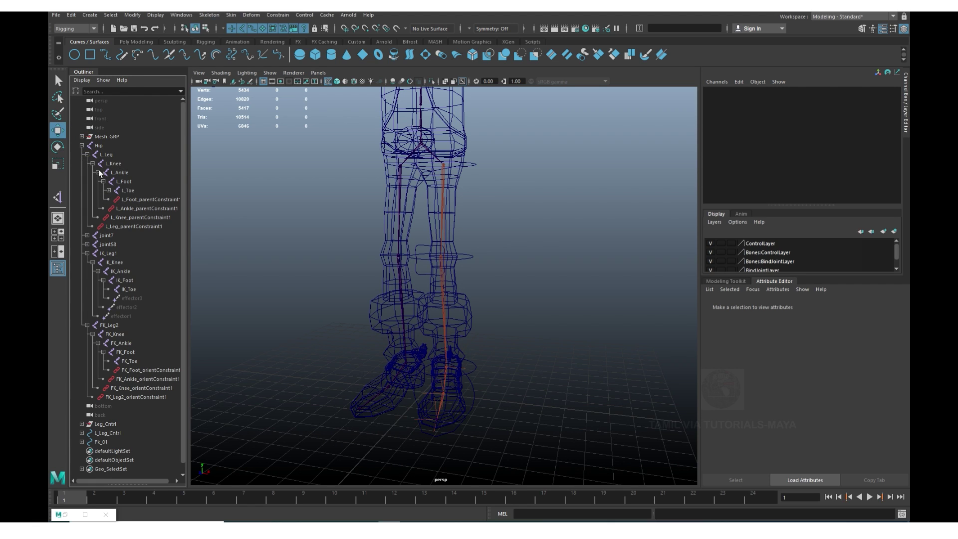
left_click(87, 155)
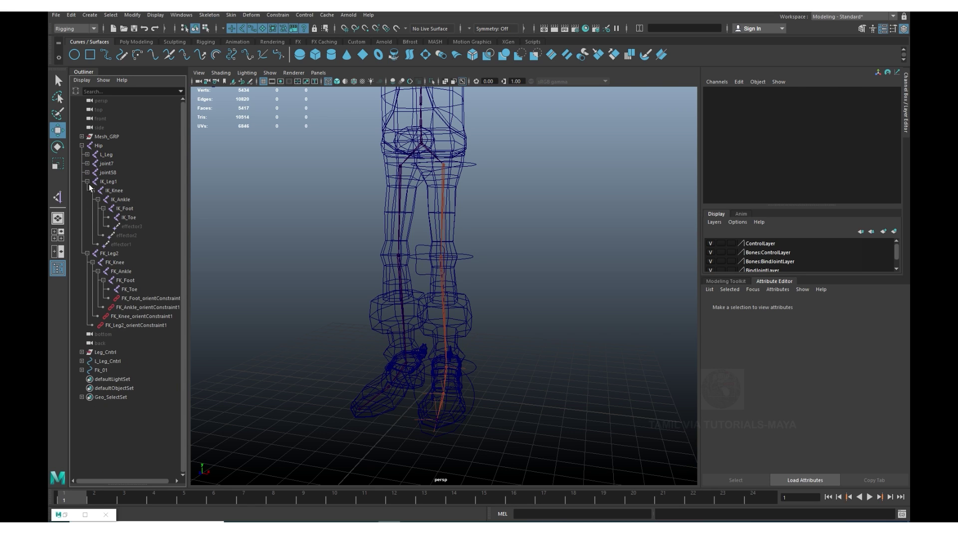
left_click(87, 181)
left_click(87, 190)
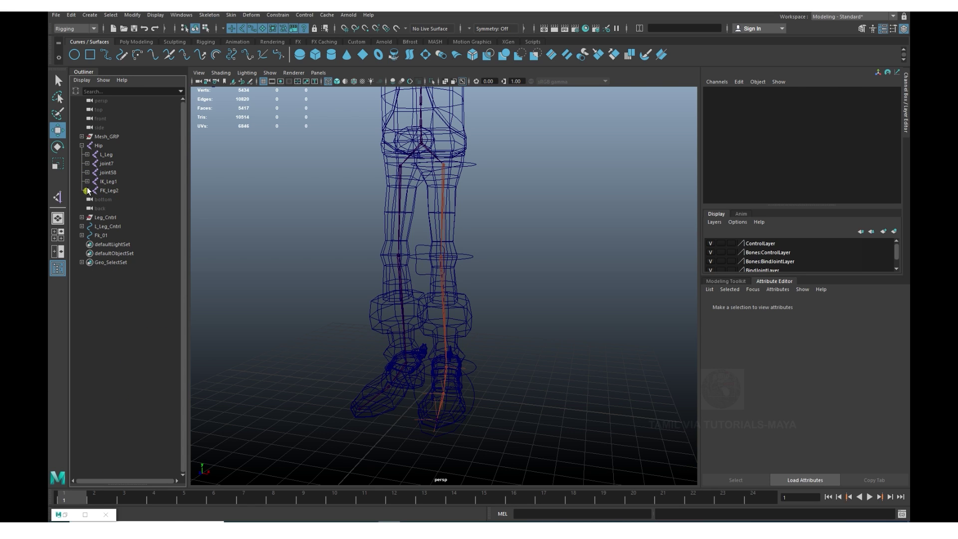
left_click(126, 193)
left_click(87, 179, "shift")
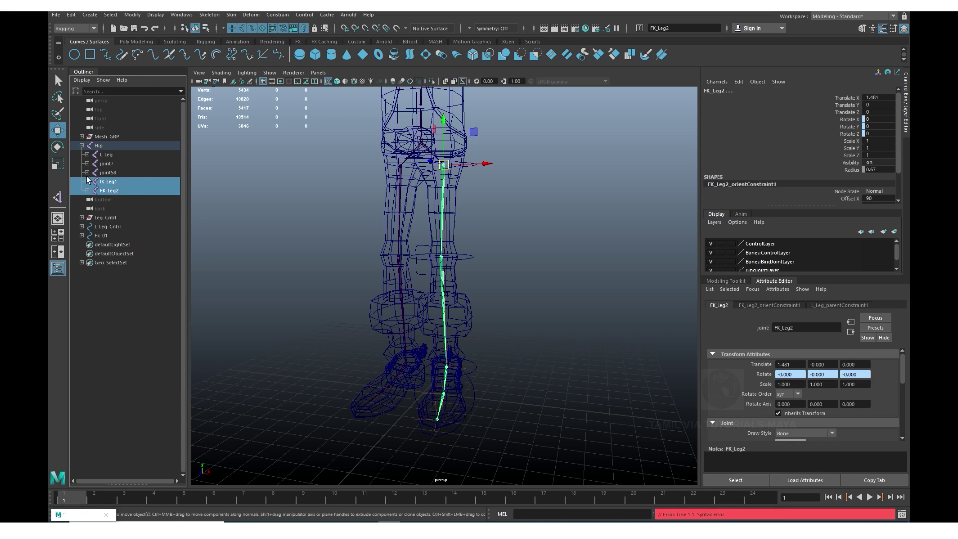
left_click(106, 154)
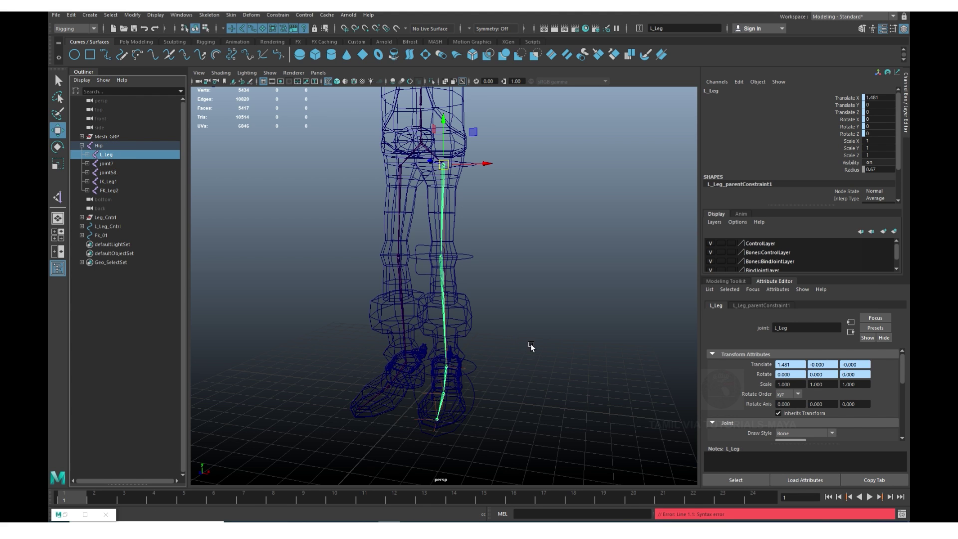
Bind the character mesh to the L_Leg joint chain with Bind Skin.
left_click_drag(531, 343, 492, 344, "alt")
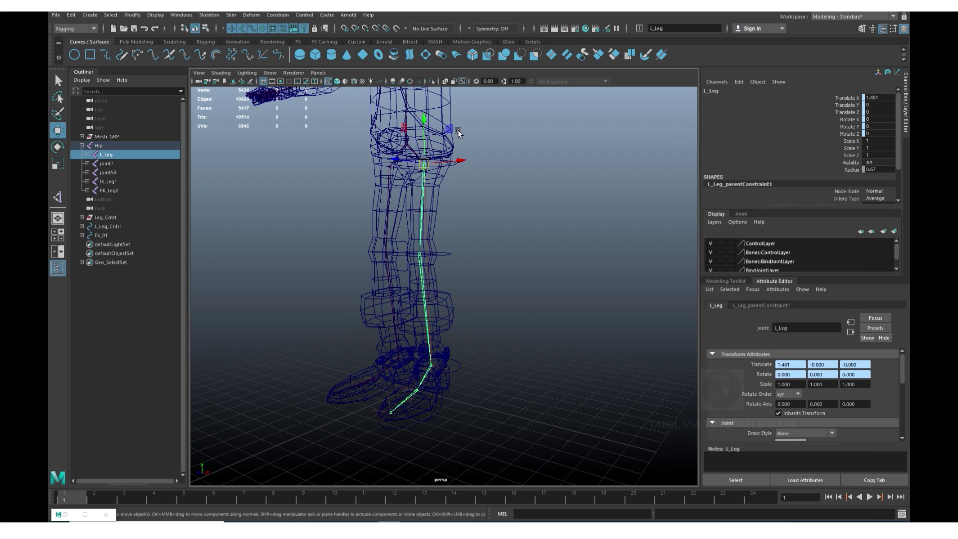
middle_click_drag(499, 284, 488, 340, "alt")
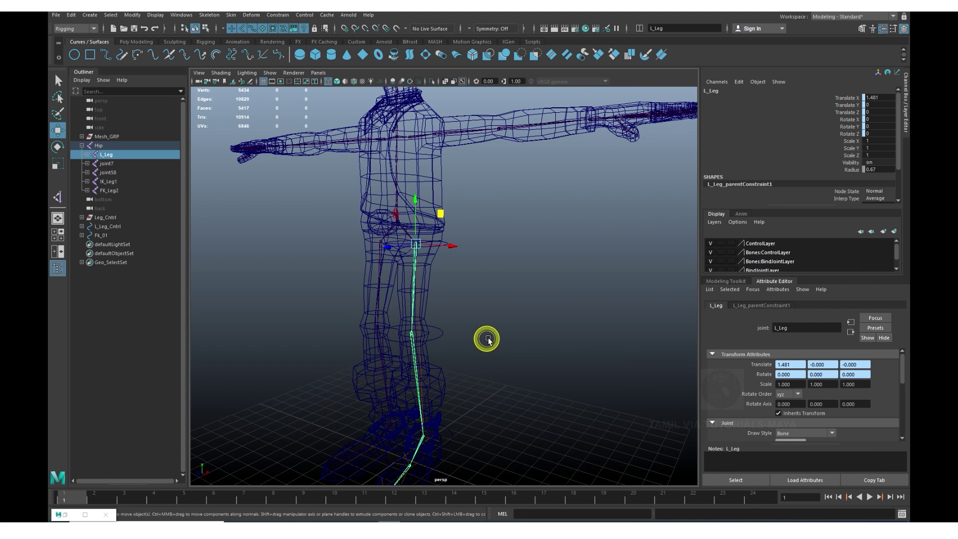
left_click(537, 298)
left_click(442, 188)
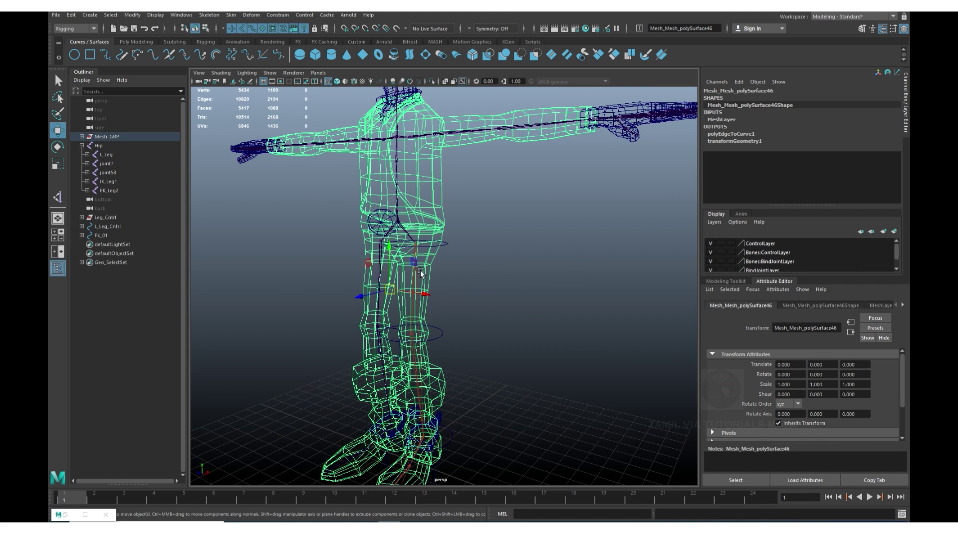
left_click(113, 155)
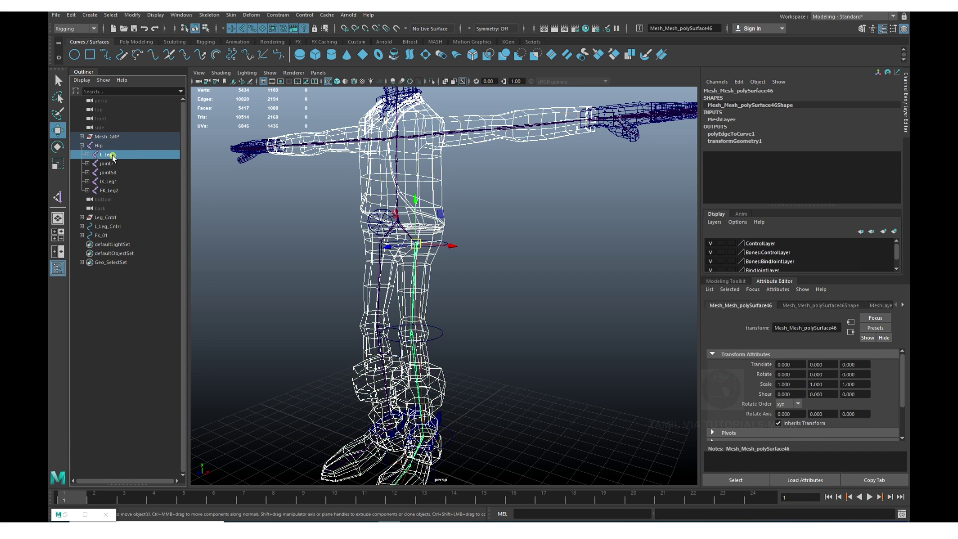
left_click(232, 15)
left_click(246, 35)
left_click(541, 317)
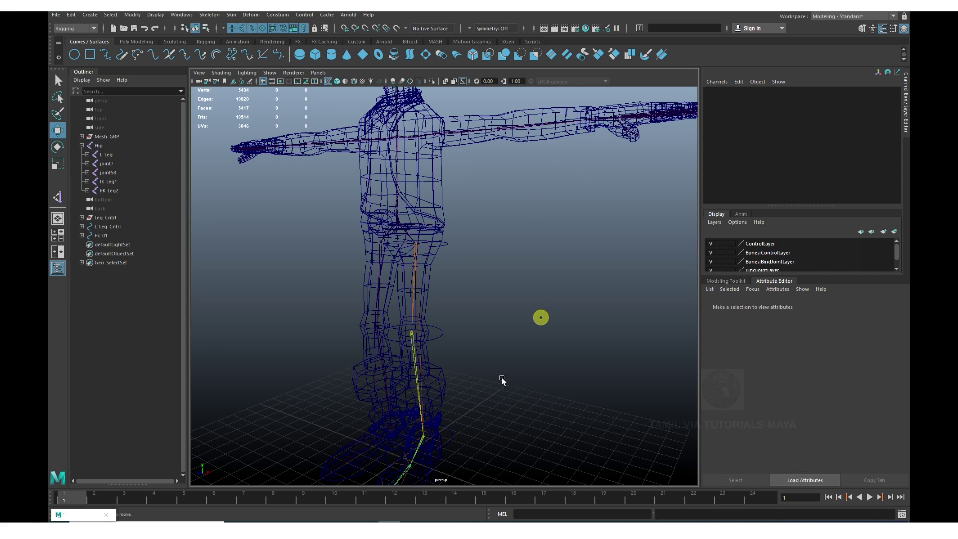
Move the NURBS circle up beside the left ankle and flatten it by scaling.
mouse_move(495, 390)
left_mouse_down("alt")
mouse_move(517, 364)
mouse_move(504, 360)
left_mouse_up("alt")
key("5")
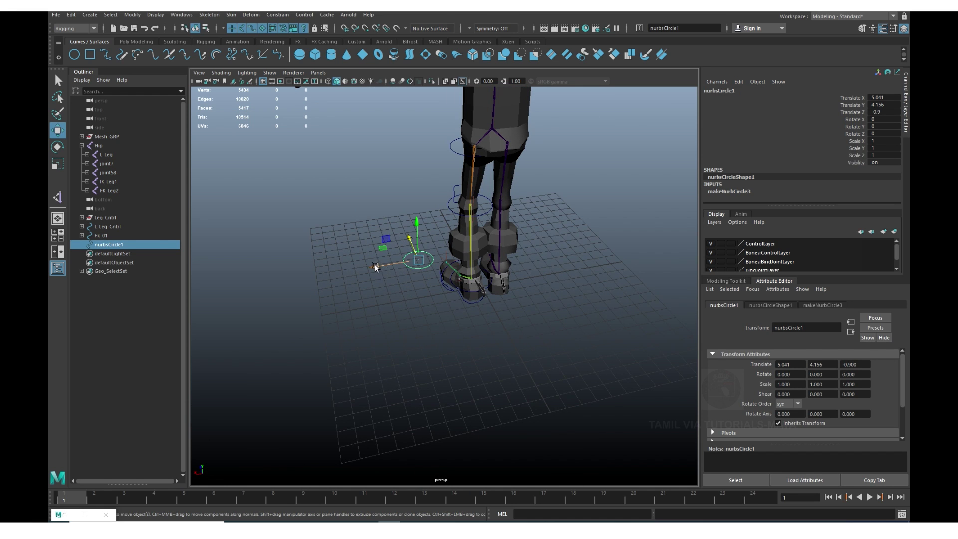
mouse_move(376, 265)
left_mouse_down()
mouse_move(425, 264)
mouse_move(488, 327)
mouse_move(459, 308)
left_mouse_up()
scroll(458, 342, "up", 5)
mouse_move(485, 272)
left_mouse_down()
mouse_move(485, 239)
mouse_move(531, 300)
left_mouse_up()
key("r")
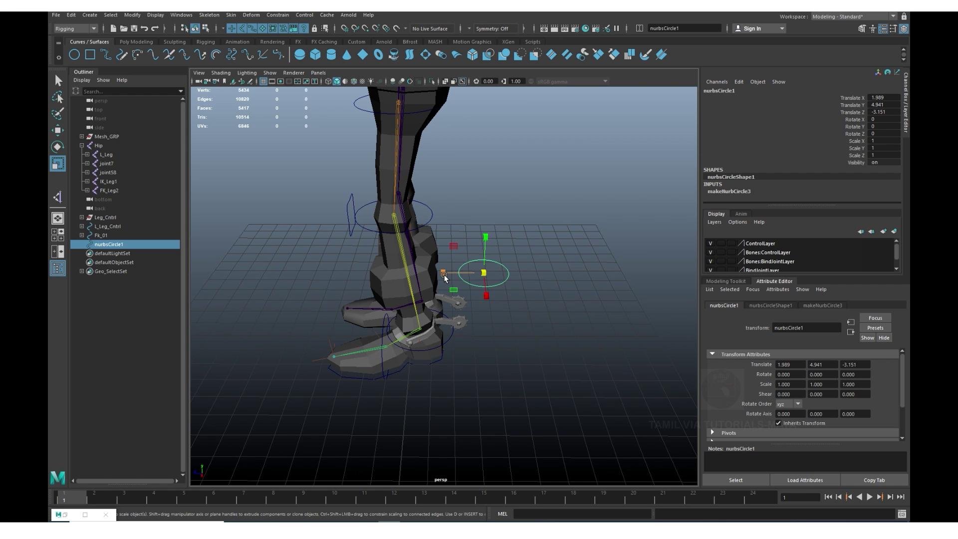
mouse_move(443, 272)
left_mouse_down()
mouse_move(476, 272)
mouse_move(499, 302)
mouse_move(501, 291)
mouse_move(483, 280)
mouse_move(531, 297)
left_mouse_up()
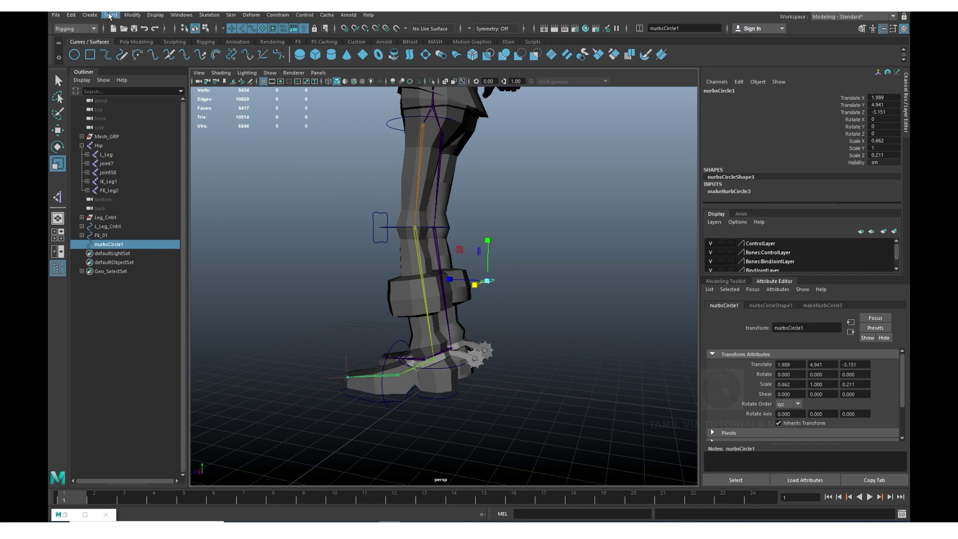
Freeze the circle's transformations and rename it IK_FK_Switch.
left_click(132, 15)
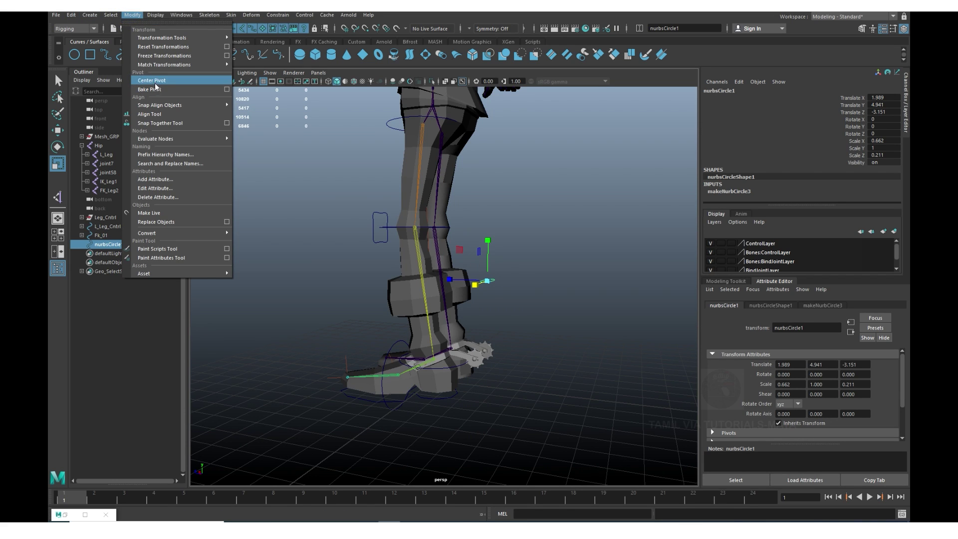
left_click(164, 55)
mouse_move(449, 300)
left_mouse_down("alt")
mouse_move(475, 318)
mouse_move(499, 309)
left_mouse_up("alt")
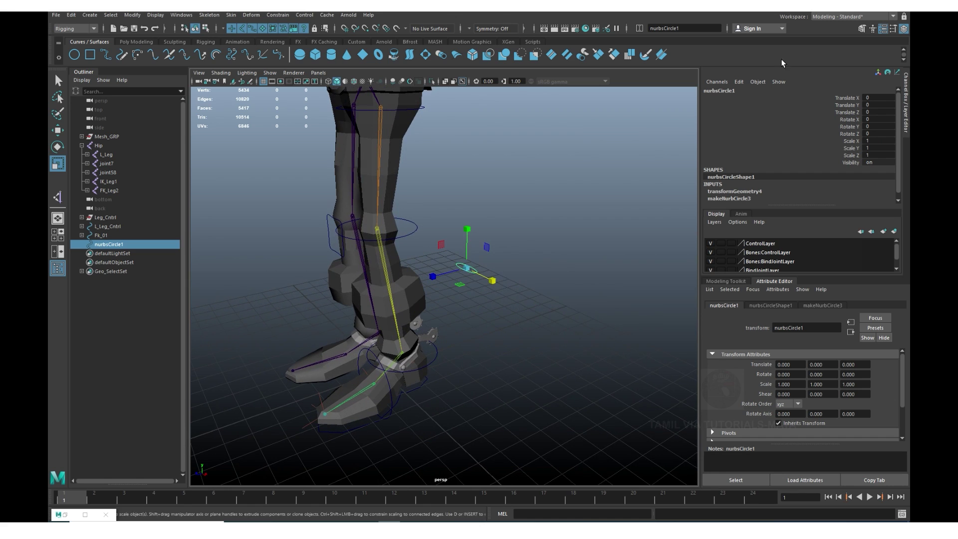
double_click(740, 92)
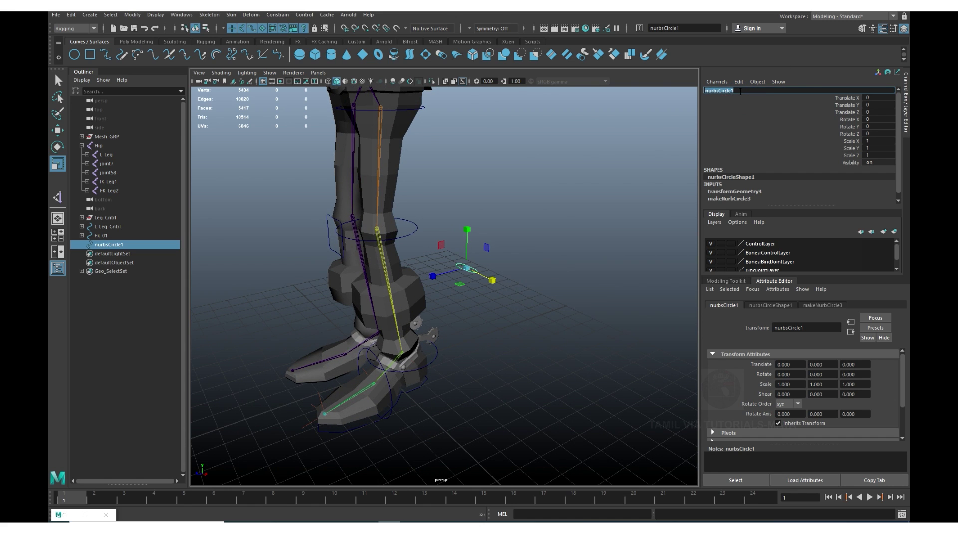
type("IK_FK_Switc")
type("h")
key("Return")
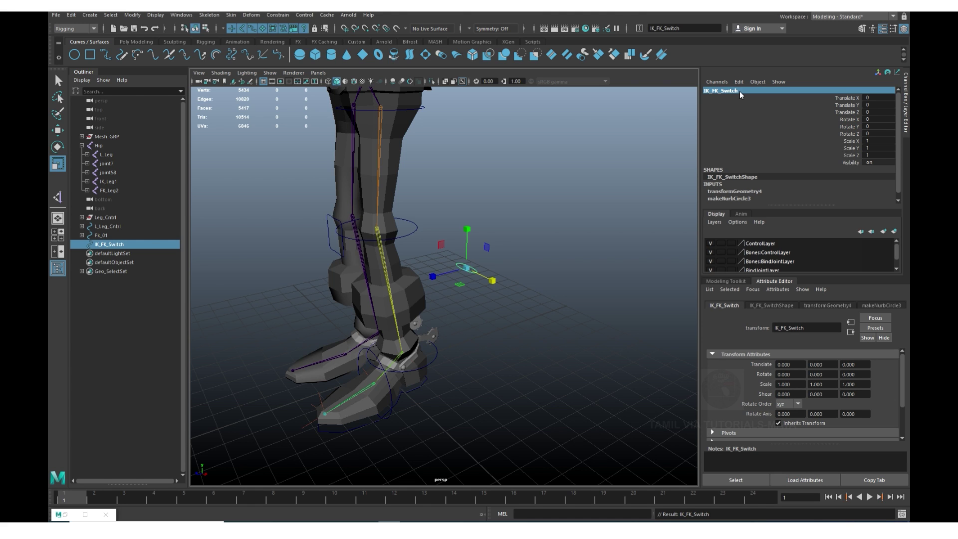
key("w")
mouse_move(487, 279)
left_mouse_down("alt")
mouse_move(504, 291)
mouse_move(475, 285)
mouse_move(557, 292)
mouse_move(522, 328)
mouse_move(468, 305)
mouse_move(489, 306)
left_mouse_up("alt")
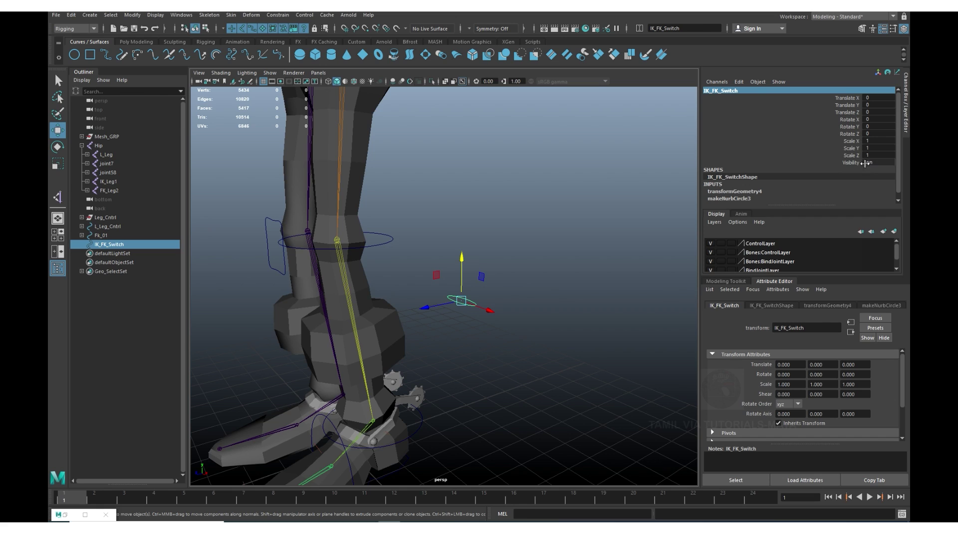
Start an enum attribute named IK_Fk and rename its first entry to ON.
left_click(738, 81)
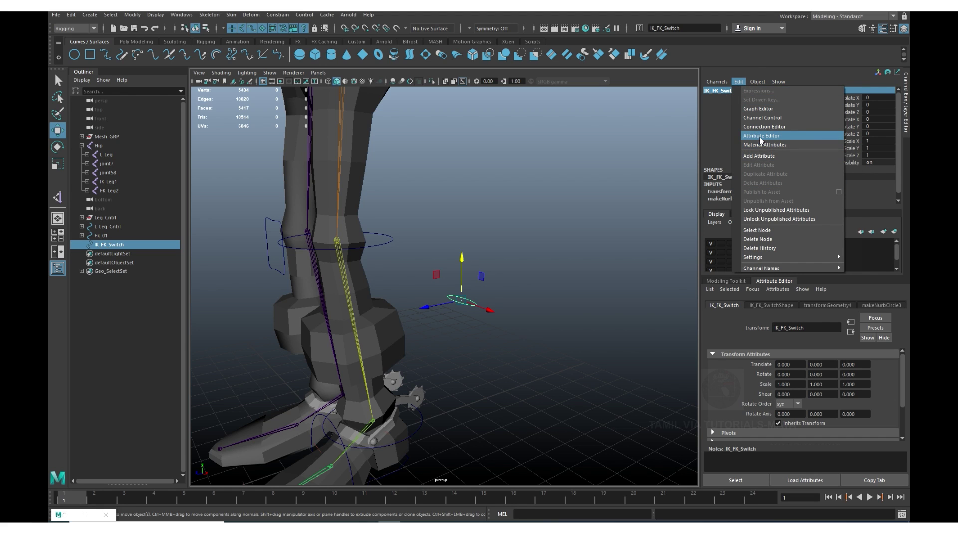
left_click(758, 155)
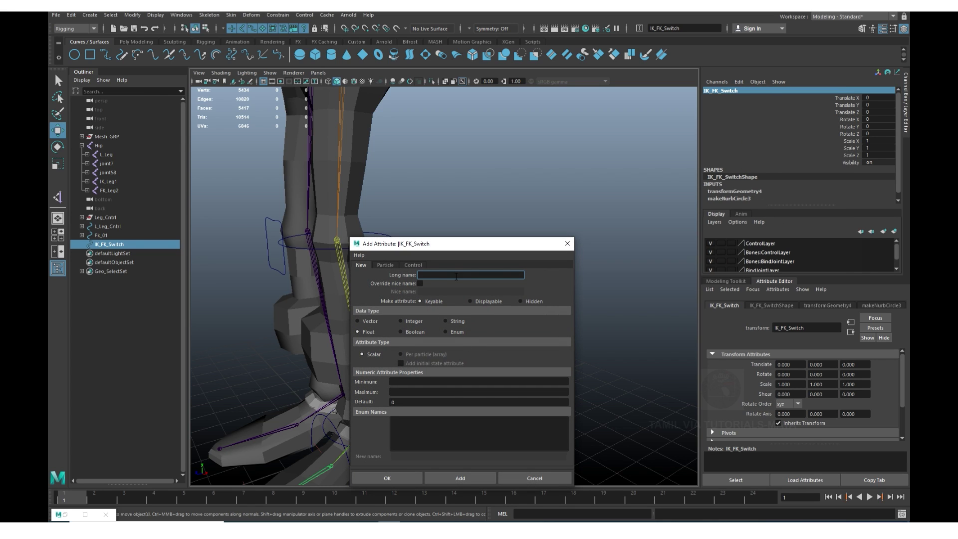
left_click(443, 277)
type("IK_Fk")
left_click(448, 333)
left_click(401, 422)
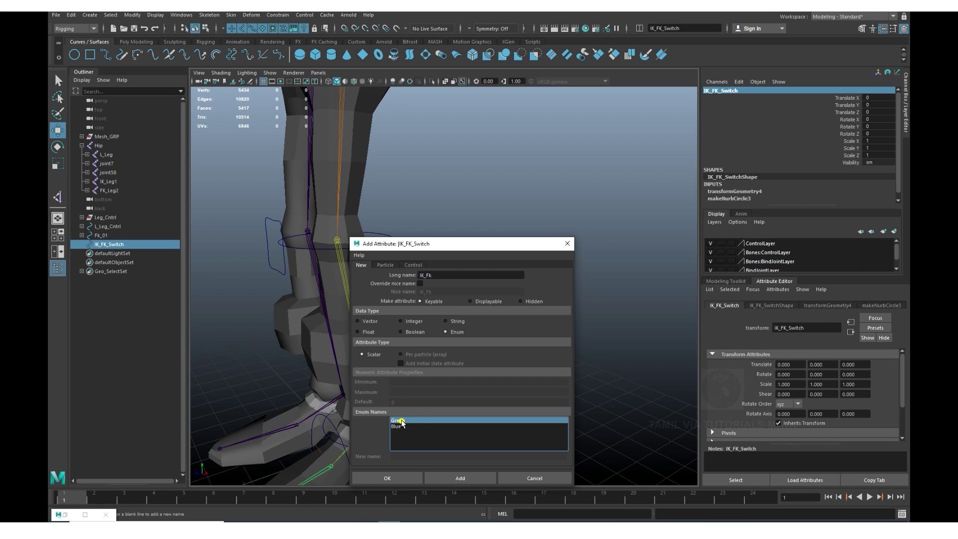
double_click(411, 457)
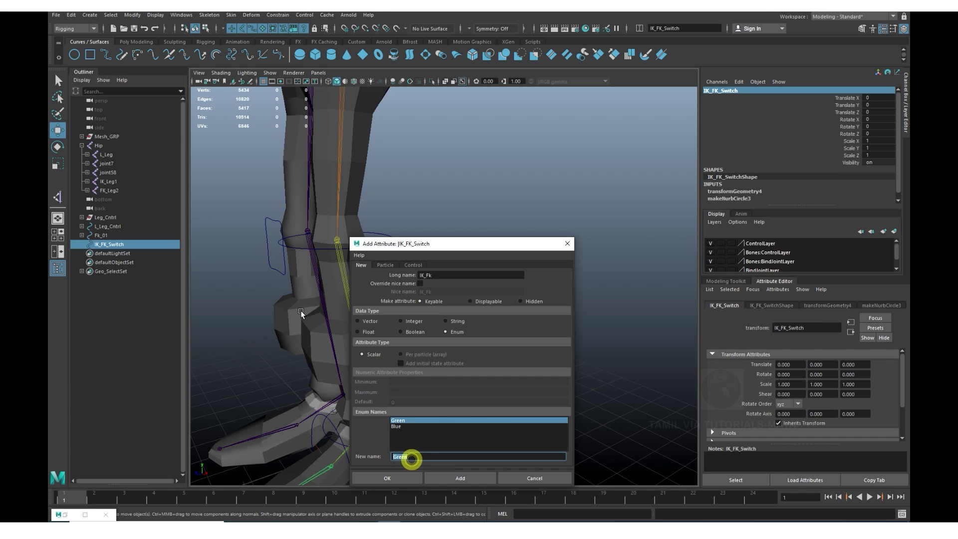
type("Ok")
left_click(399, 427)
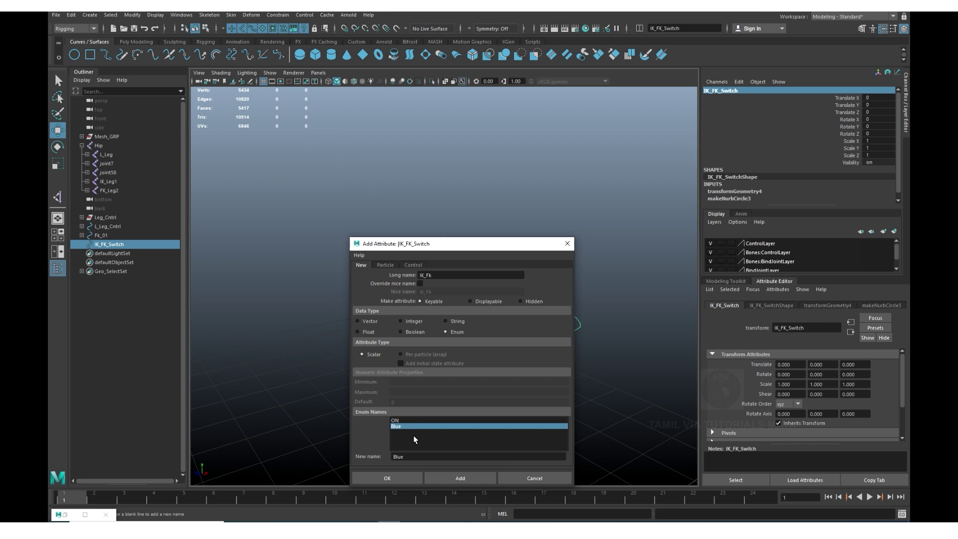
Rename the second entry to OFF, add the attribute, and set IK Fk to OFF.
left_click(404, 427)
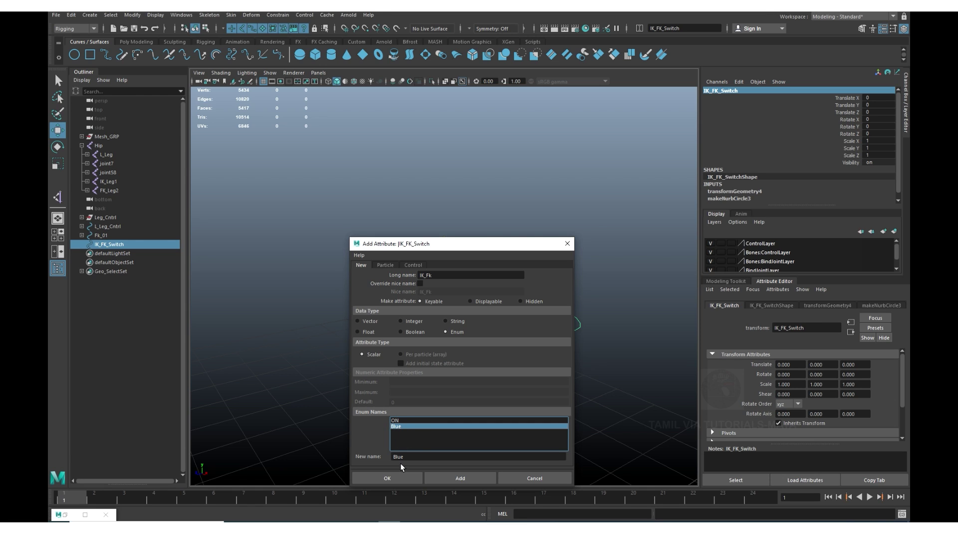
double_click(414, 457)
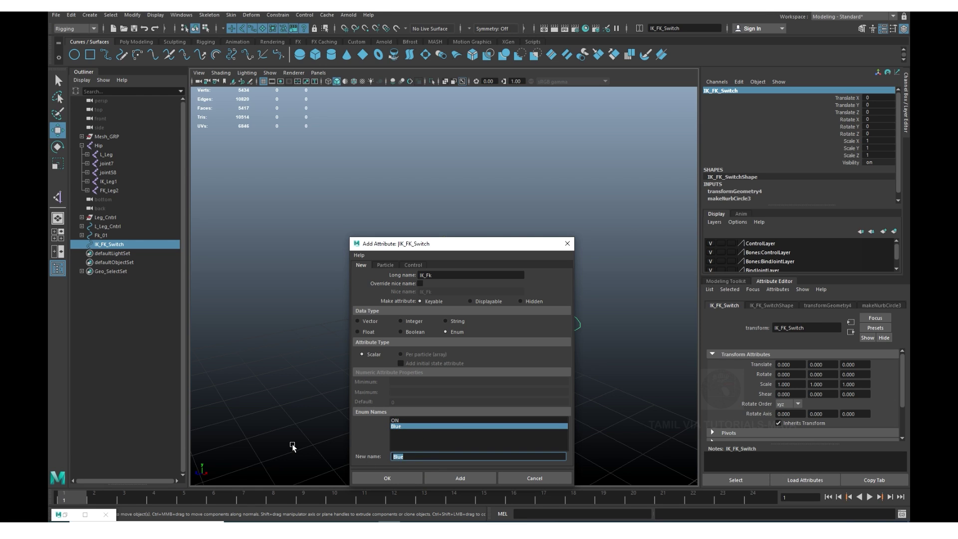
type("OFF")
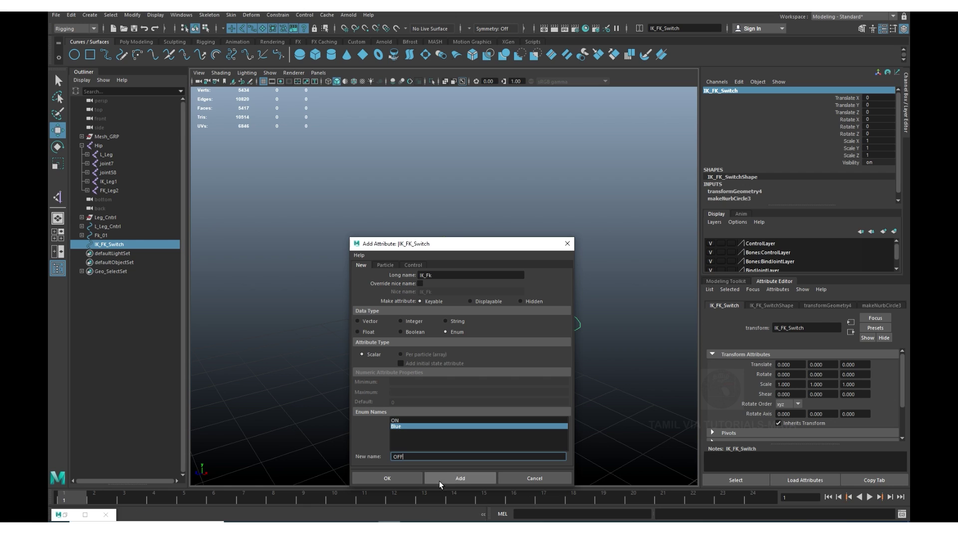
left_click(451, 478)
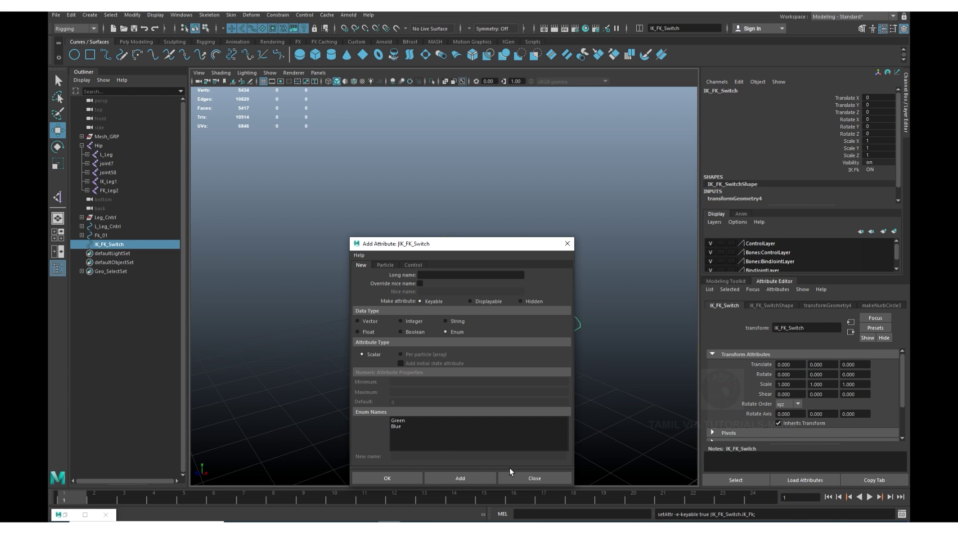
left_click(563, 479)
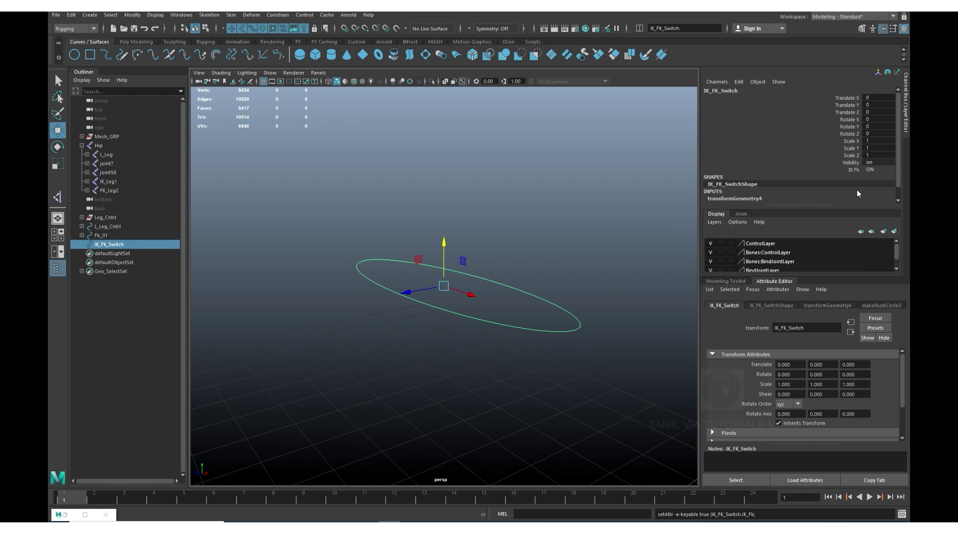
left_click(872, 169)
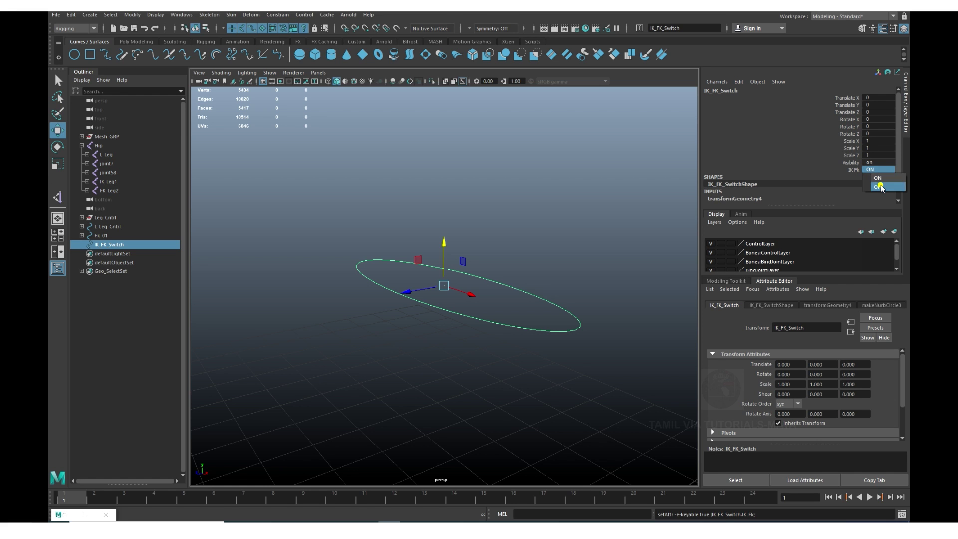
left_click(877, 169)
Select the IK_FK_Switch control and switch to the Animation menu set.
left_click(642, 360)
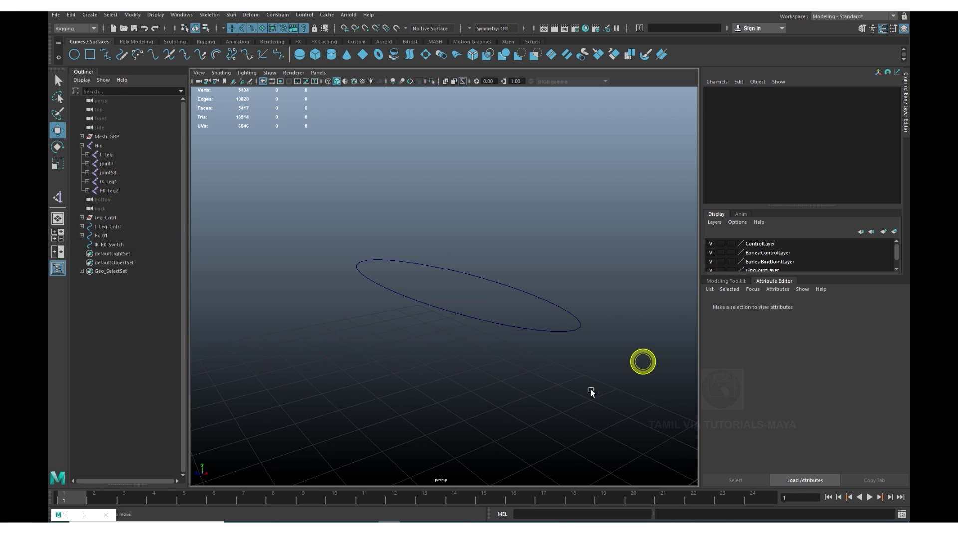
right_click_drag(590, 388, 417, 357, "alt")
mouse_move(417, 357)
left_mouse_down("alt")
mouse_move(466, 370)
mouse_move(348, 311)
mouse_move(423, 308)
left_mouse_up("alt")
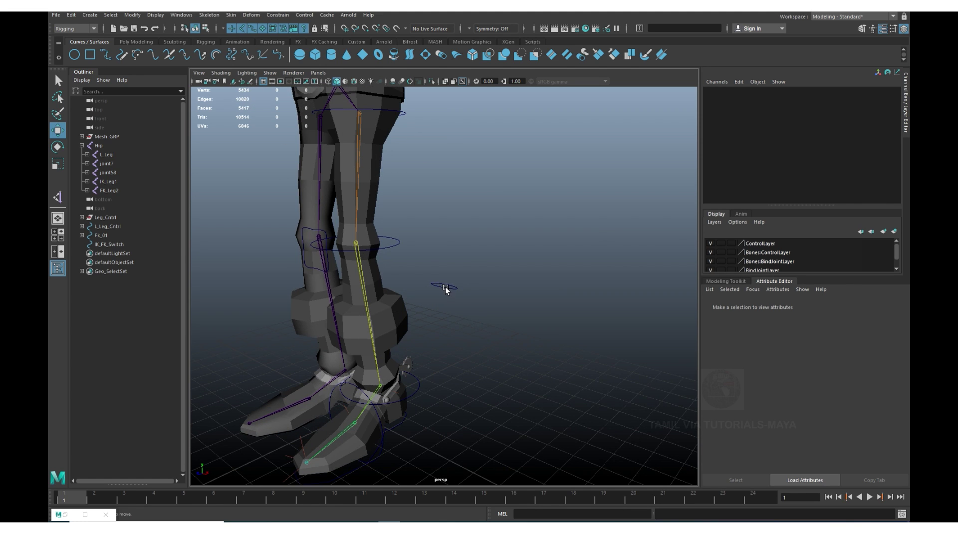
left_click(444, 289)
left_click(75, 28)
left_click(69, 55)
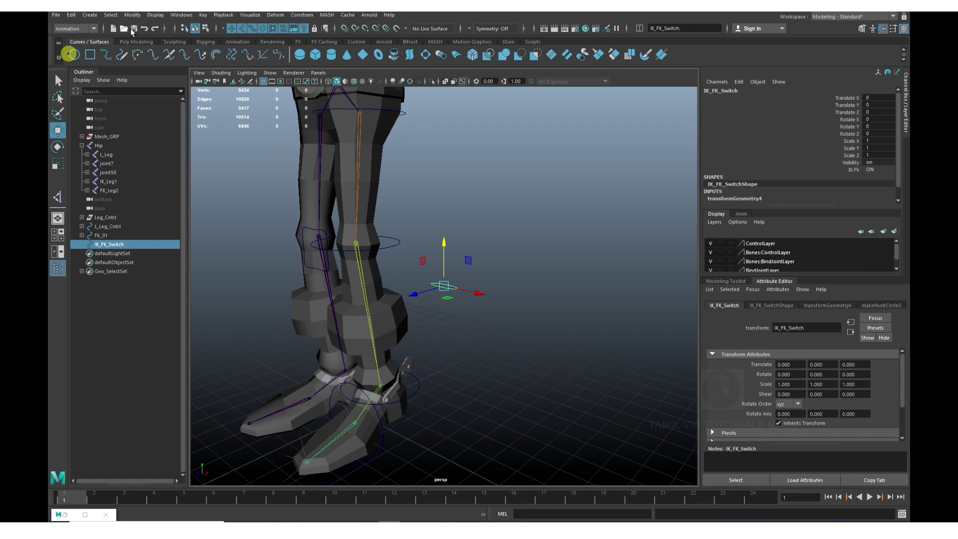
Open Set Driven Key and load IK_FK_Switch's IK Fk attribute as the driver.
left_click(203, 15)
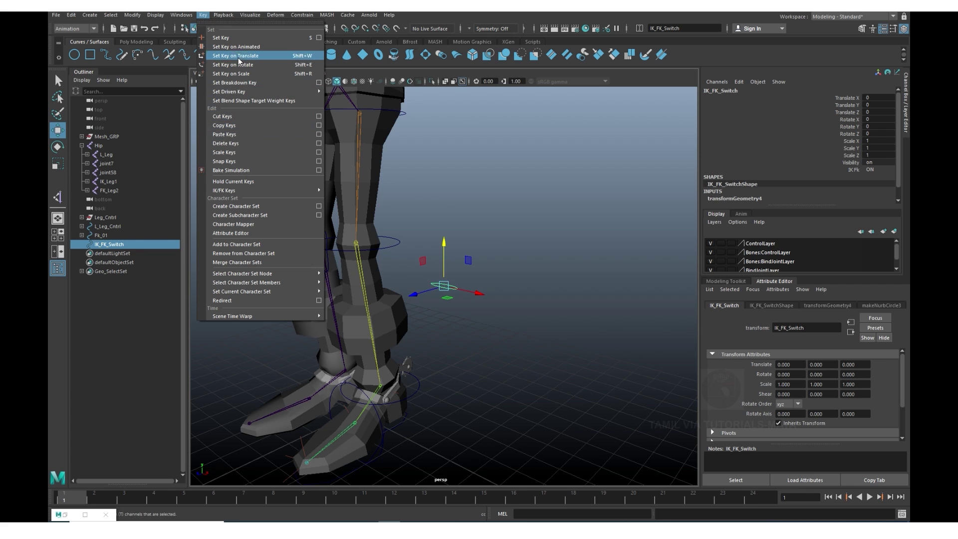
mouse_move(263, 91)
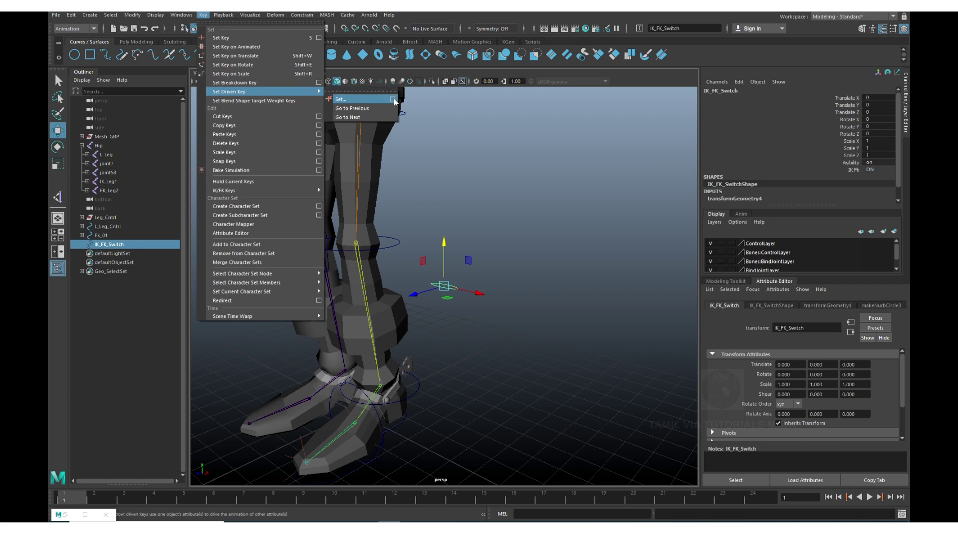
left_click(395, 101)
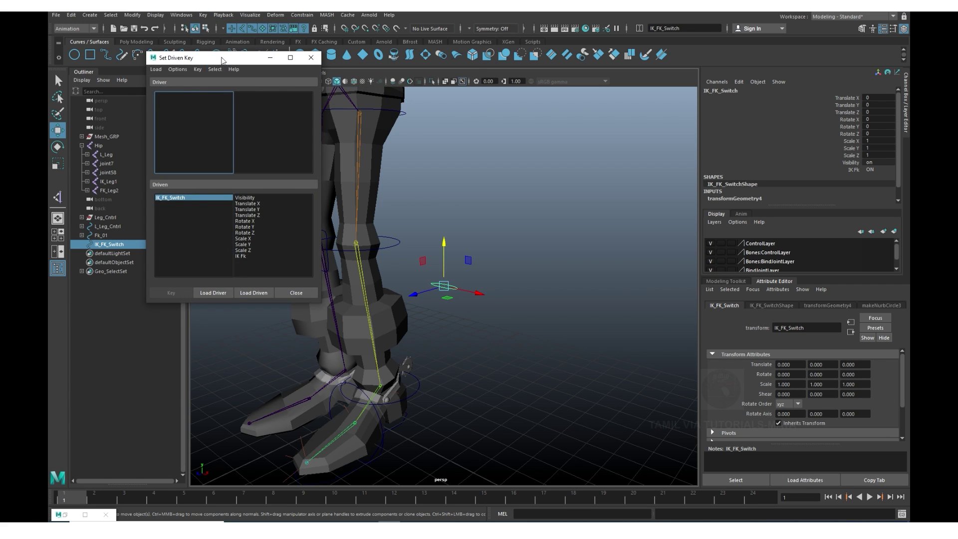
left_click_drag(230, 54, 597, 22)
left_click(578, 251)
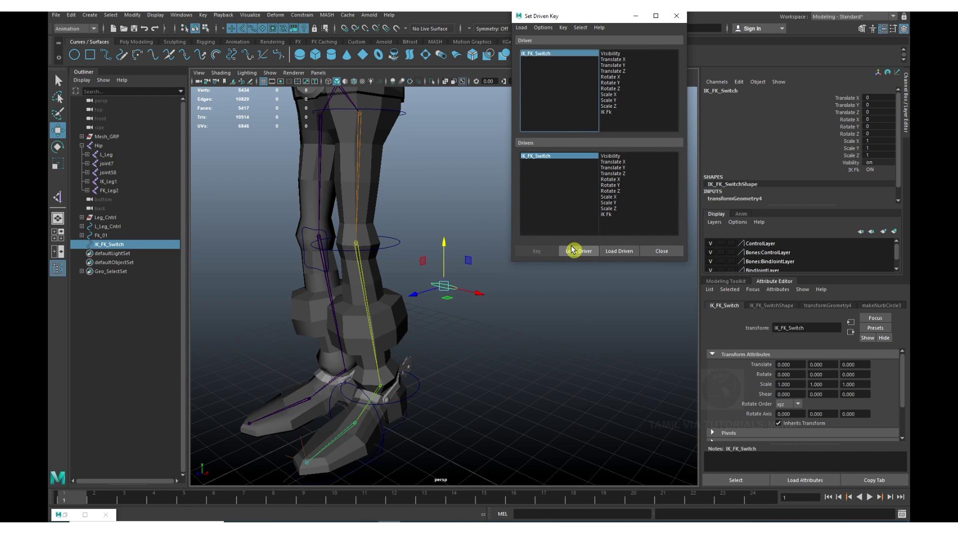
left_click(606, 112)
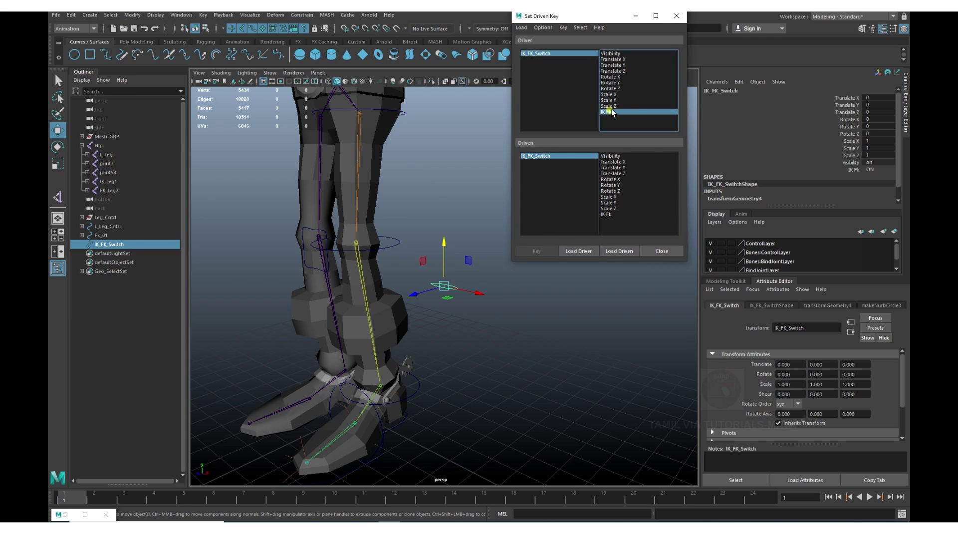
left_click(854, 170)
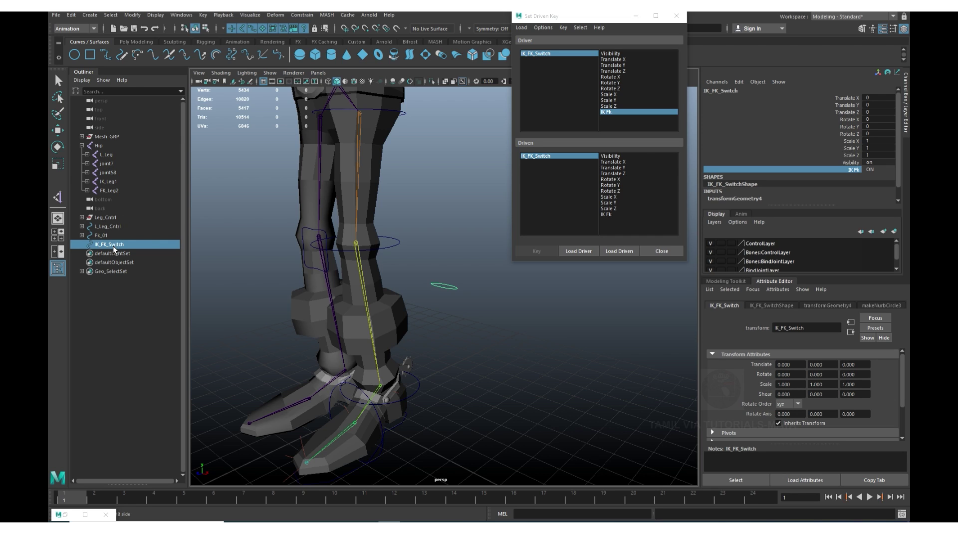
Load Leg_Cntrl, L_Leg_Cntrl and IK_Leg1 as driven objects with Visibility as the driven attribute.
left_click_drag(118, 218, 118, 225)
key("w")
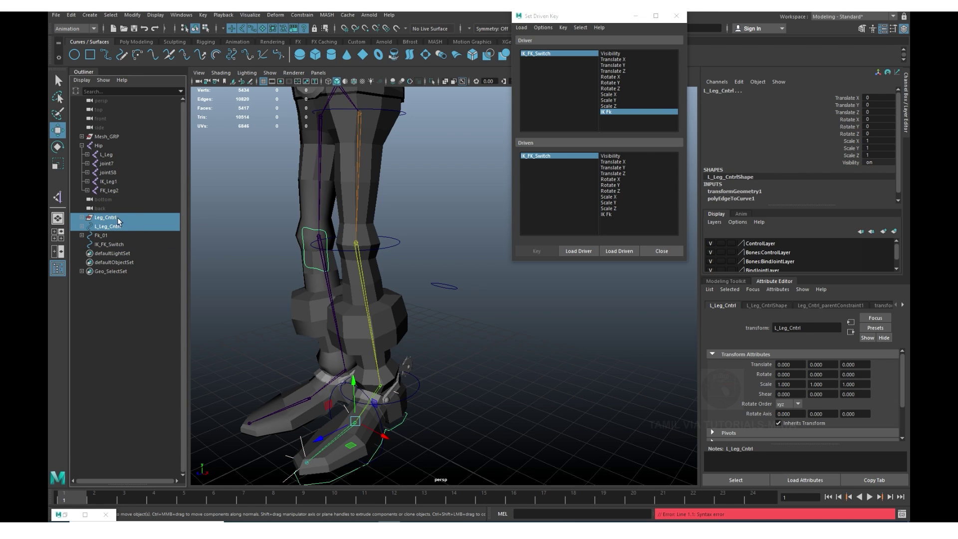
left_click(109, 182, "ctrl")
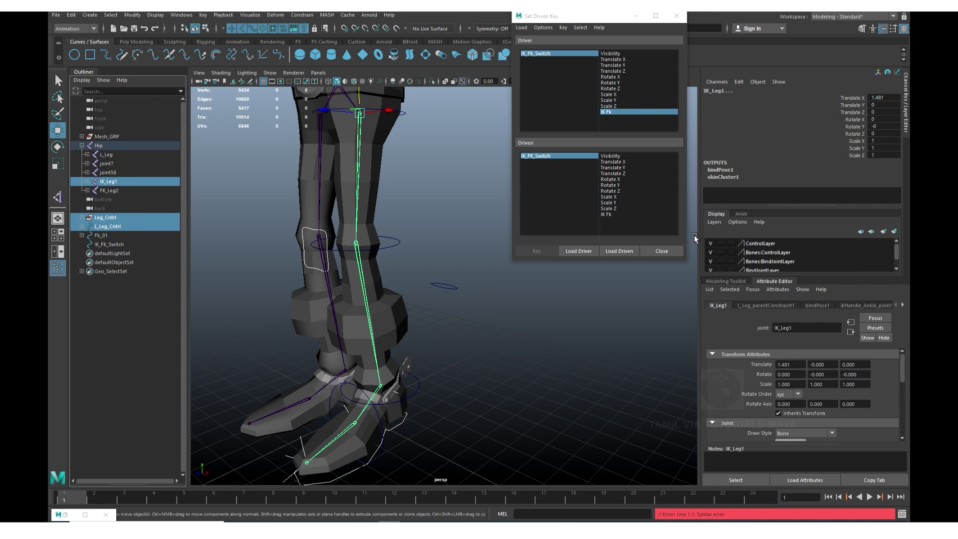
left_click(622, 252)
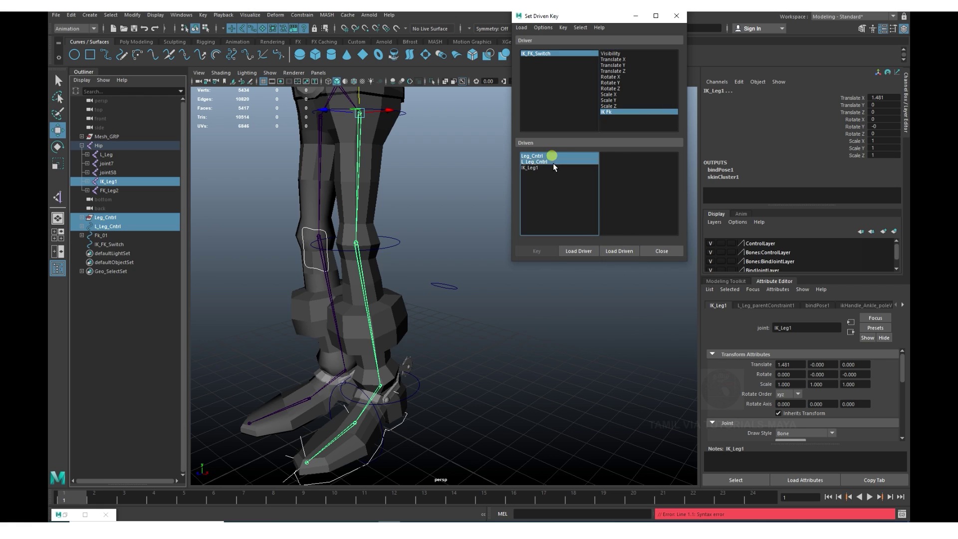
left_click_drag(552, 156, 555, 167)
left_click(611, 155)
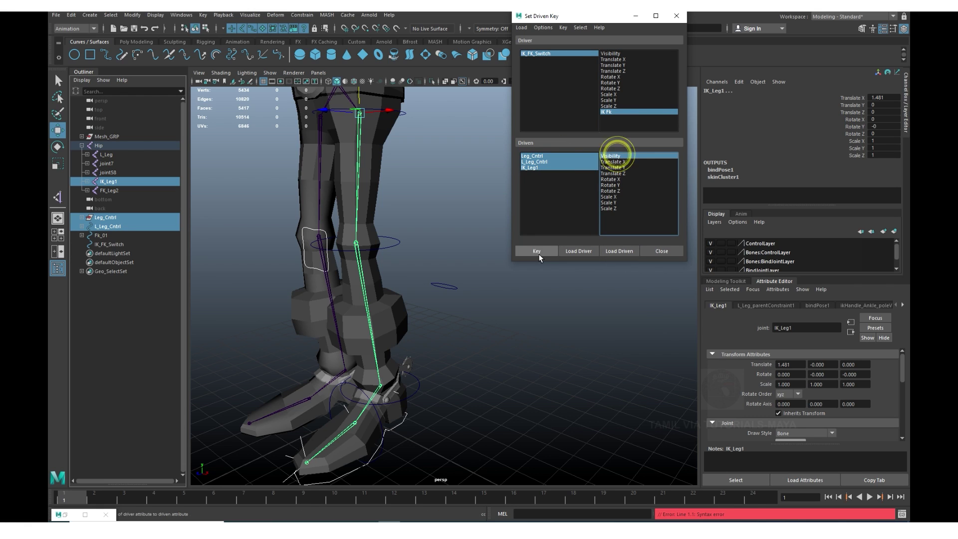
Key their Visibility against IK_FK_Switch's IK Fk attribute while it is ON.
left_click(536, 251)
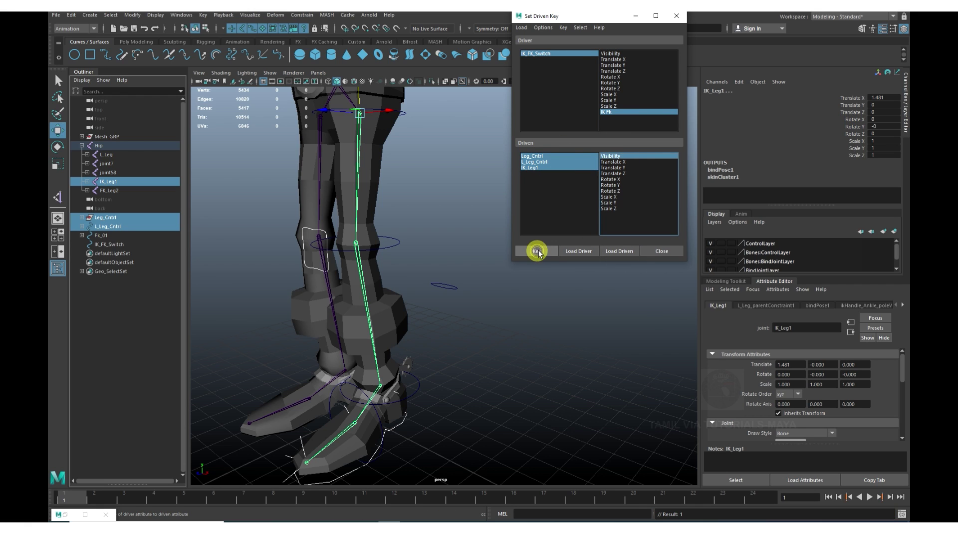
left_click(527, 54)
left_click(854, 169)
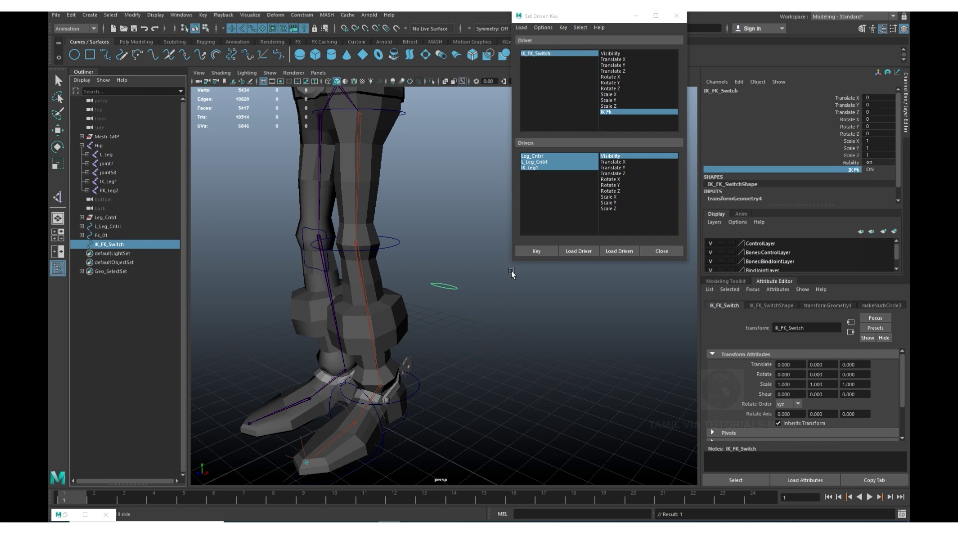
left_click(537, 251)
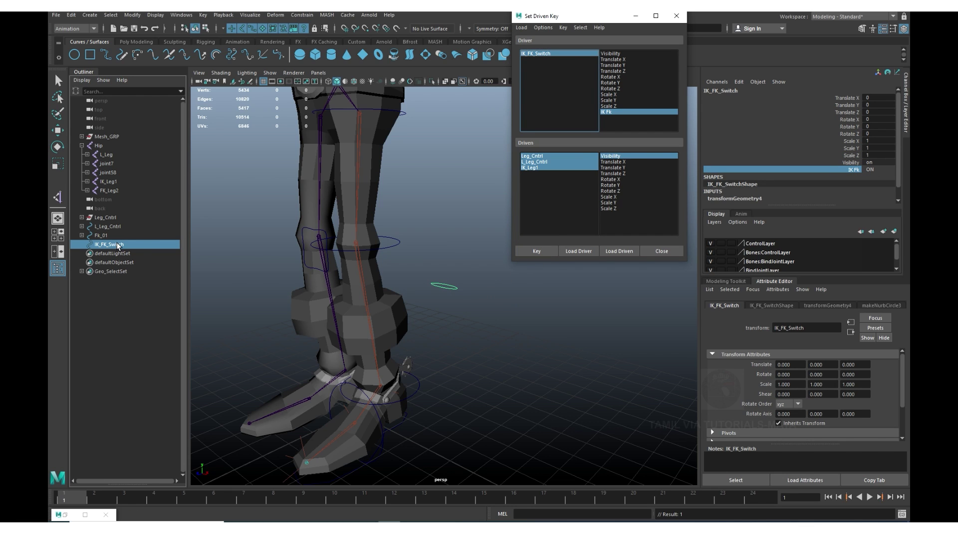
Load FK_Leg2 and Fk_01 as driven objects with Visibility as the driven attribute.
left_click(109, 190)
key("w")
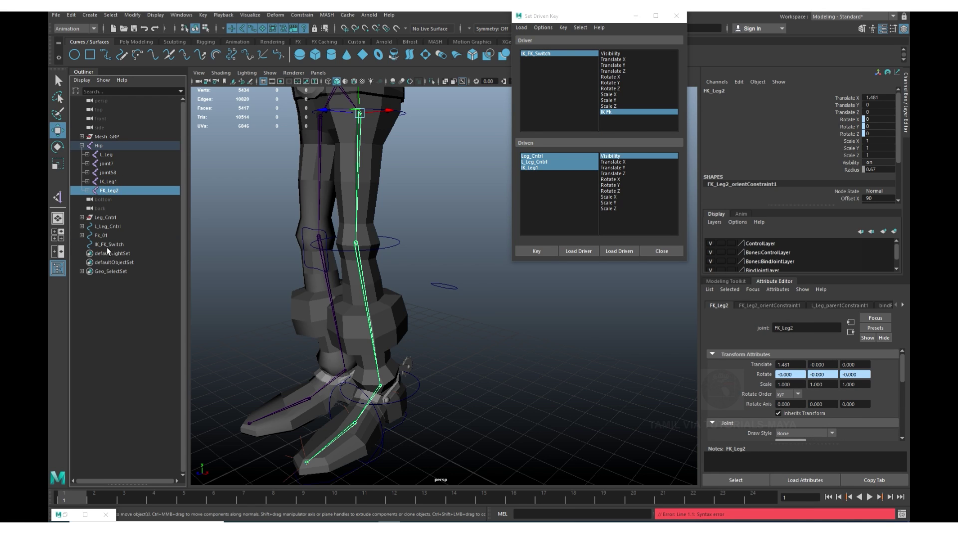
left_click(103, 236, "ctrl")
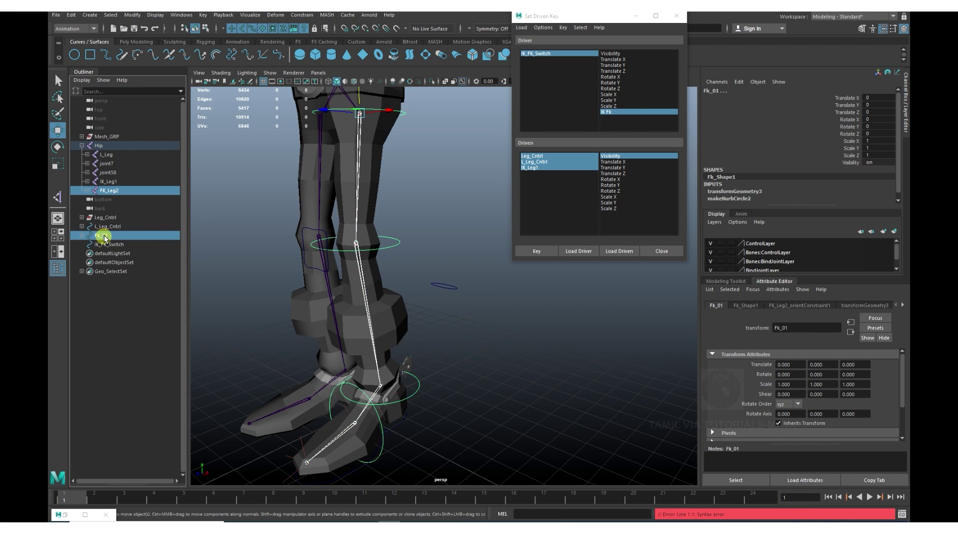
left_click(619, 251)
left_click_drag(545, 156, 544, 162)
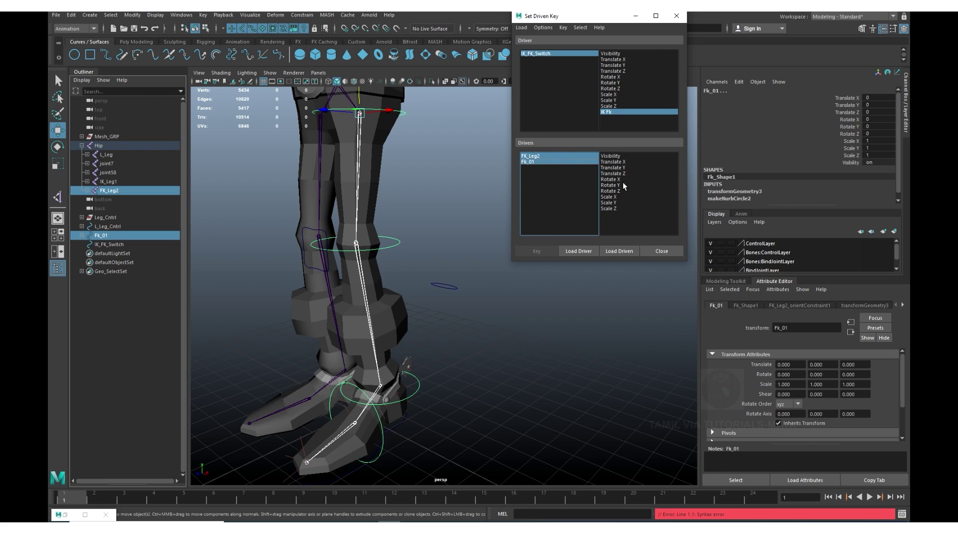
left_click(610, 157)
Set FK_Leg2 and Fk_01 Visibility to 0 and key it against IK Fk ON.
left_click(878, 162)
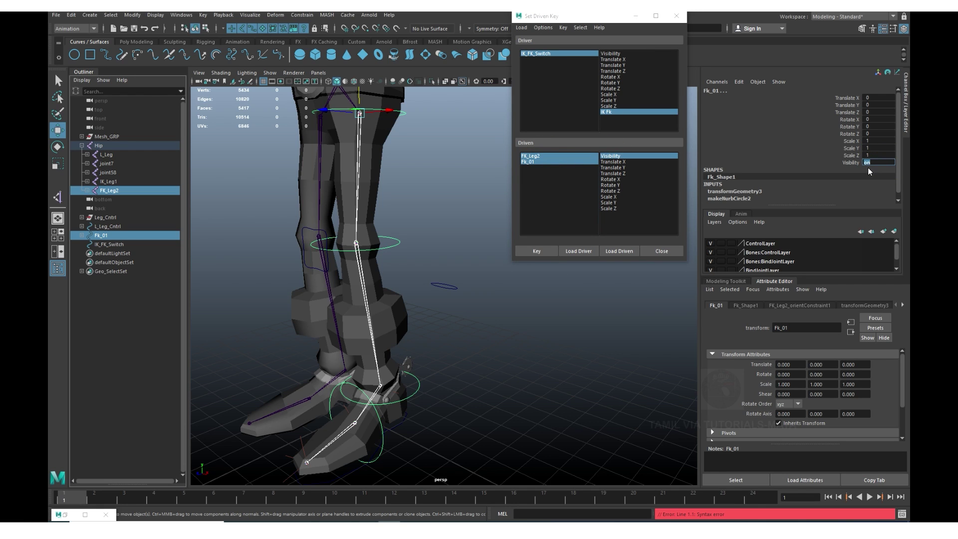
type("0")
key("Return")
left_click(850, 162)
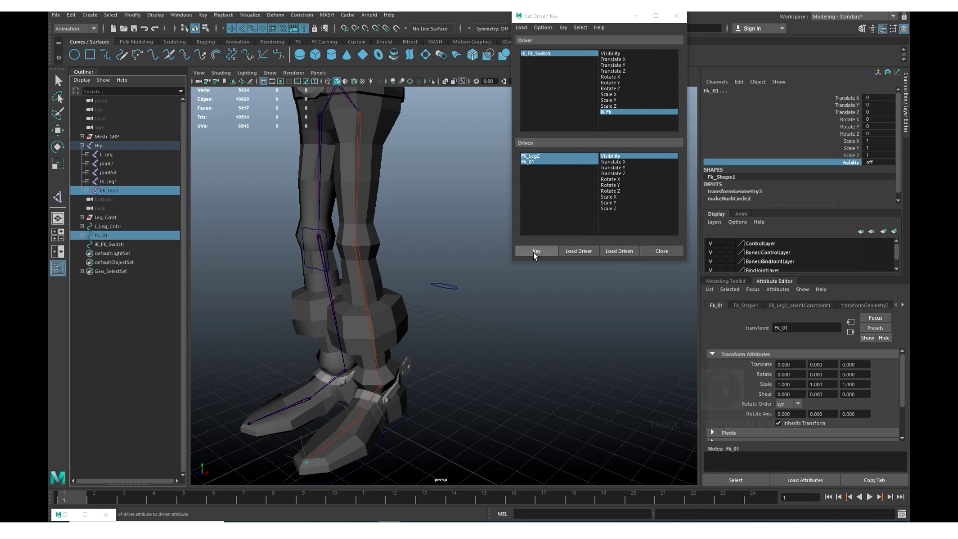
left_click(535, 251)
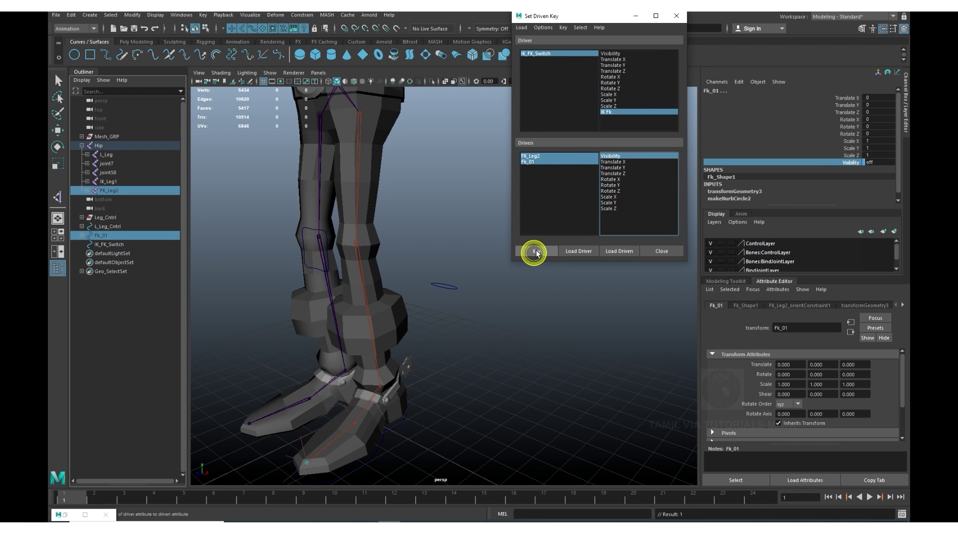
left_click(532, 53)
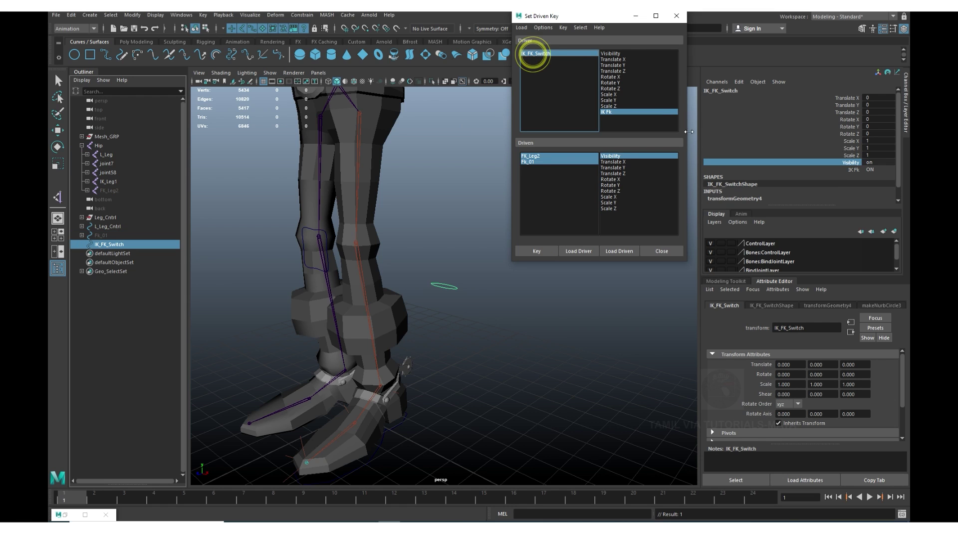
Switch IK_FK_Switch's IK Fk to OFF and set a driven key there.
left_click(857, 169)
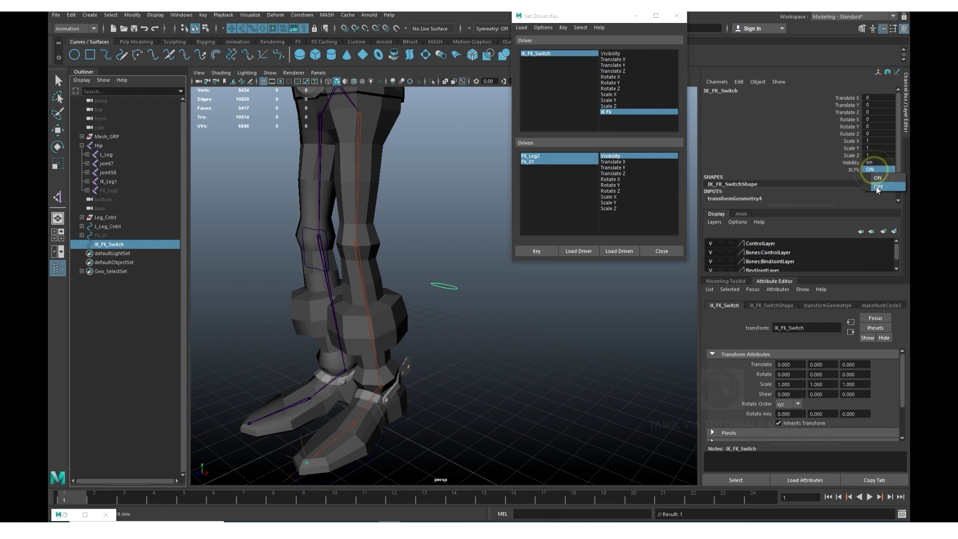
left_click(877, 187)
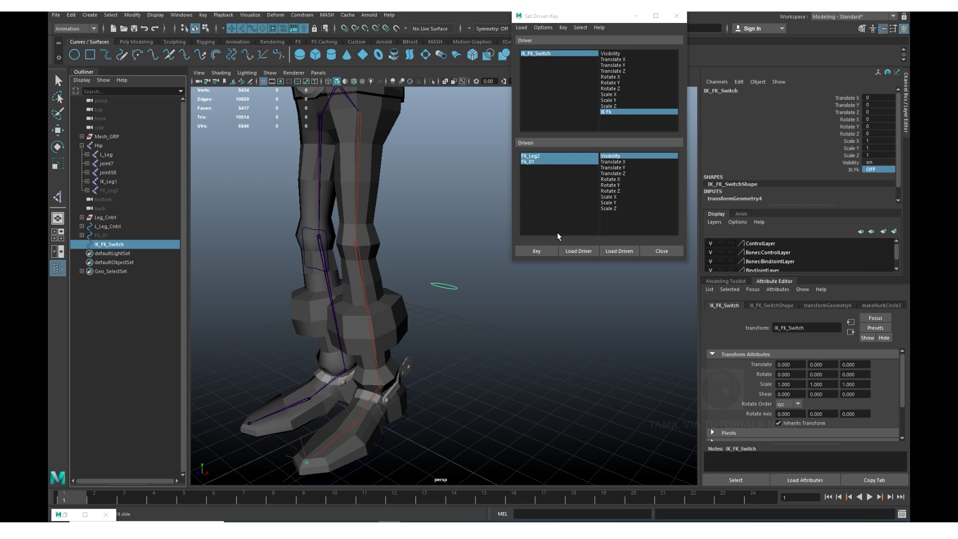
left_click(544, 251)
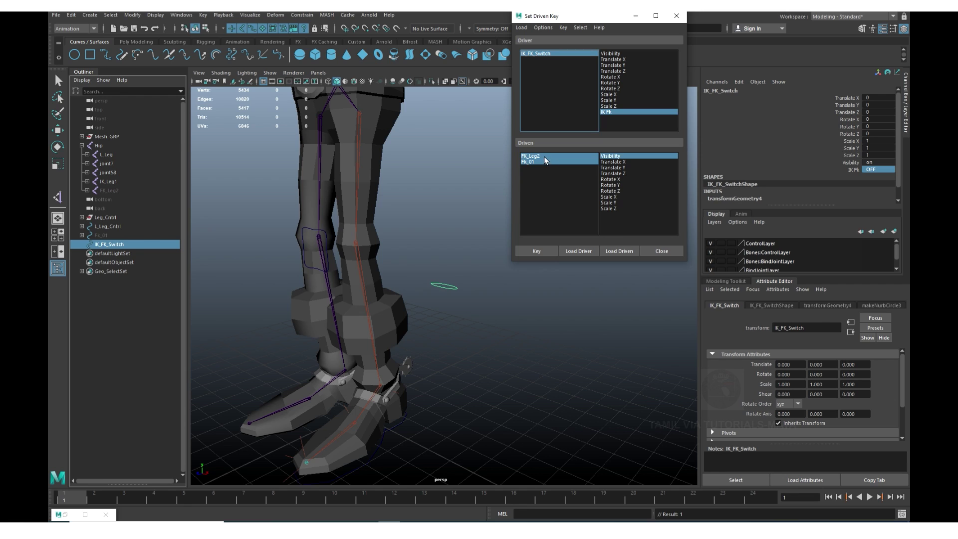
Set FK_Leg2 and Fk_01 Visibility to on and key it for IK Fk OFF.
left_click(610, 156)
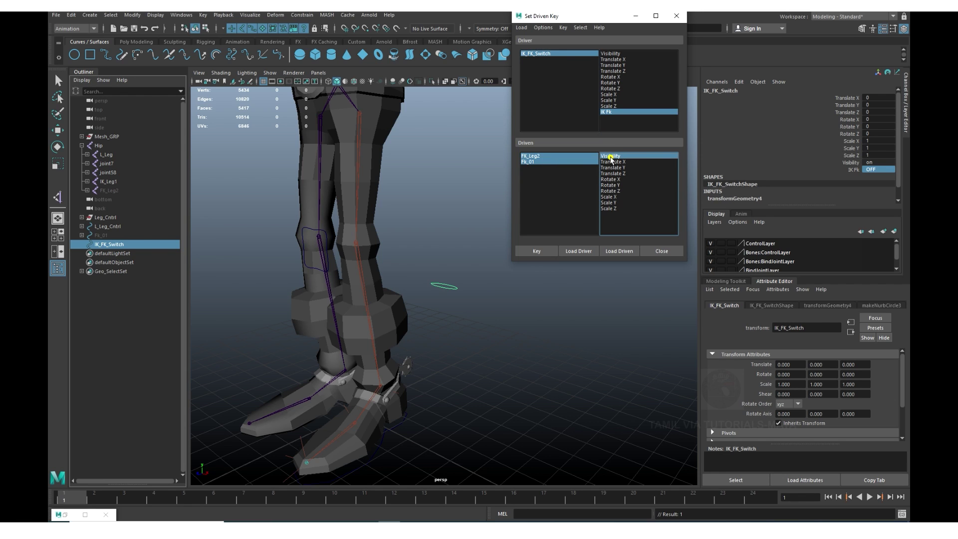
left_click(546, 158)
double_click(875, 162)
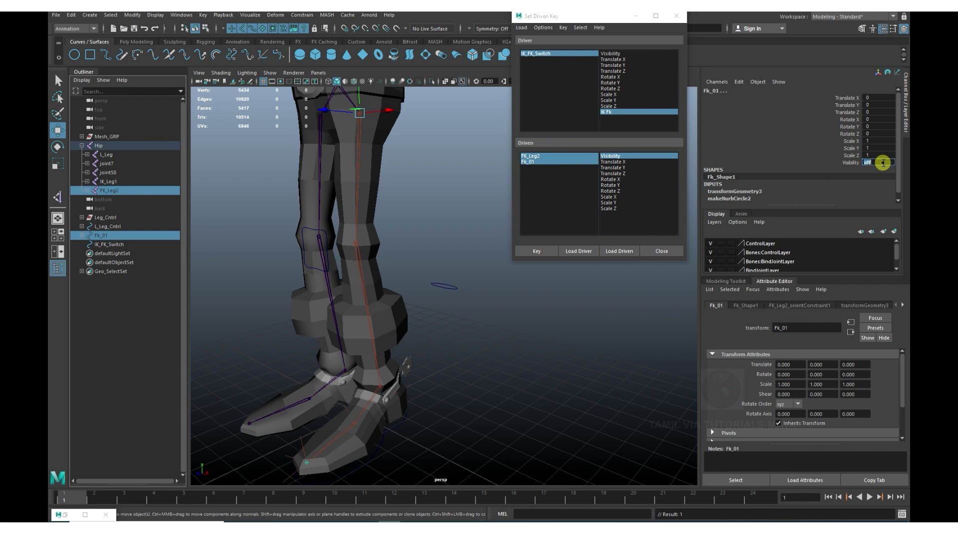
type("on")
key("Return")
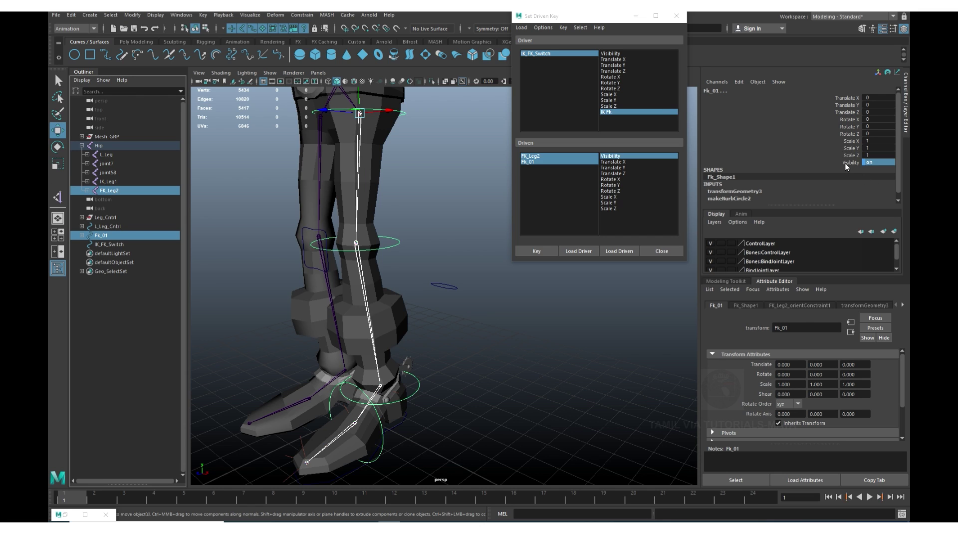
left_click(848, 162)
left_click(537, 250)
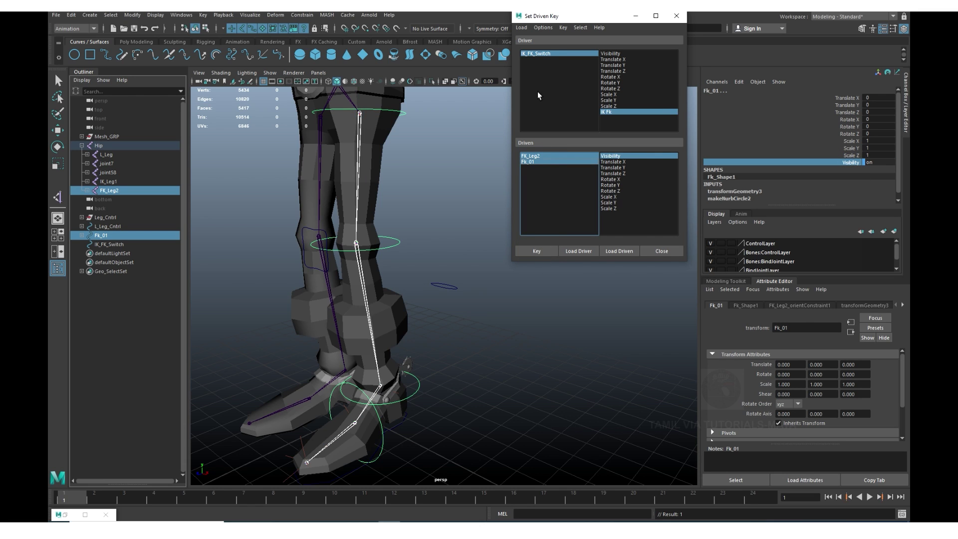
left_click(108, 244)
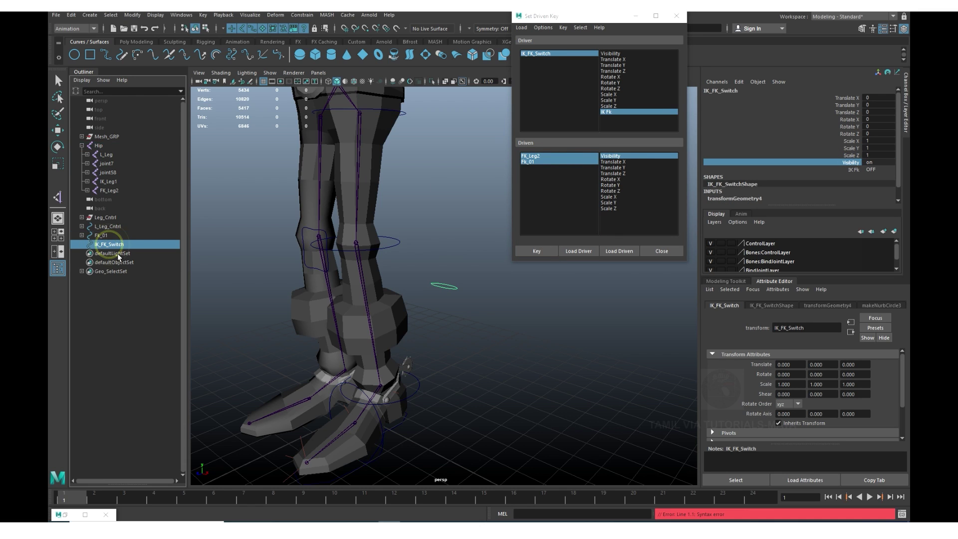
Load L_Leg_Cntrl, Leg_Cntrl and IK_Leg1 as driven objects with Visibility selected.
left_click(116, 227, "ctrl")
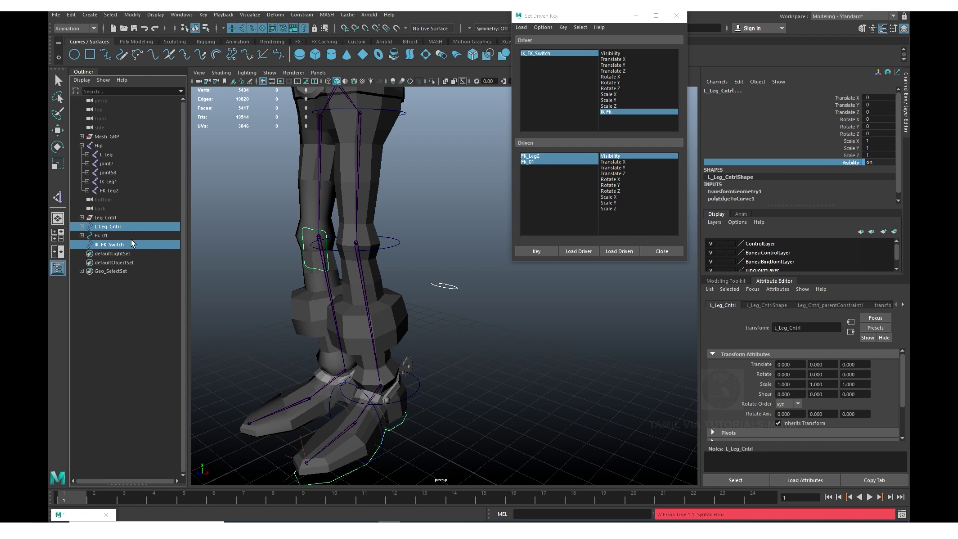
left_click(107, 235)
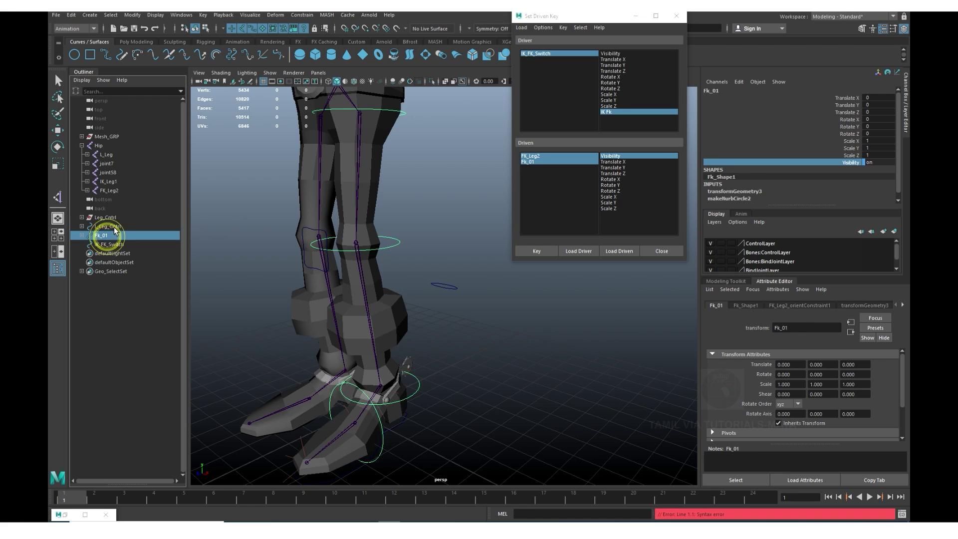
left_click(115, 218, "ctrl")
left_click(114, 182, "ctrl")
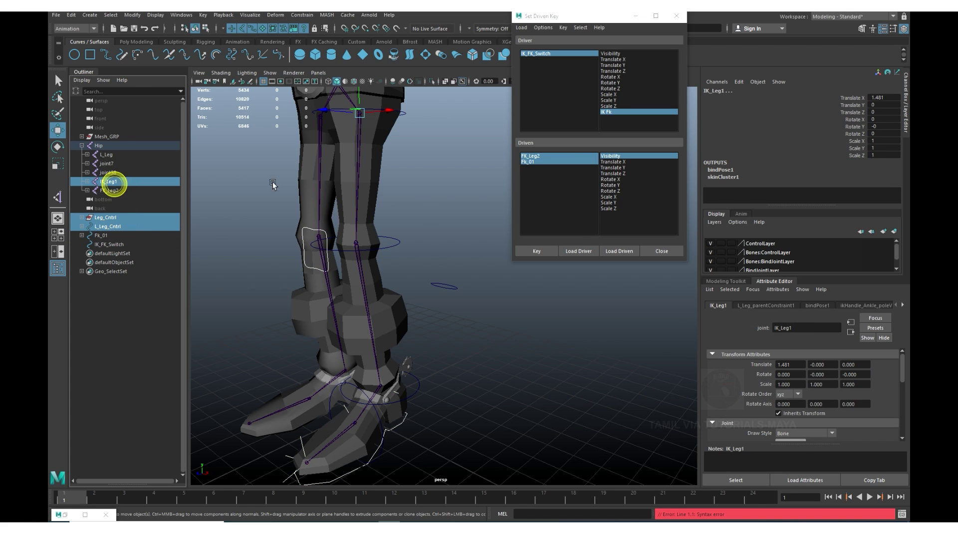
left_click(619, 251)
left_click_drag(554, 158, 552, 168)
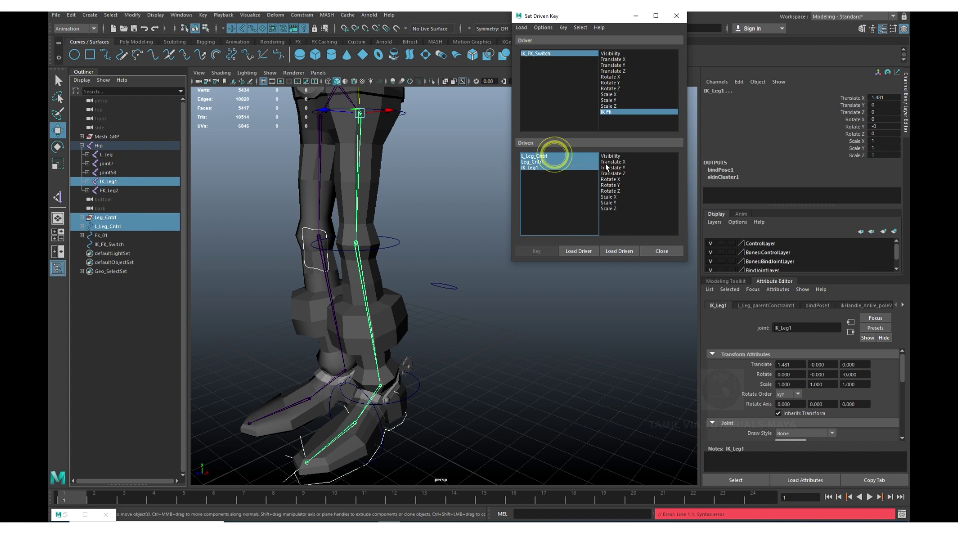
left_click(611, 156)
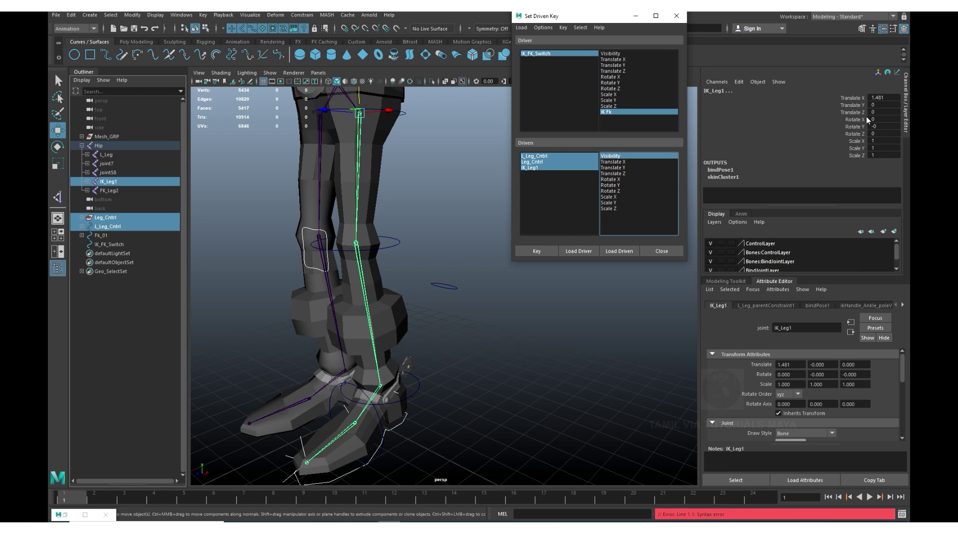
Set L_Leg_Cntrl's Visibility off and key it.
left_click(546, 155)
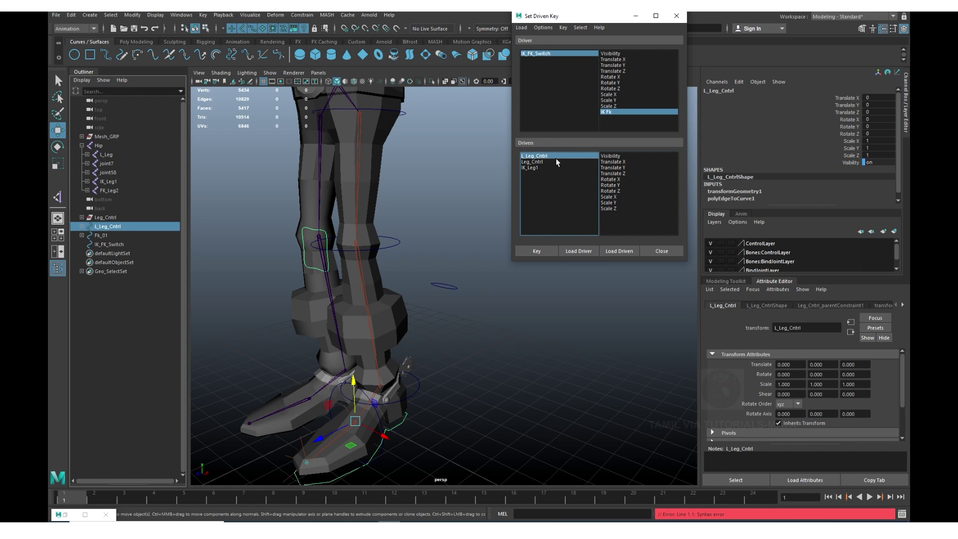
left_click_drag(549, 156, 558, 168)
left_click(548, 156)
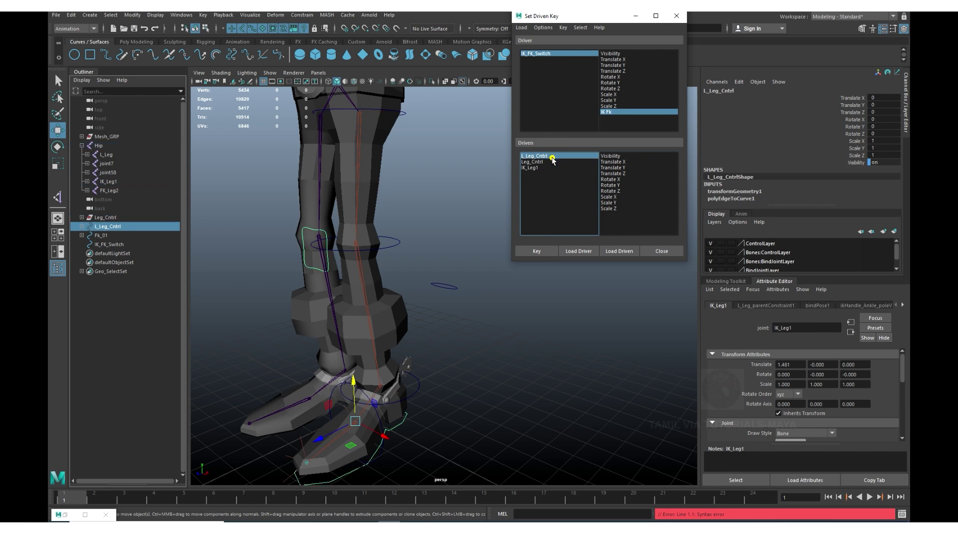
left_click(877, 163)
type("0")
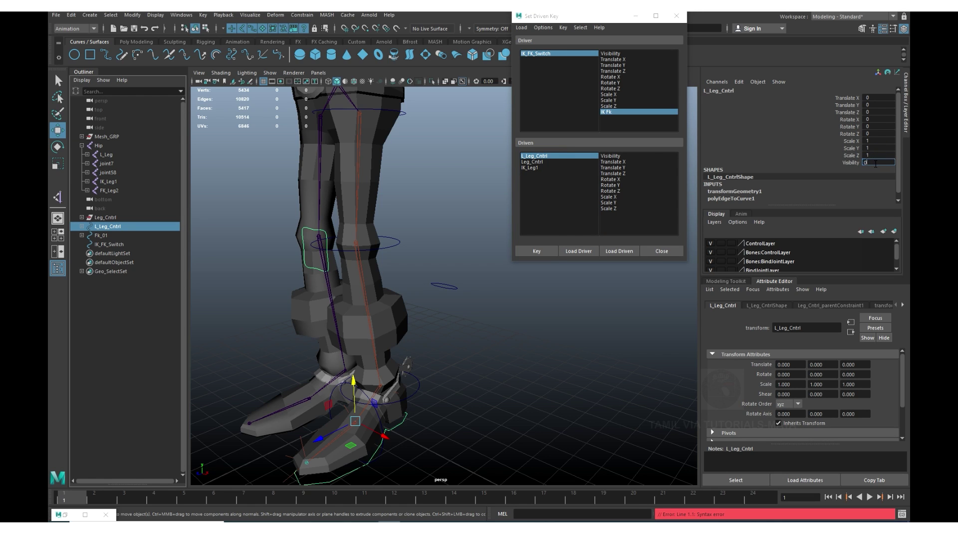
key("Return")
left_click(851, 163)
left_click(535, 252)
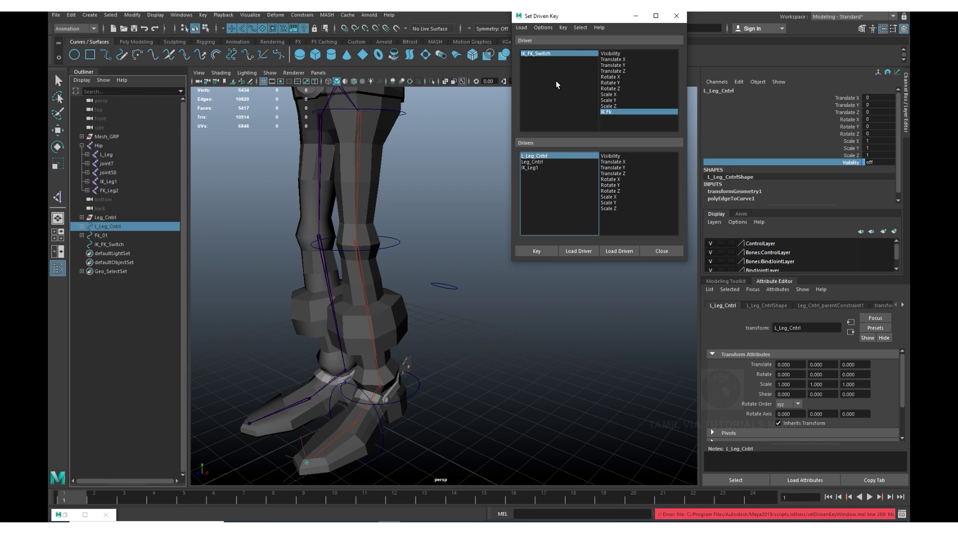
Confirm IK Fk is OFF and re-key L_Leg_Cntrl's Visibility against the switch.
left_click(536, 53)
left_click(609, 111)
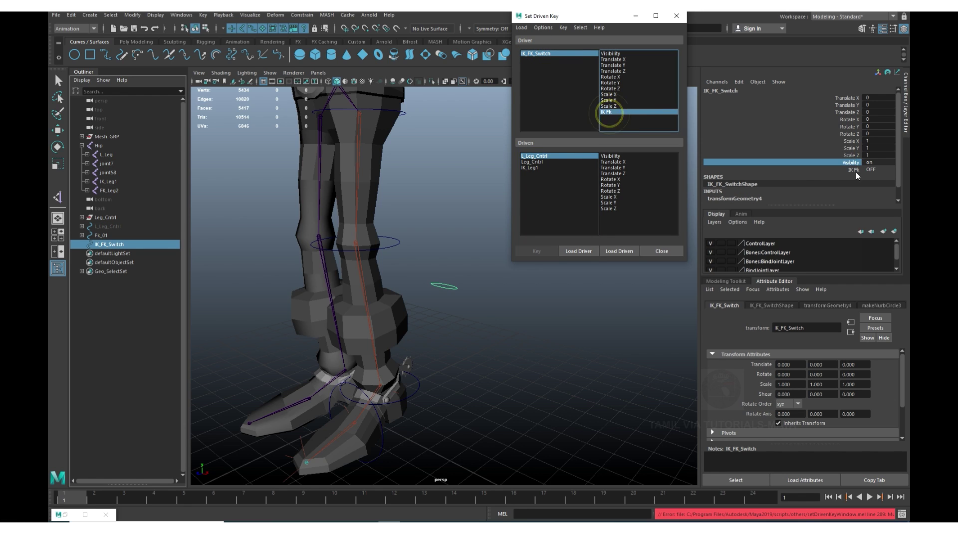
left_click(854, 170)
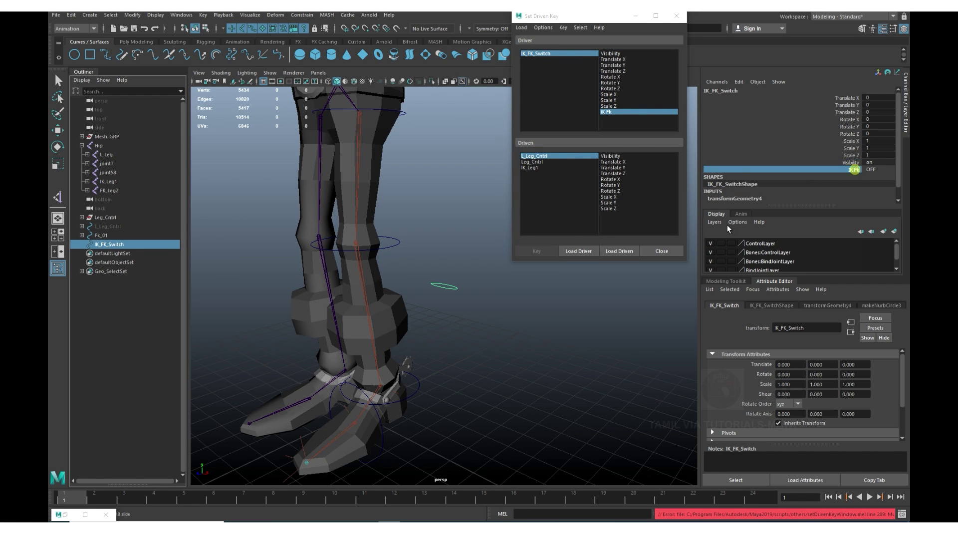
left_click(533, 159)
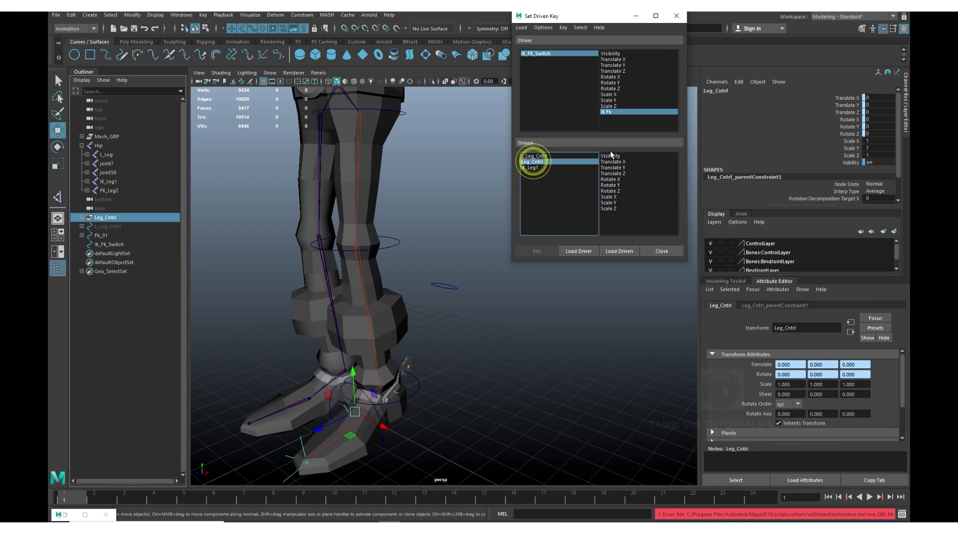
left_click(549, 155)
left_click(611, 156)
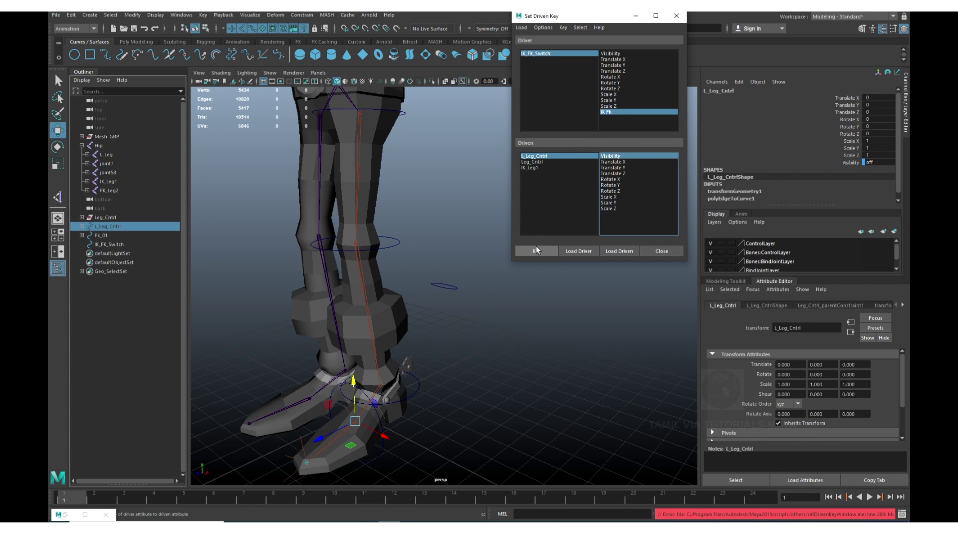
left_click(536, 250)
Key Leg_Cntrl's Visibility at 0 for IK Fk OFF.
left_click(538, 162)
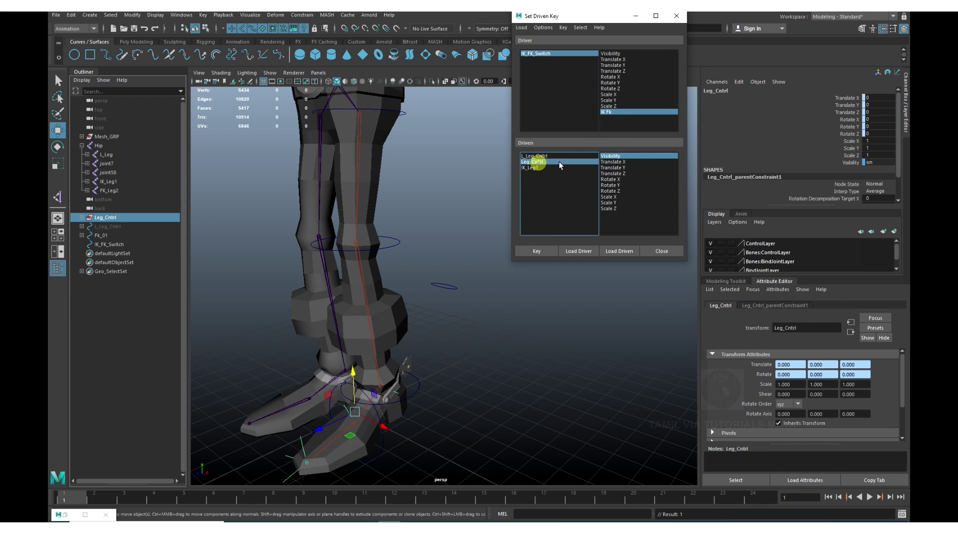
left_click(870, 162)
type("0")
key("Return")
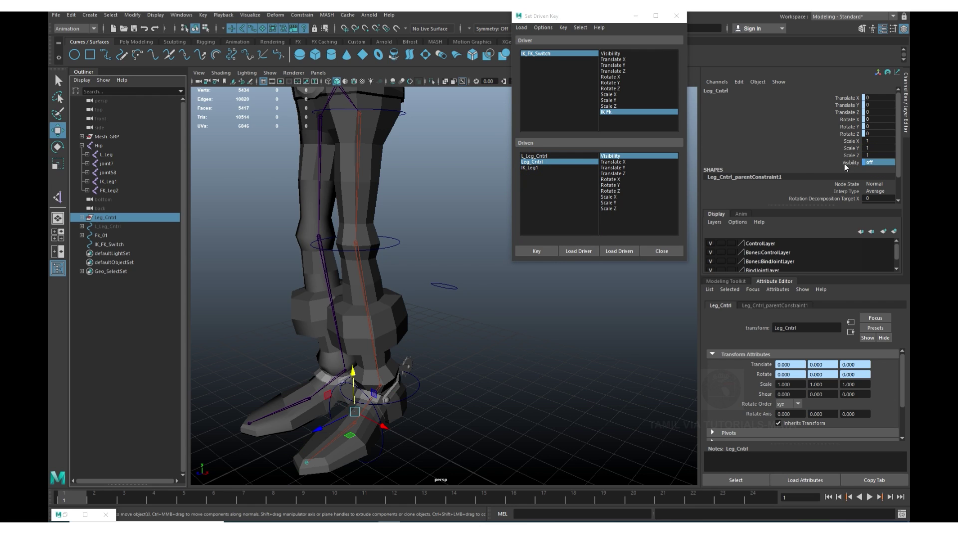
left_click(848, 163)
left_click(531, 251)
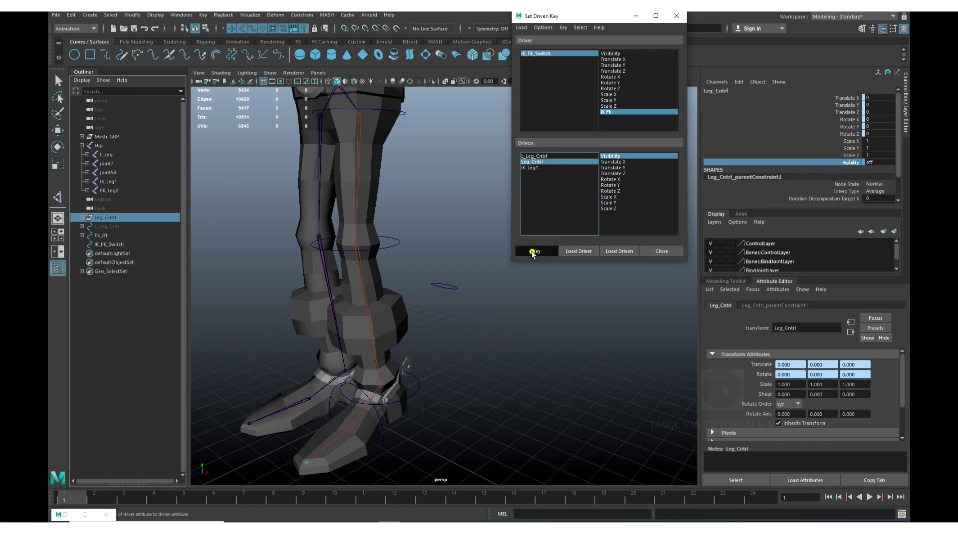
Key IK_Leg1's Visibility at 0 for IK Fk OFF.
left_click(540, 168)
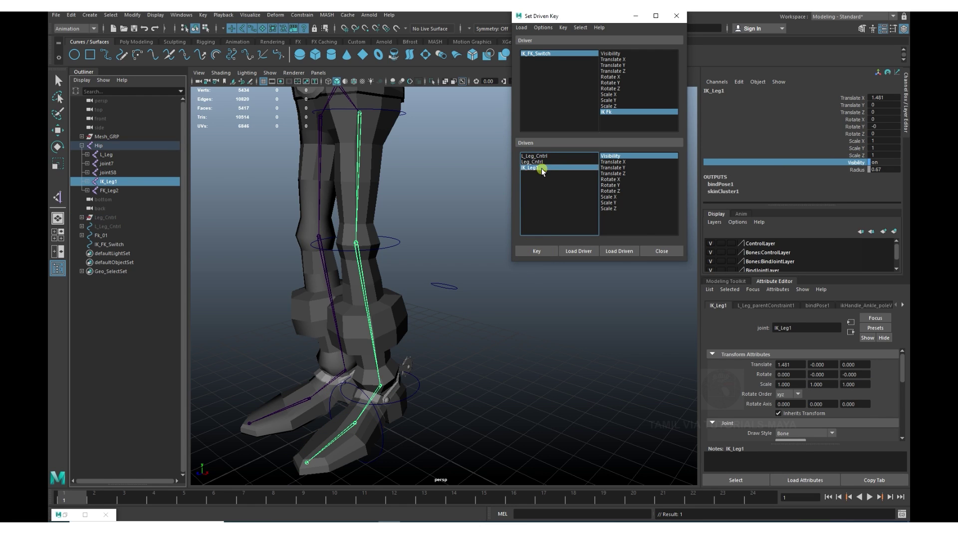
left_click(883, 162)
type("0")
key("Return")
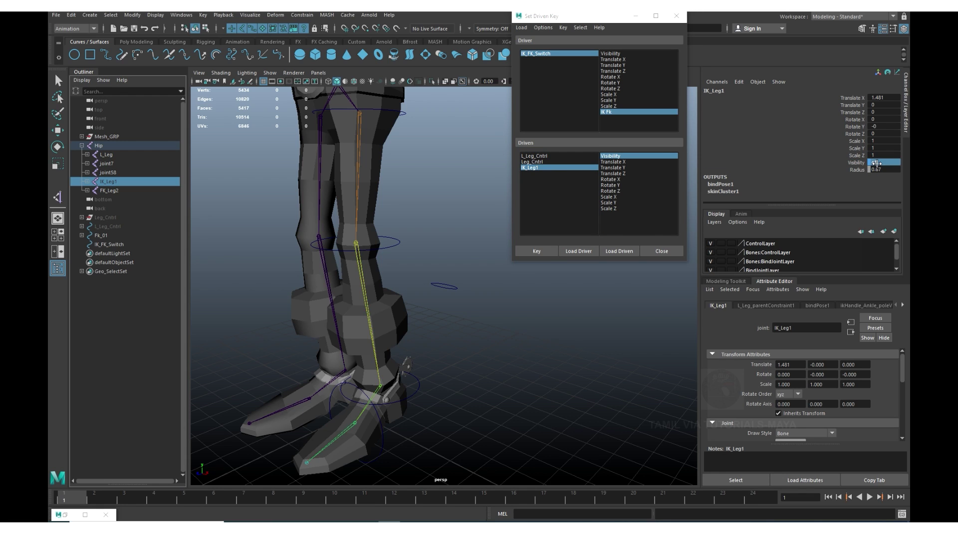
left_click(853, 163)
left_click(542, 251)
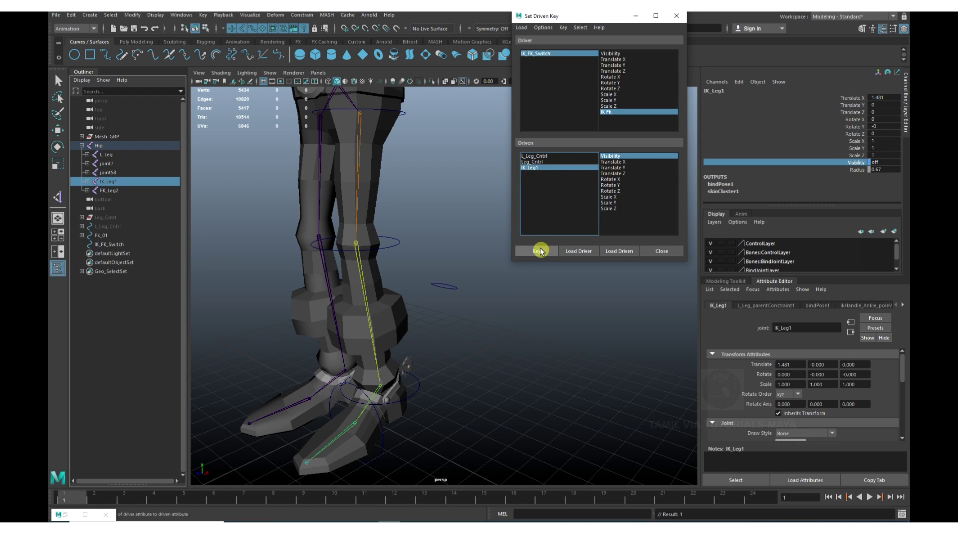
Toggle IK_FK_Switch's IK Fk to ON and back to OFF to verify the legs swap.
left_click(456, 333)
key("w")
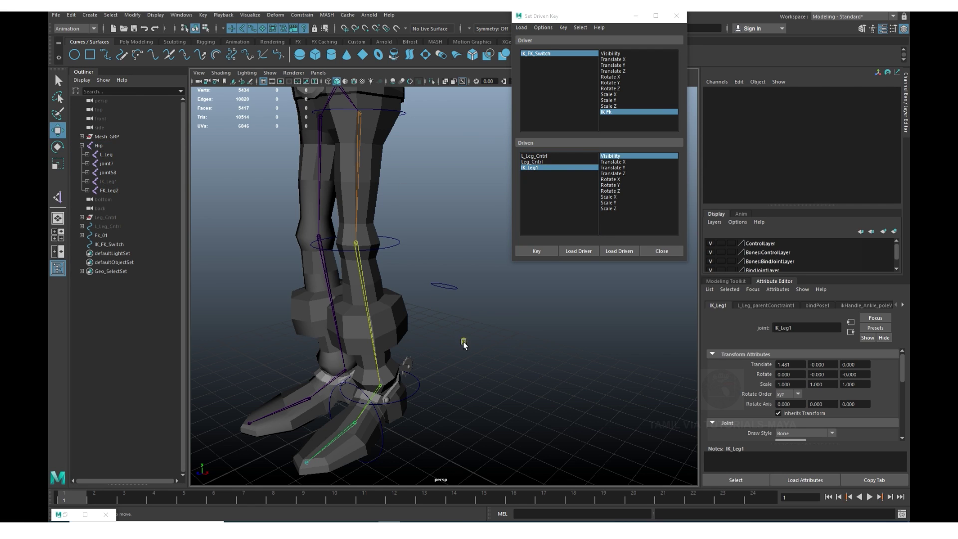
left_click(459, 293)
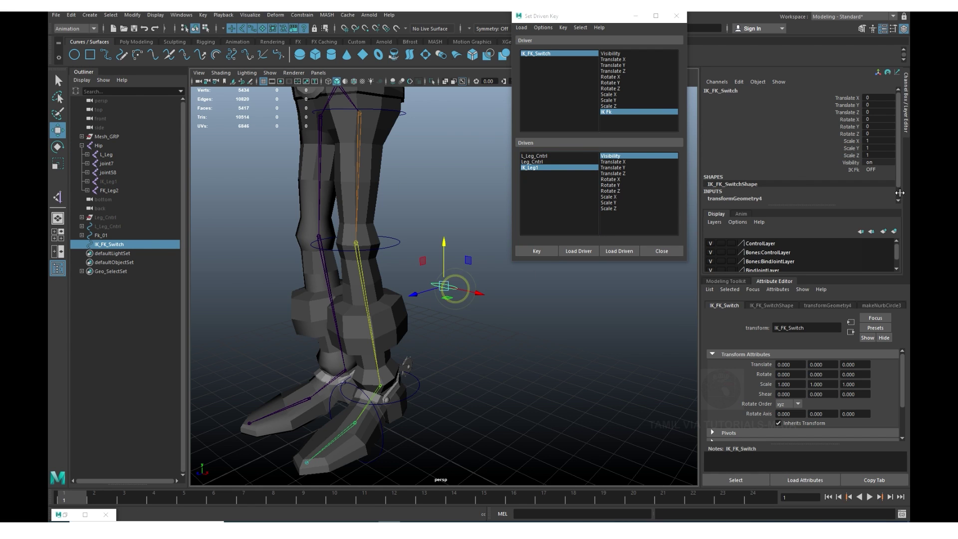
left_click(879, 170)
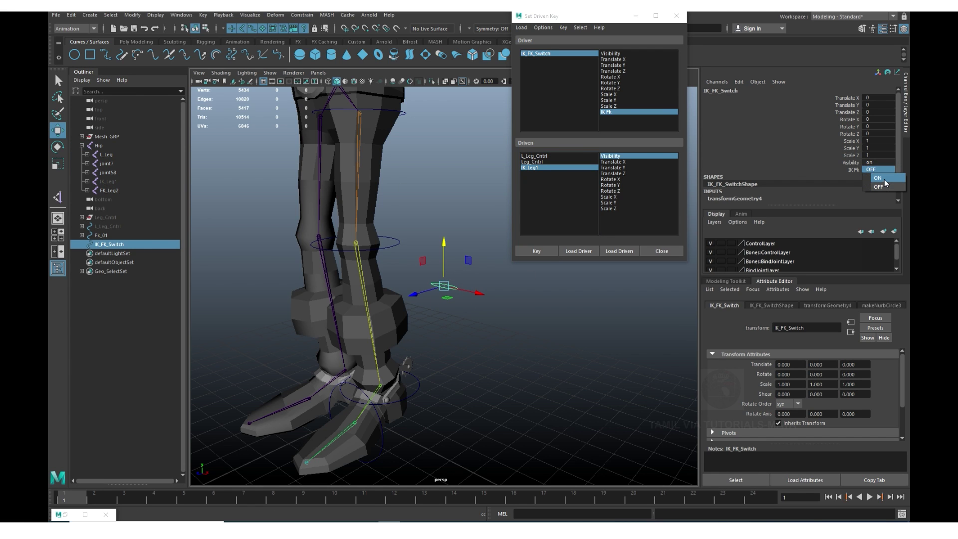
left_click(884, 178)
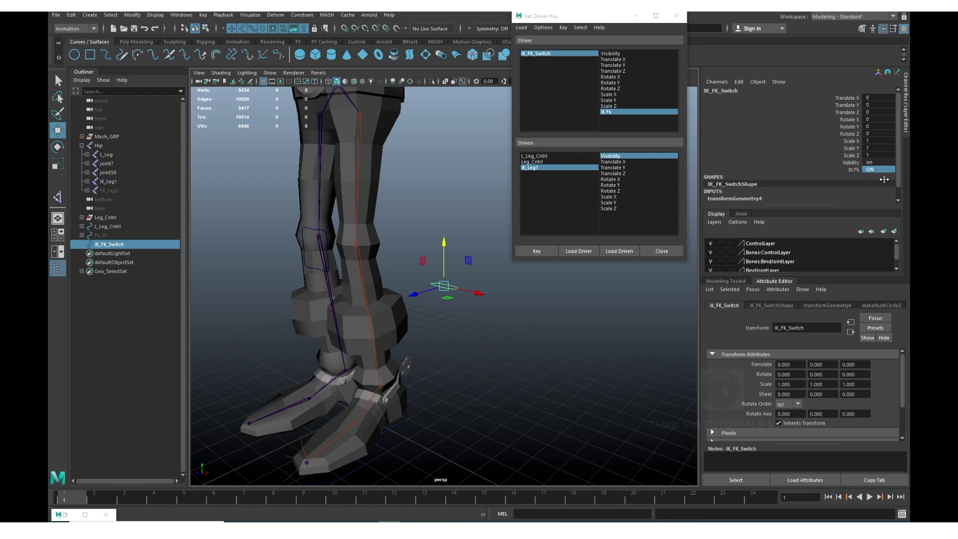
left_click(888, 169)
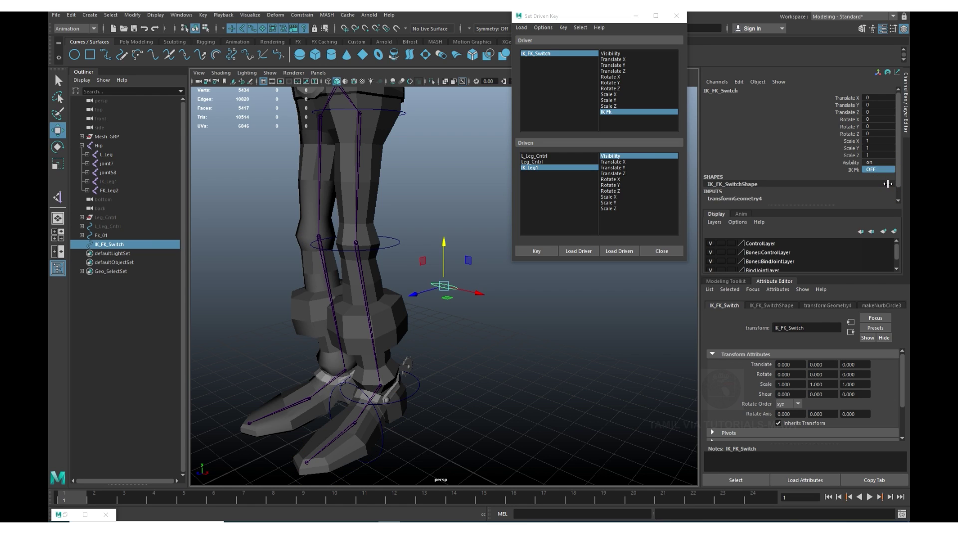
Close the Set Driven Key window and orbit the view around the legs.
left_click(676, 16)
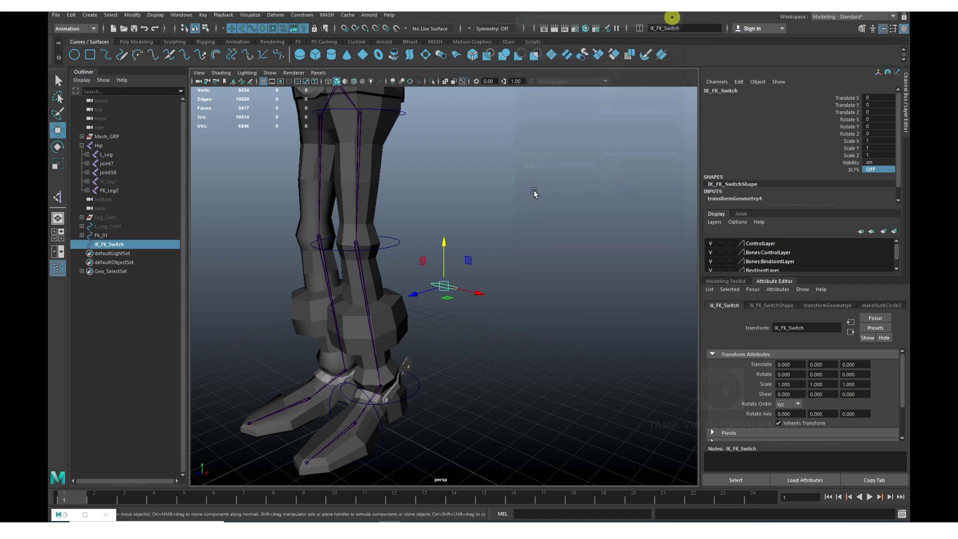
left_click(482, 391)
left_click_drag(535, 396, 476, 372, "alt")
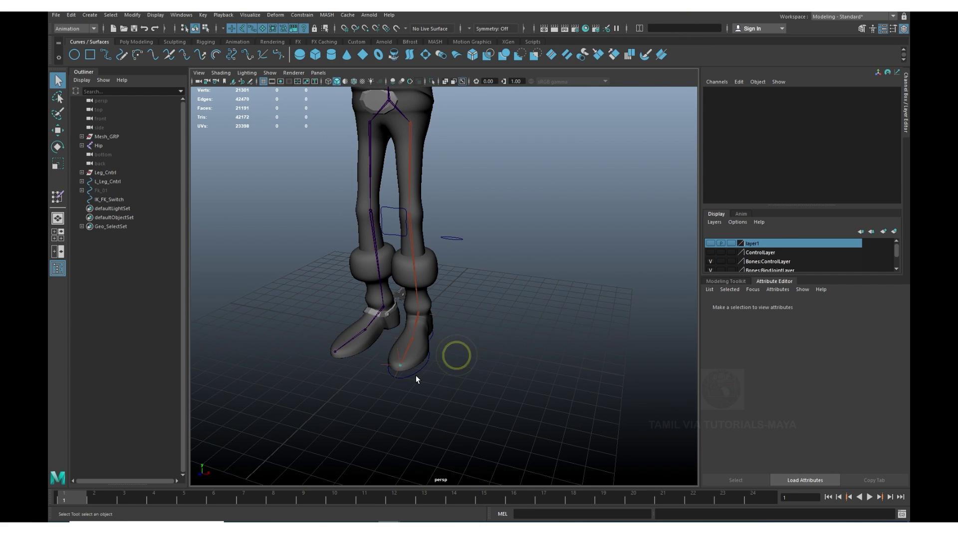
Load L_Leg_Cntrl as the Set Driven Key driver with Toe Tap as its attribute.
left_click(416, 378)
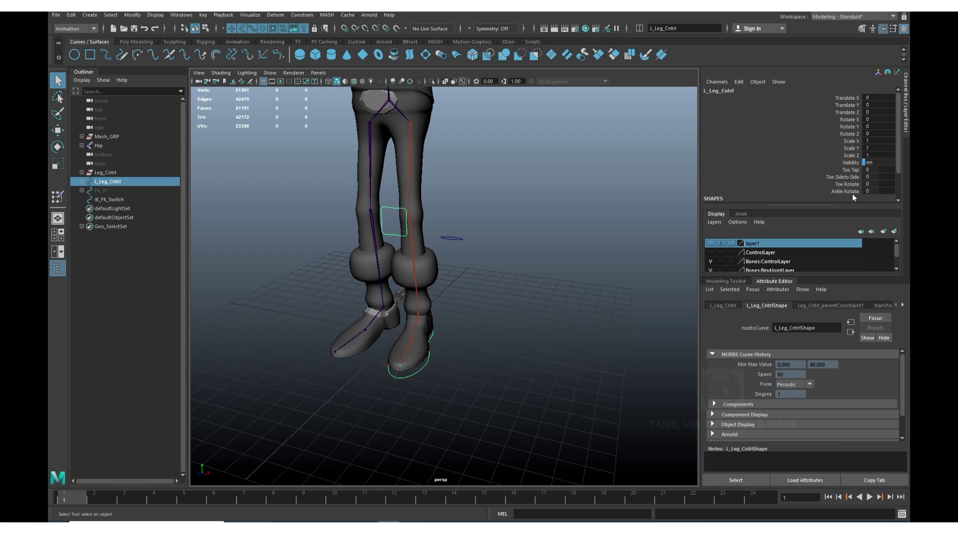
left_click(204, 15)
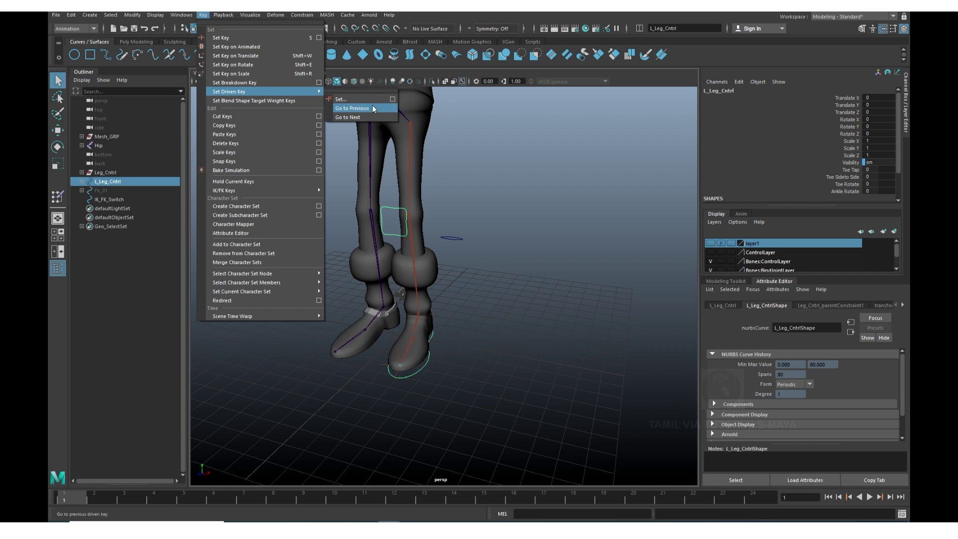
left_click(393, 97)
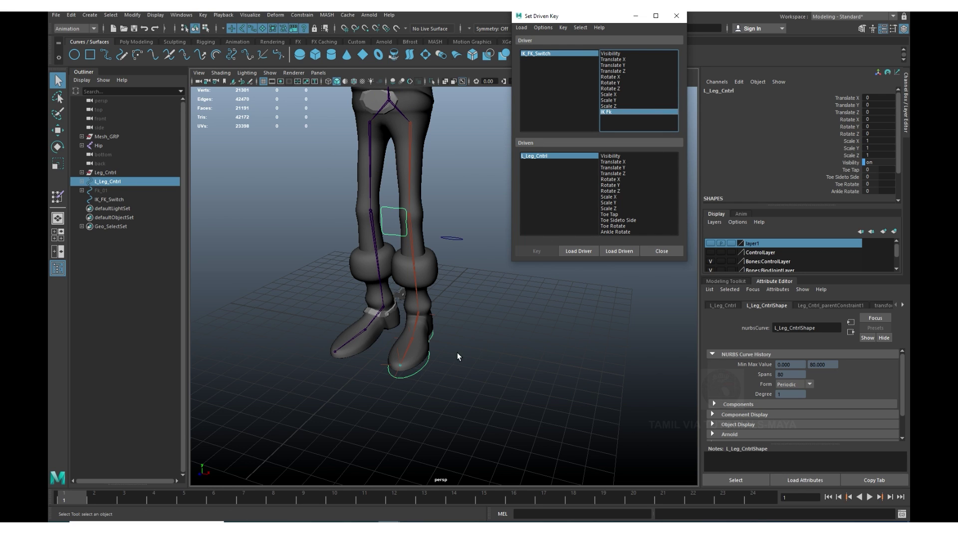
left_click(574, 250)
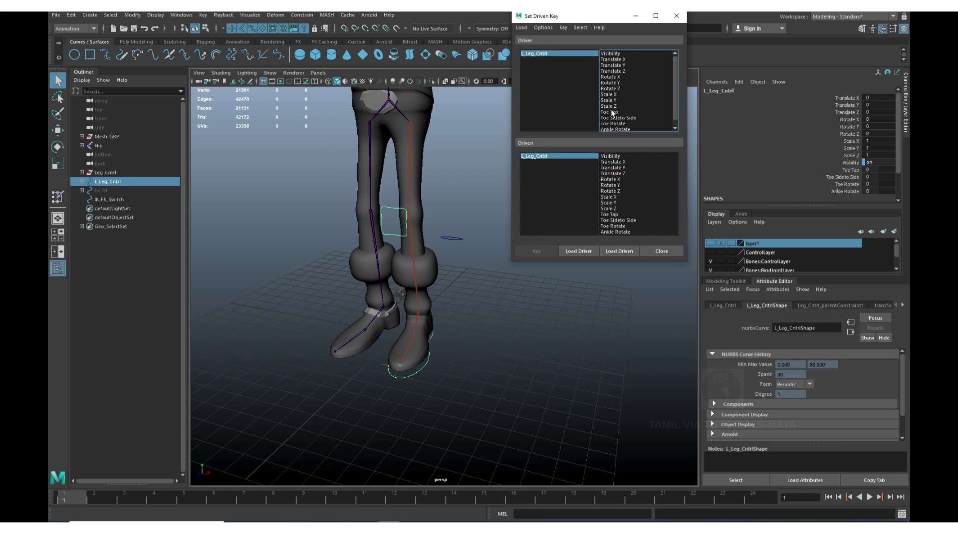
left_click(617, 112)
left_click(675, 113)
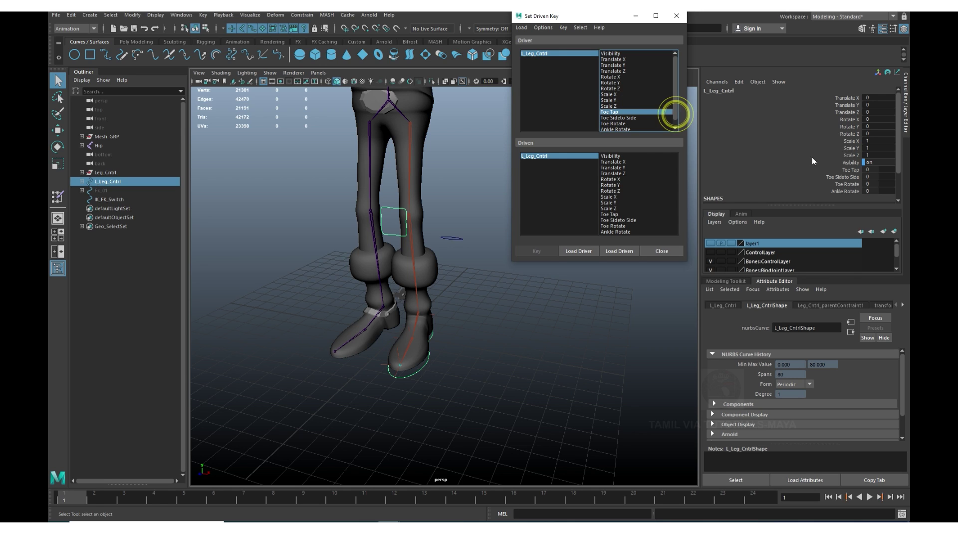
left_click(851, 171)
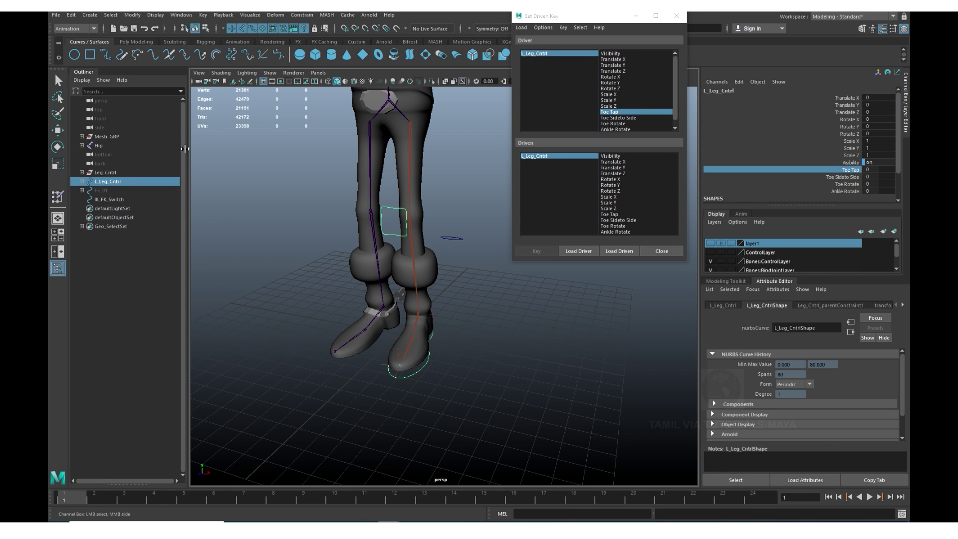
Expand Leg_Cntrl, Toe_Cntrl and Ankle_Cntrl in the Outliner and select Toe_Grp.
left_click(81, 181)
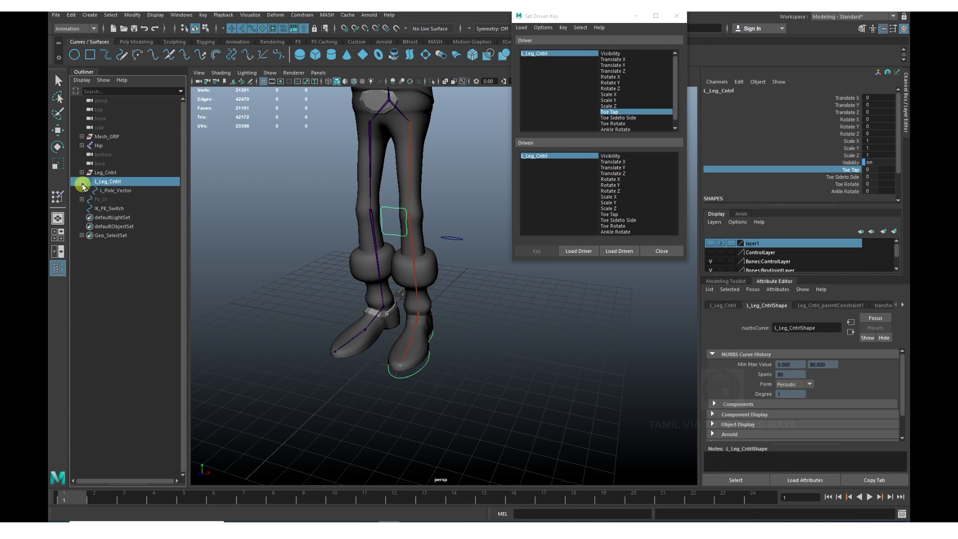
left_click(82, 172)
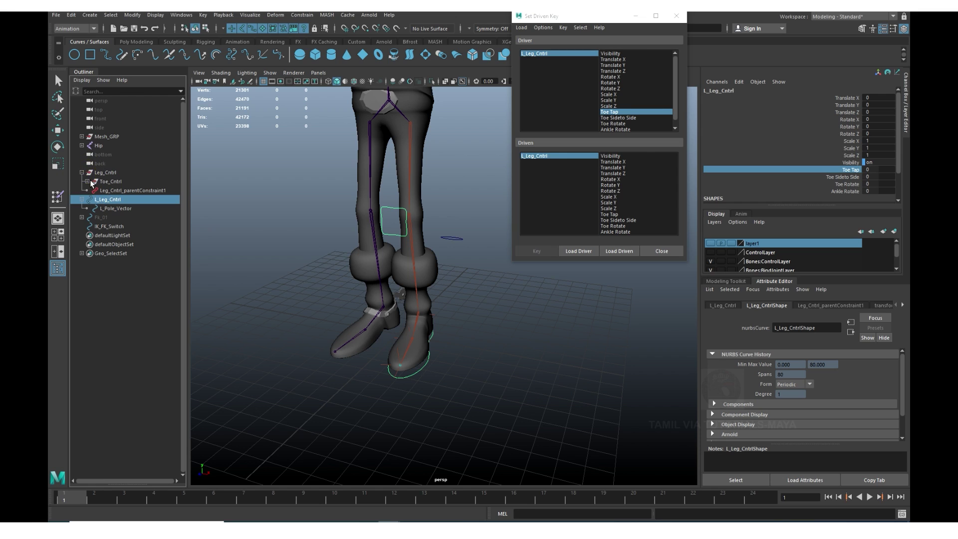
left_click(87, 181)
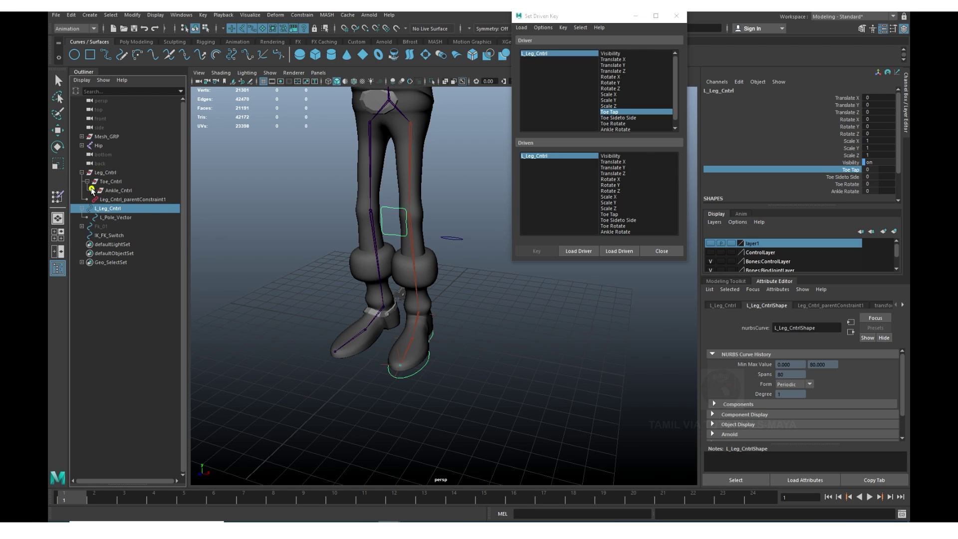
left_click(92, 190)
left_click(121, 218)
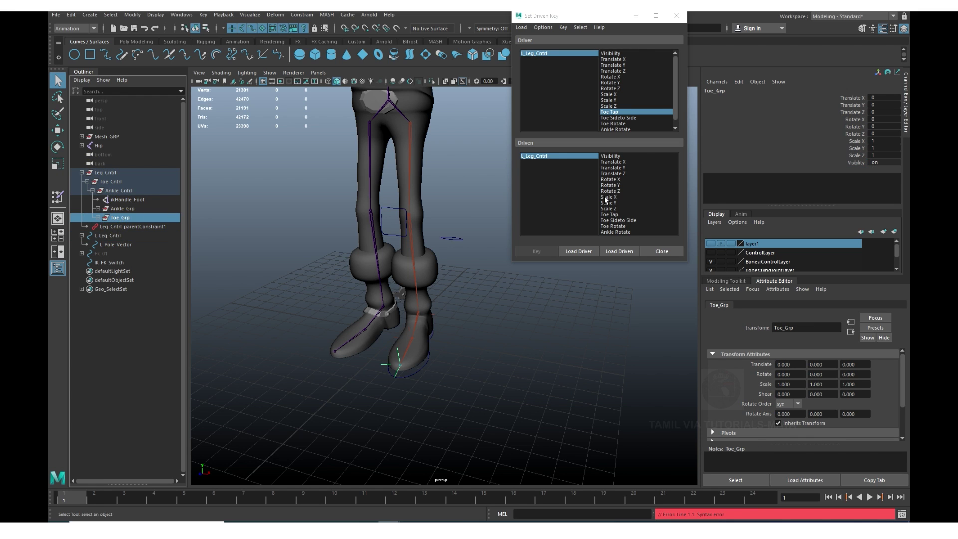
Load Toe_Grp's Rotate X as driven and key the rest pose at Toe Tap 0.
left_click(618, 250)
left_click(613, 179)
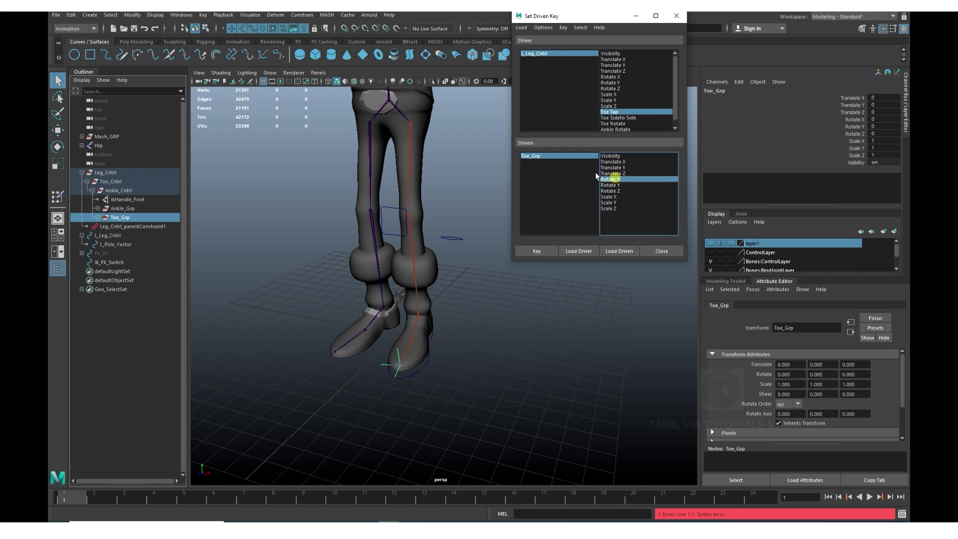
left_click(855, 120)
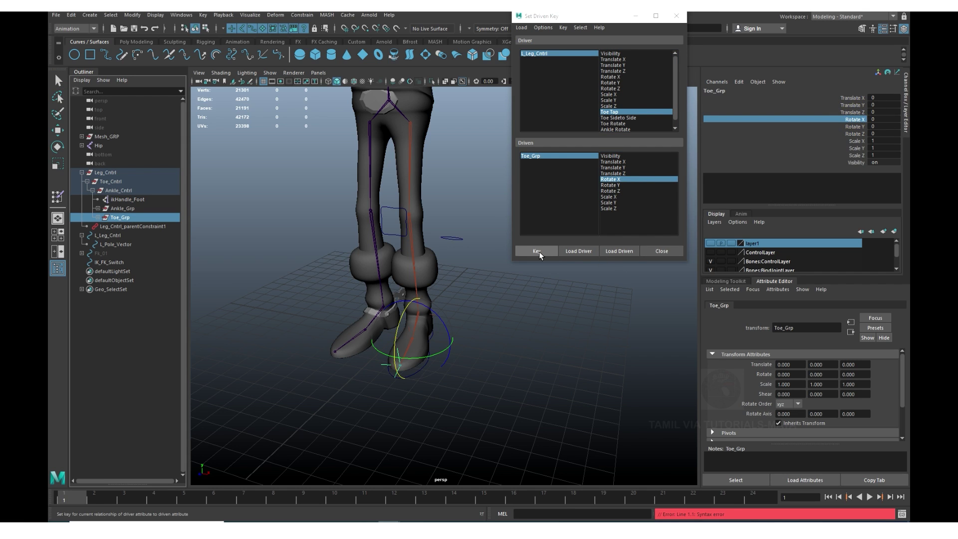
left_click(538, 250)
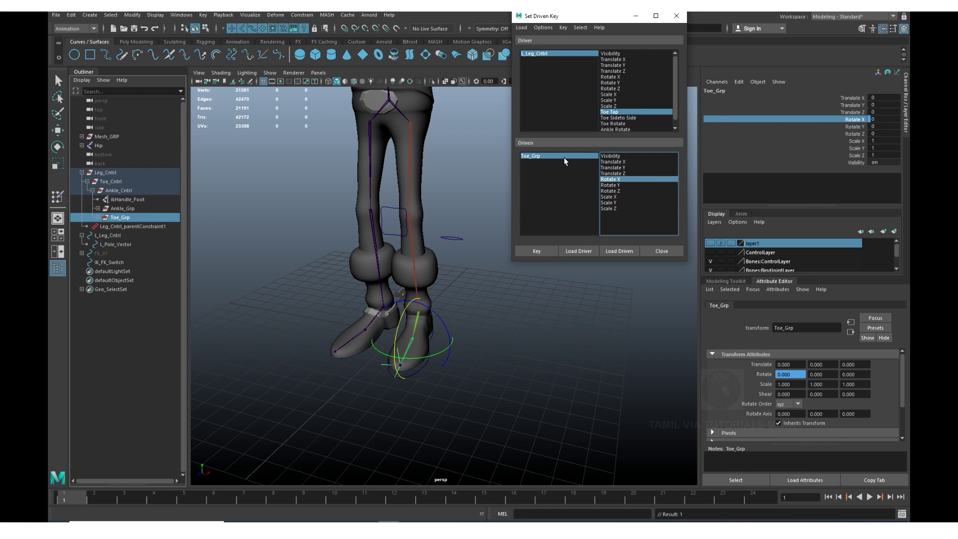
Set Toe Tap to -10, rotate the toe to about -42 degrees and key it.
left_click(542, 56)
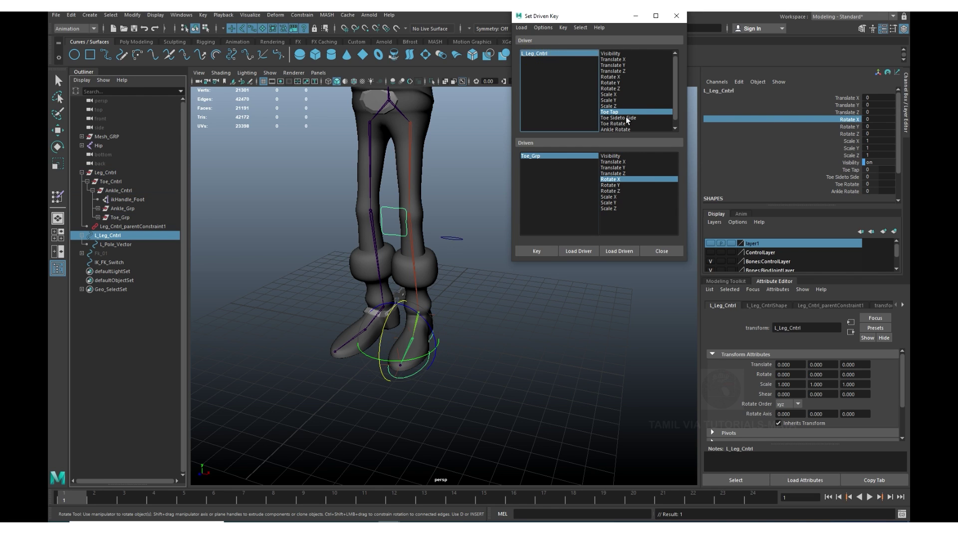
left_click(611, 112)
left_click(850, 170)
type("10")
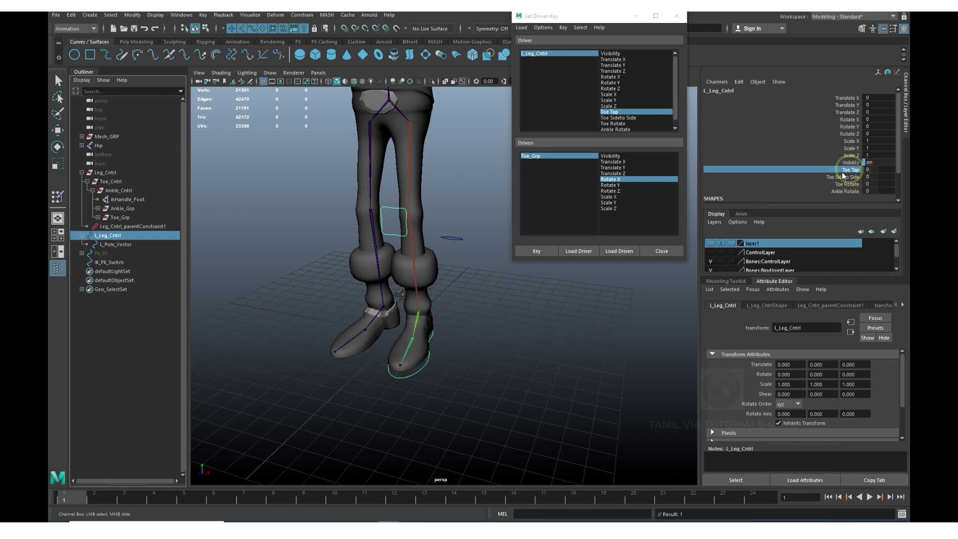
key("Return")
middle_click_drag(702, 341, 389, 319)
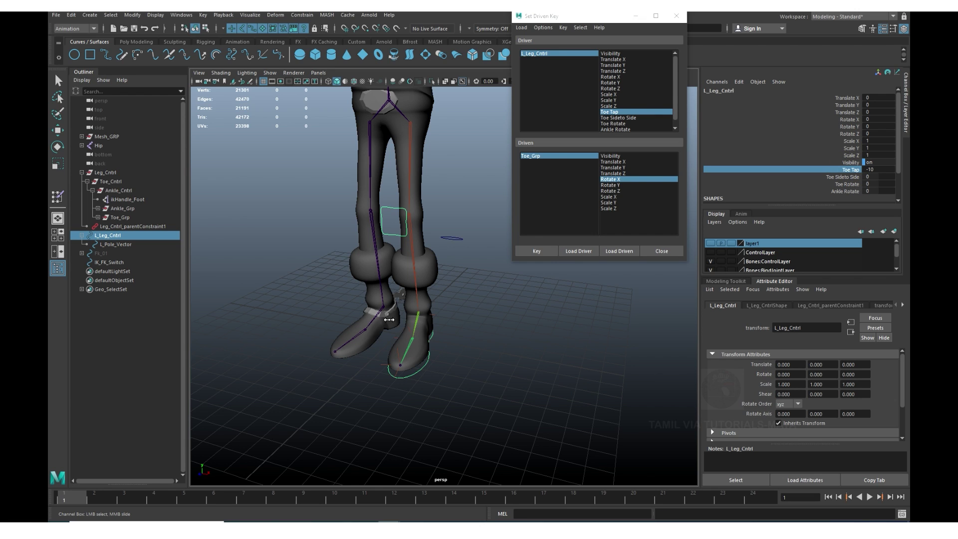
left_click(523, 156)
left_click(609, 179)
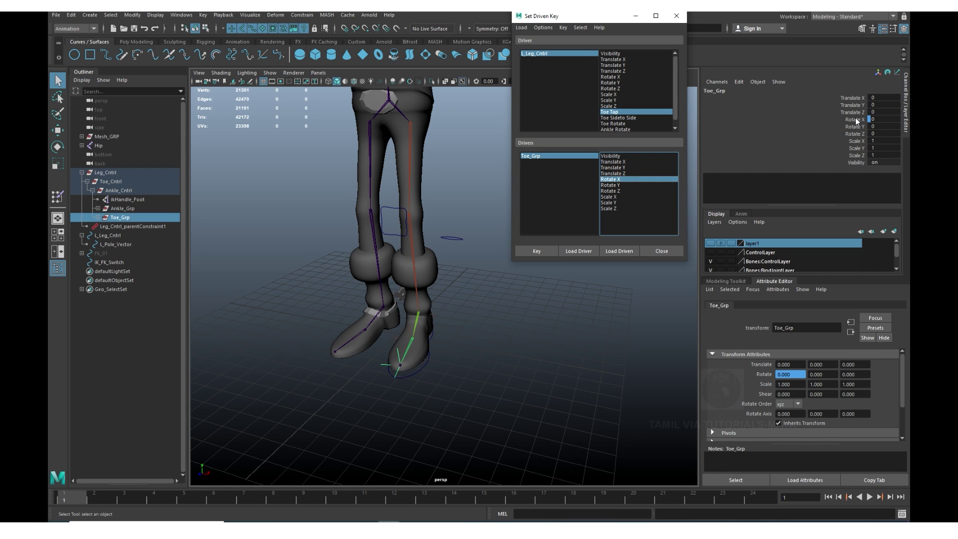
left_click(856, 119)
mouse_move(451, 395)
middle_mouse_down()
mouse_move(506, 388)
mouse_move(374, 380)
mouse_move(398, 385)
middle_mouse_up()
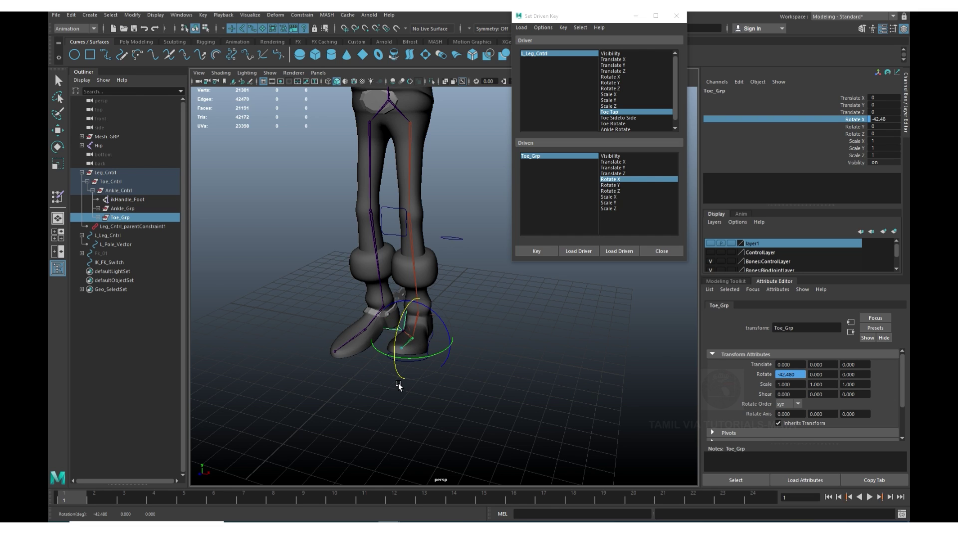
left_click(549, 251)
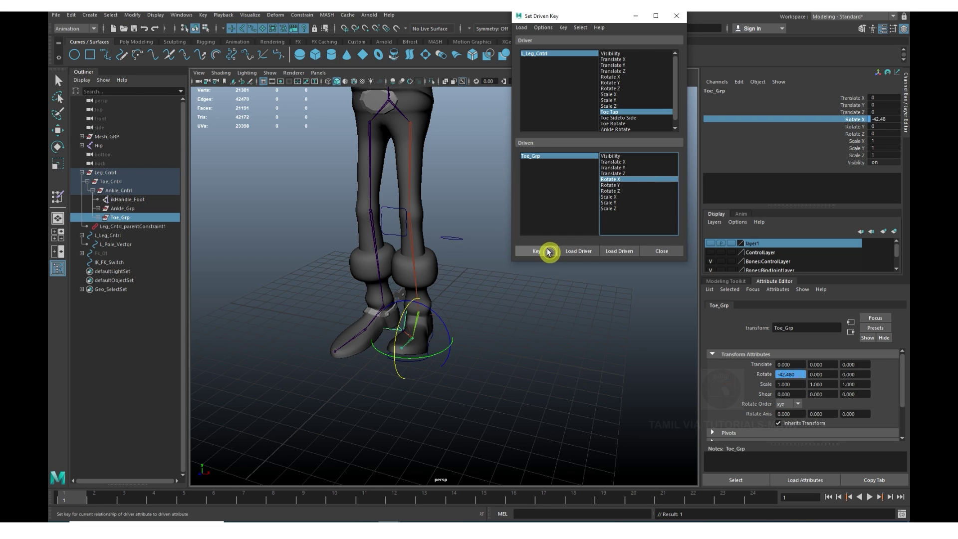
Set Toe Tap to 10, rotate the toe up to about 94 degrees and key it.
left_click(532, 53)
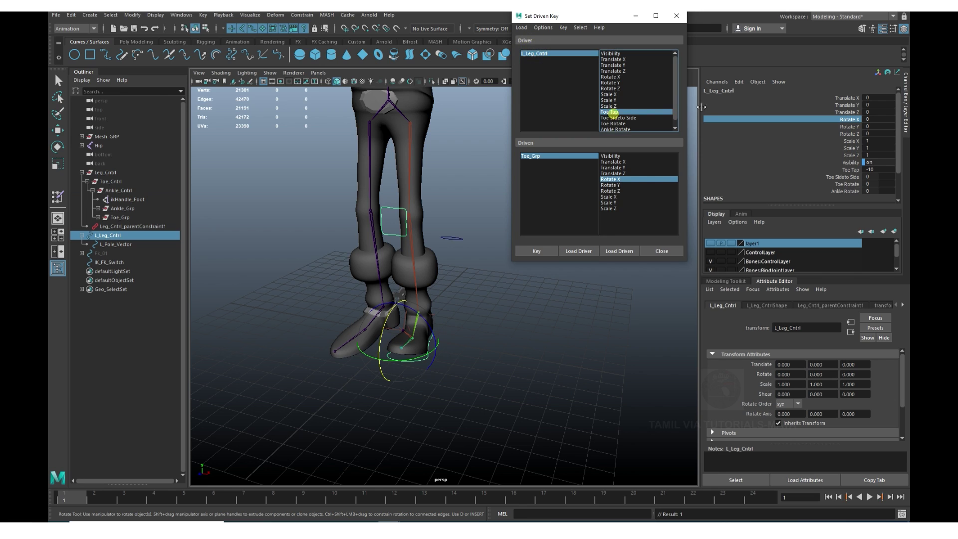
left_click(877, 170)
type("-10")
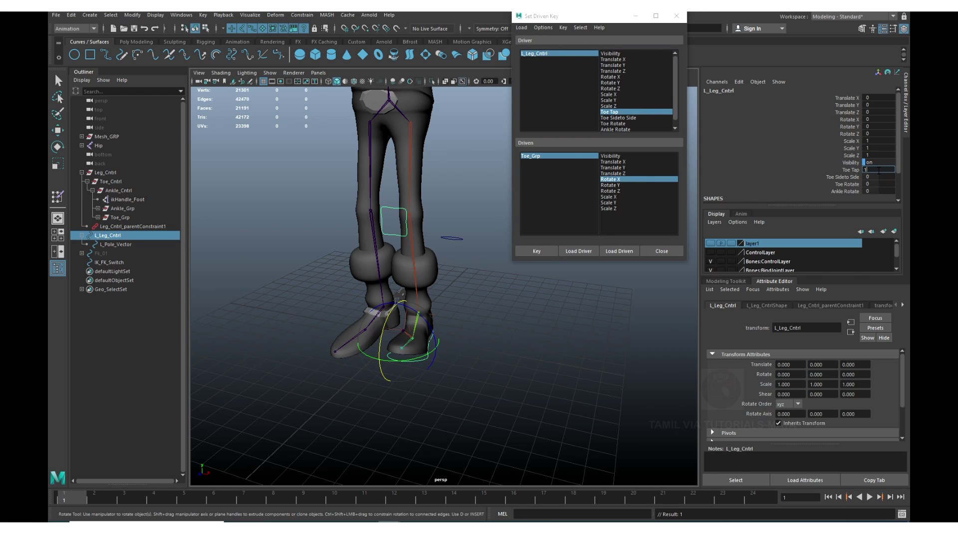
type("0")
key("Return")
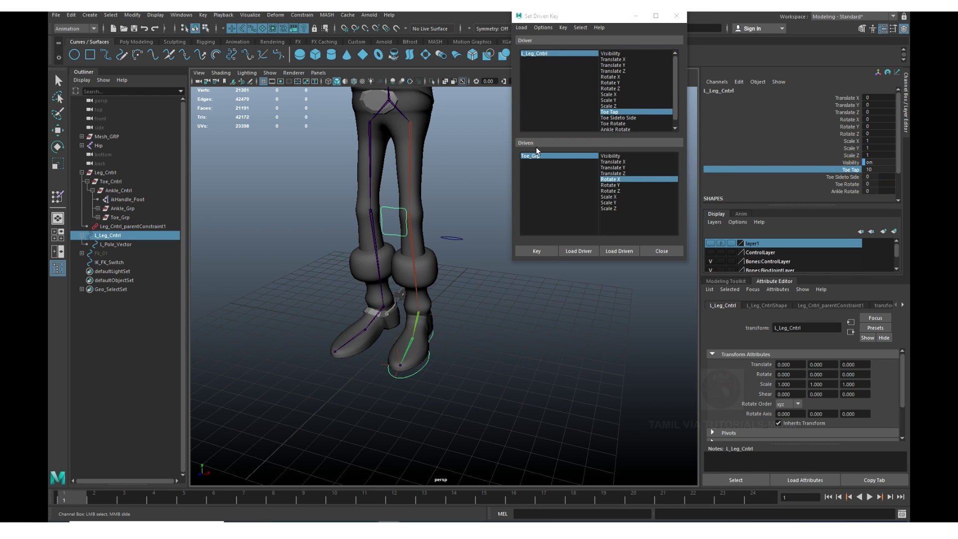
left_click(531, 156)
left_click(615, 179)
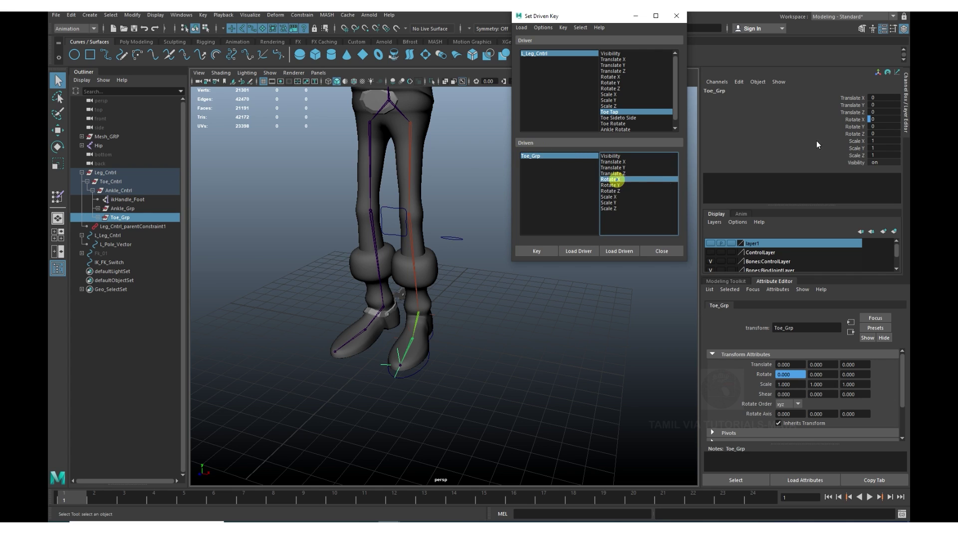
left_click(851, 119)
key("e")
middle_click_drag(454, 399, 571, 399)
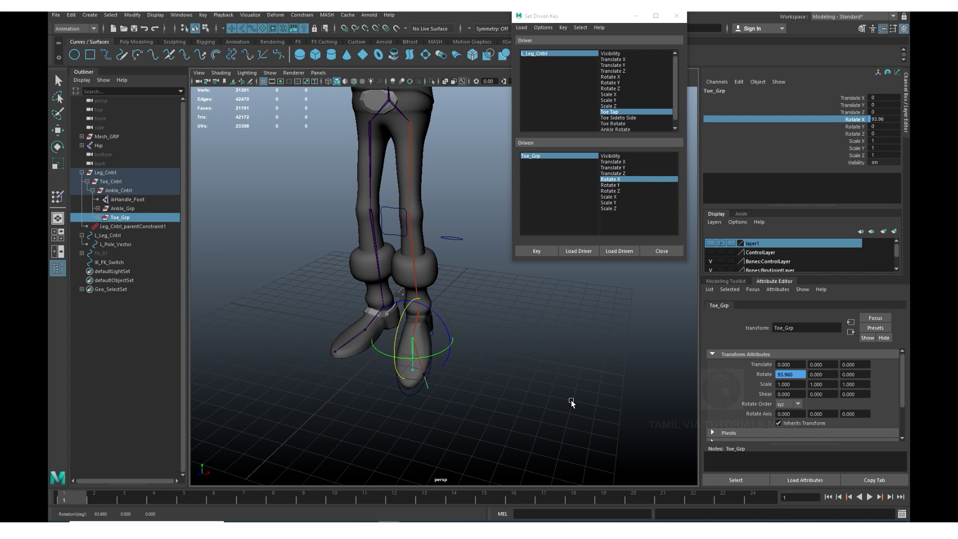
left_click(536, 251)
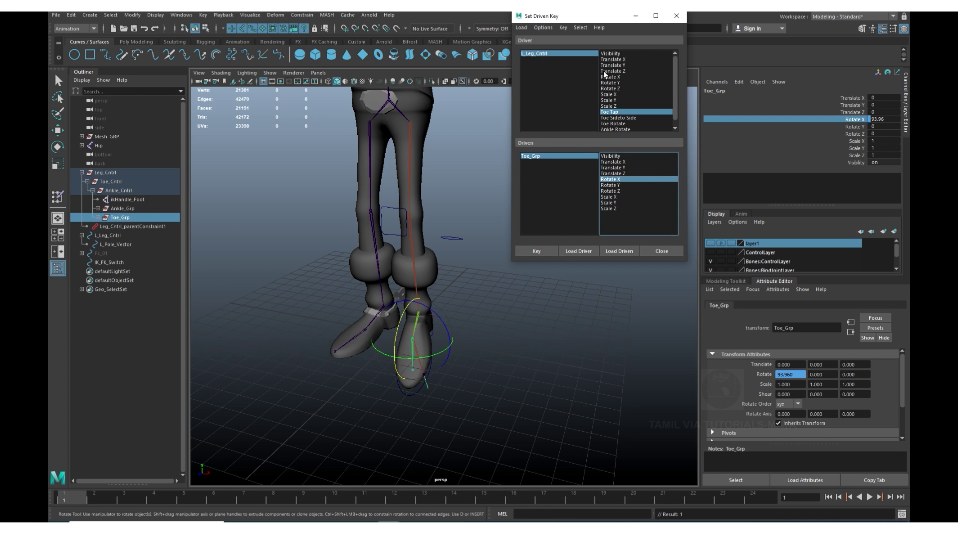
Test Toe Tap by swinging it toward -10, then reset it to 0.
left_click(545, 52)
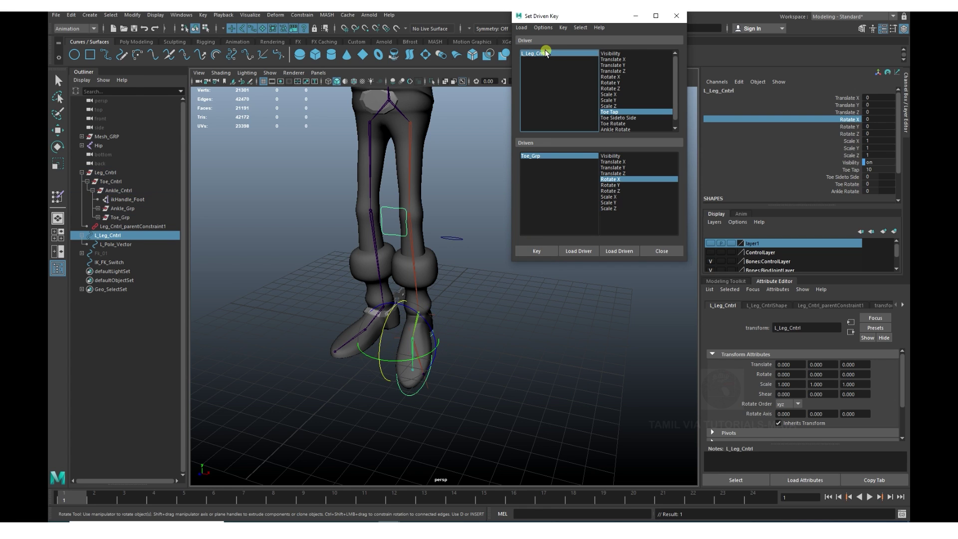
left_click(854, 173)
middle_click_drag(588, 380, 317, 372)
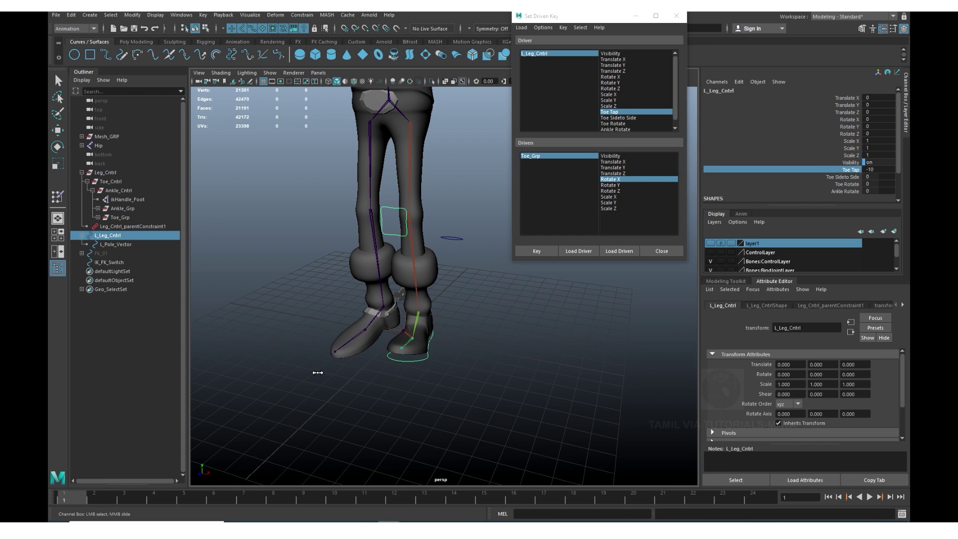
middle_click_drag(395, 371, 438, 374)
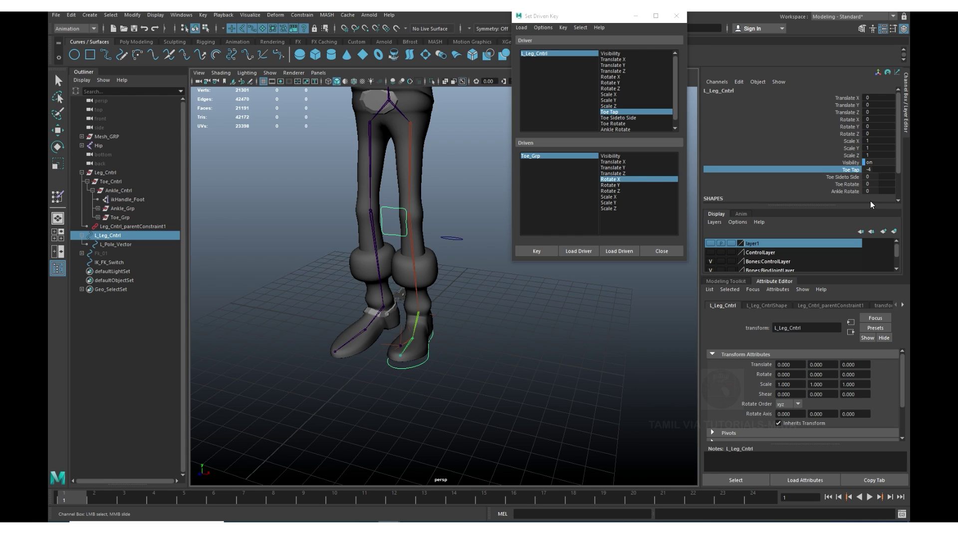
double_click(877, 170)
type("0")
key("Return")
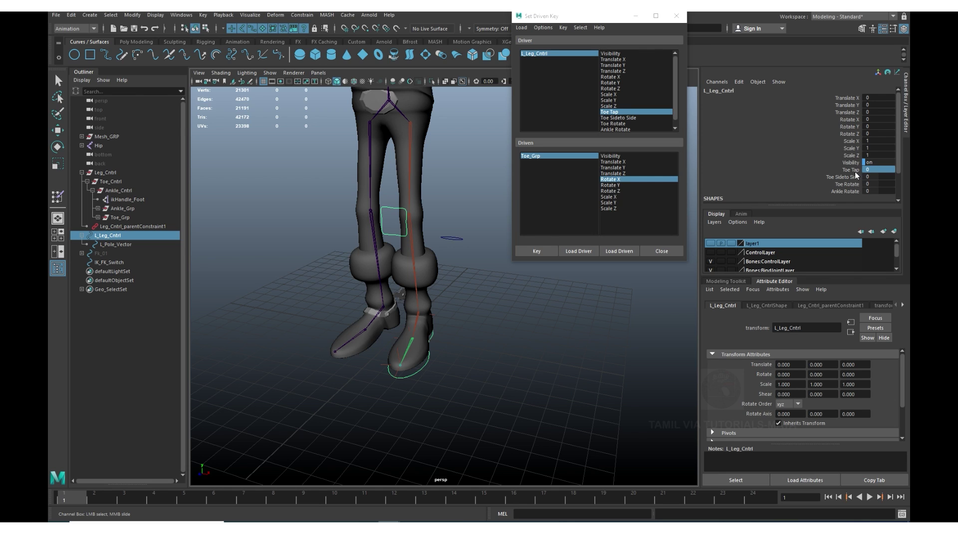
left_click(845, 177)
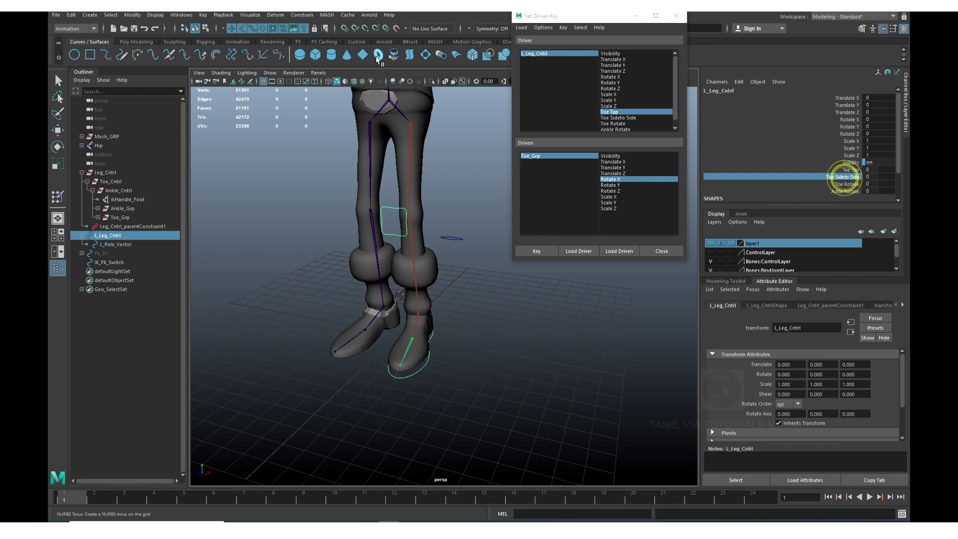
Load Toe Side-to-Side as driver and Toe_Grp Rotate Y as driven, keying the rest pose.
left_click(617, 118)
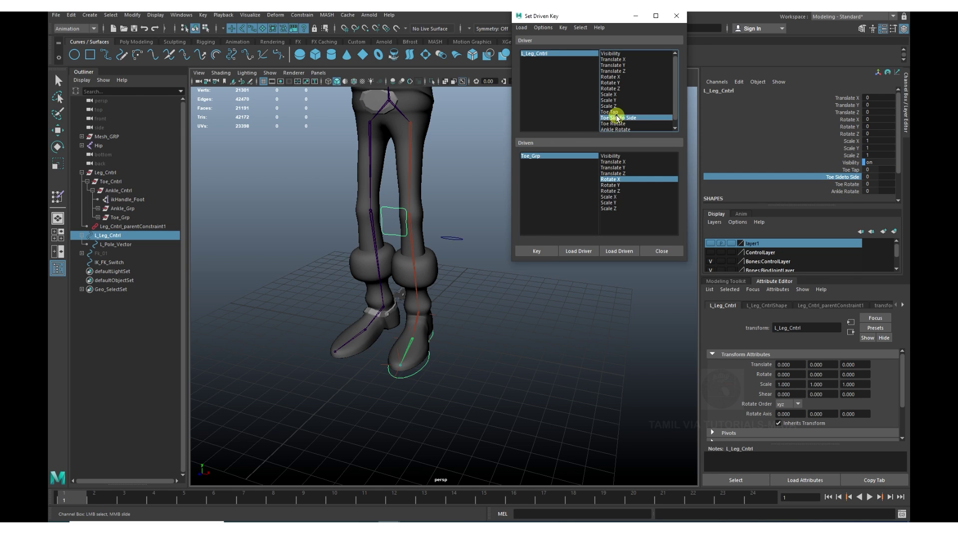
left_click(534, 156)
left_click(613, 184)
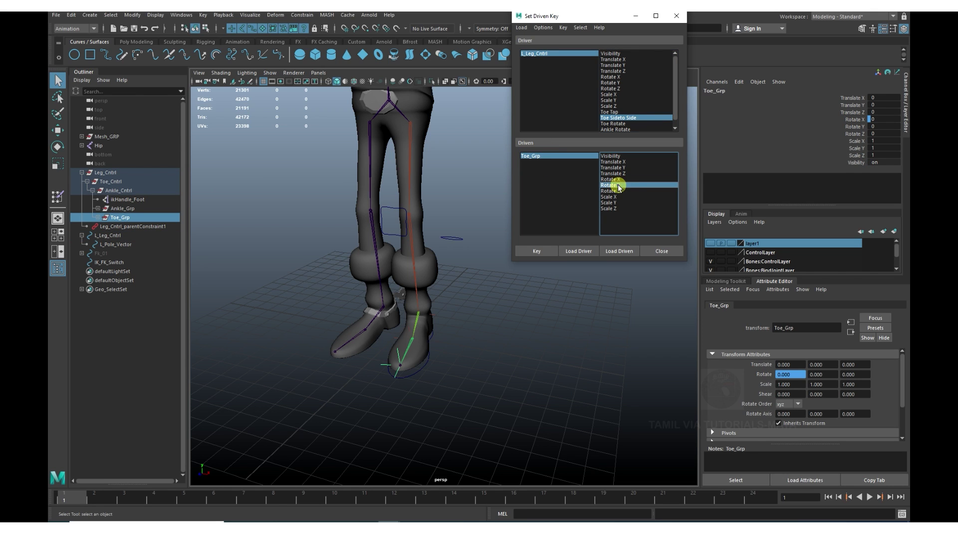
left_click(859, 134)
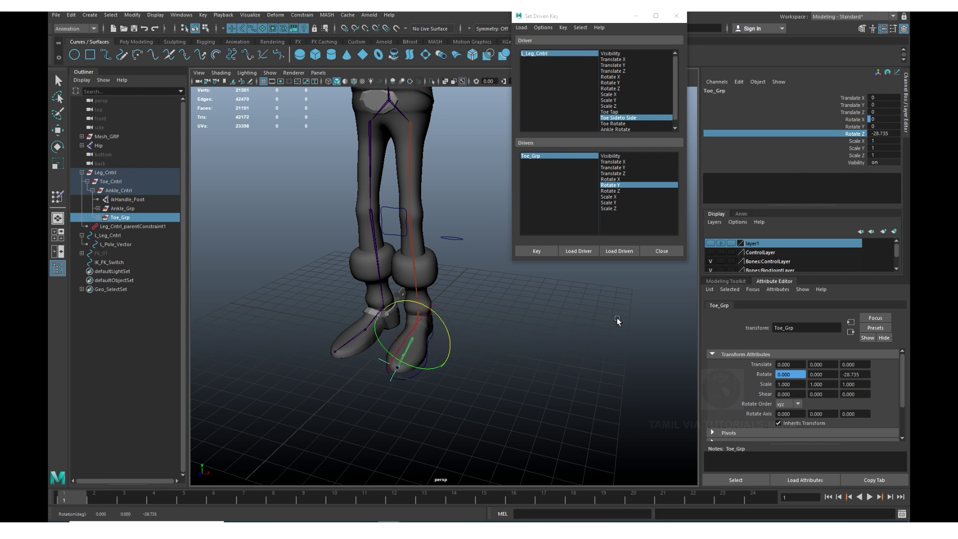
middle_click_drag(617, 317, 577, 318)
key("ctrl+z")
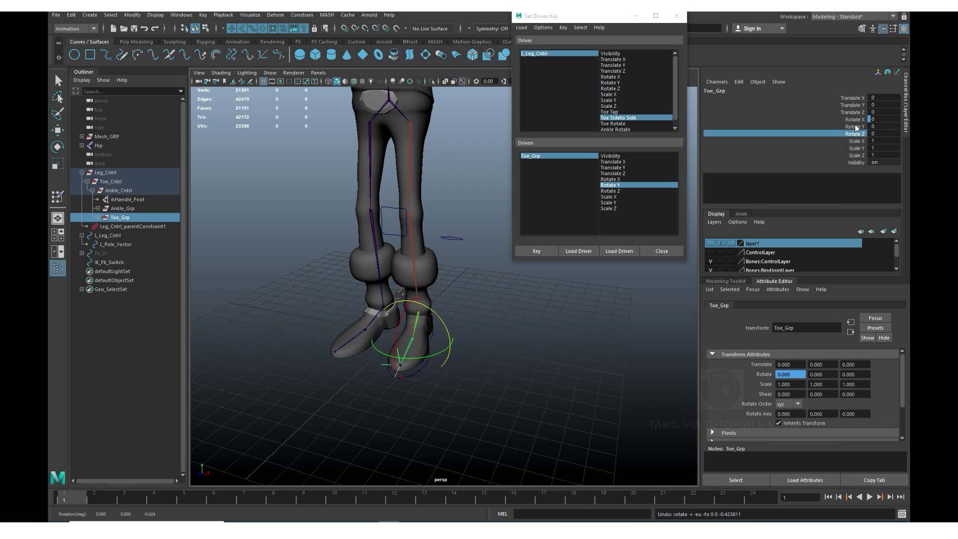
left_click(855, 126)
middle_click_drag(504, 400, 570, 403)
key("ctrl+z")
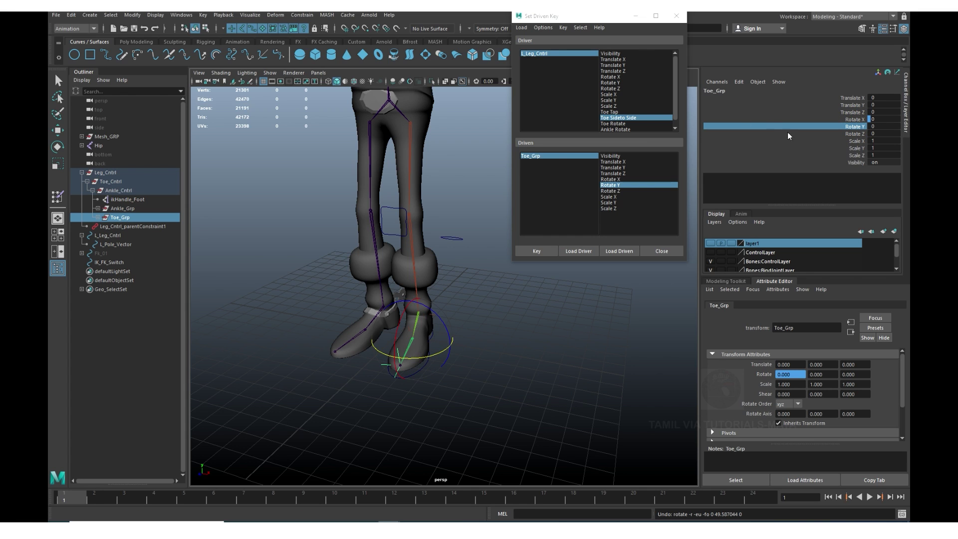
left_click(537, 251)
Set Toe Side-to-Side to -10 and key Toe_Grp Rotate Y at 39.96.
left_click(531, 56)
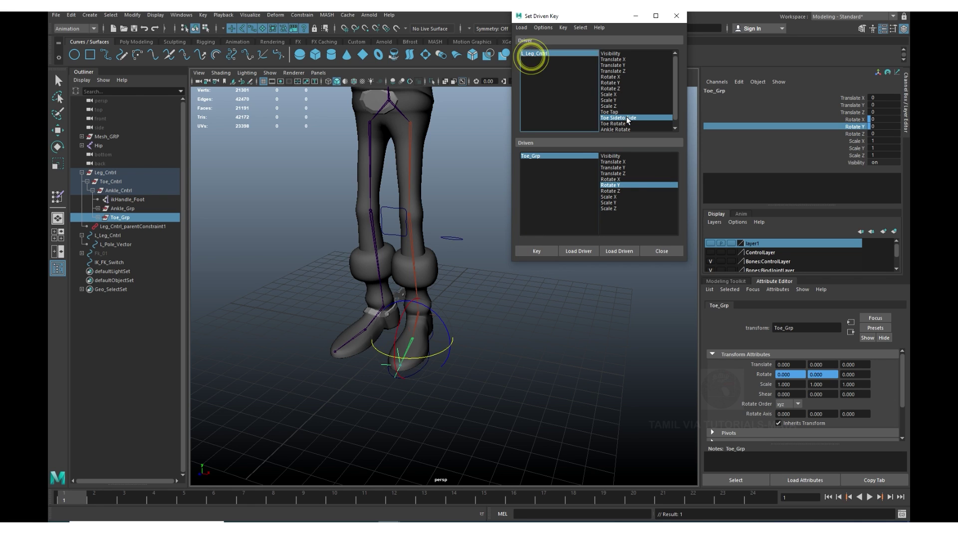
left_click(626, 118)
left_click(538, 56)
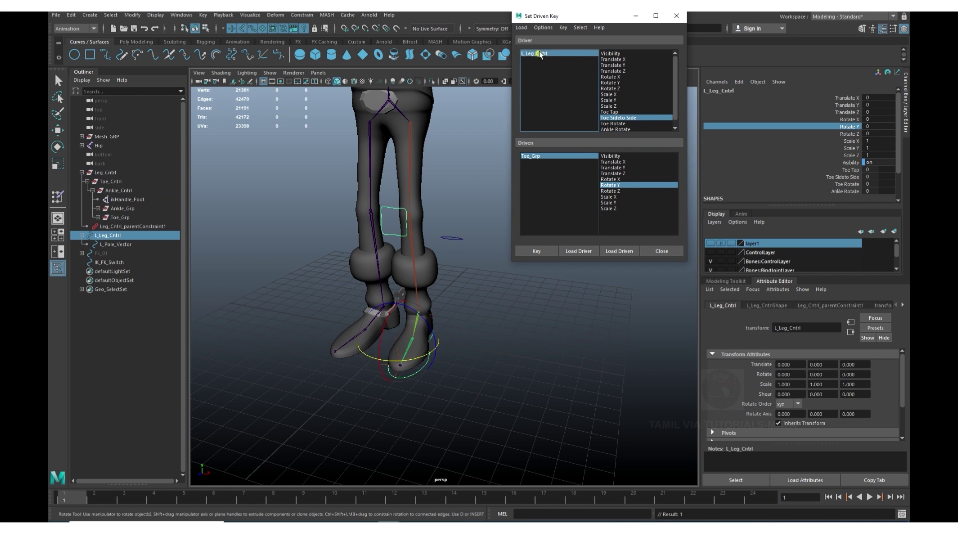
left_click(848, 177)
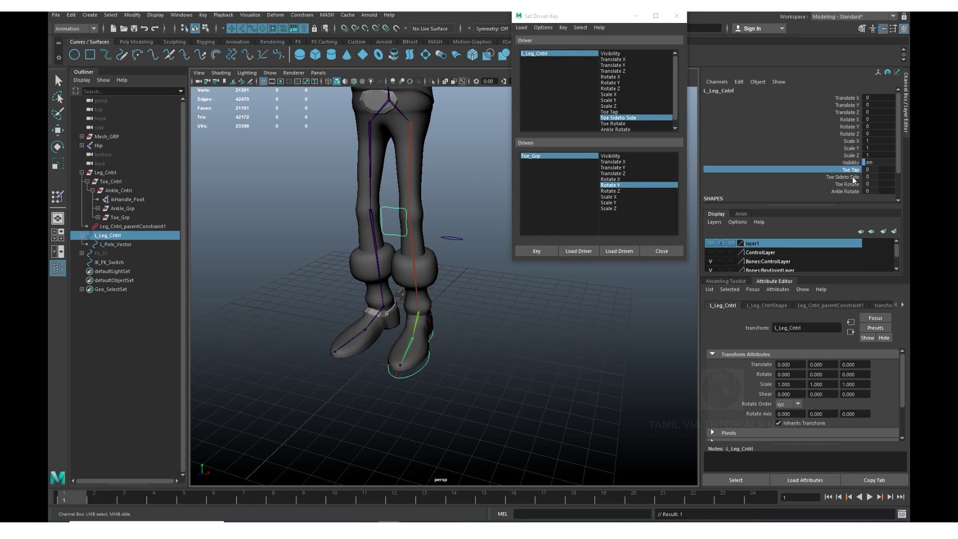
left_click(537, 252)
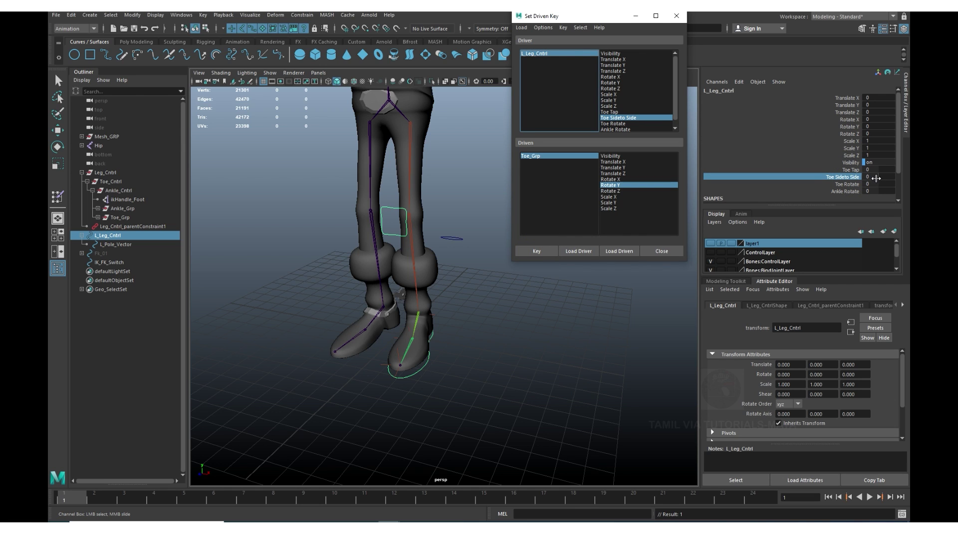
left_click(875, 178)
type("-1")
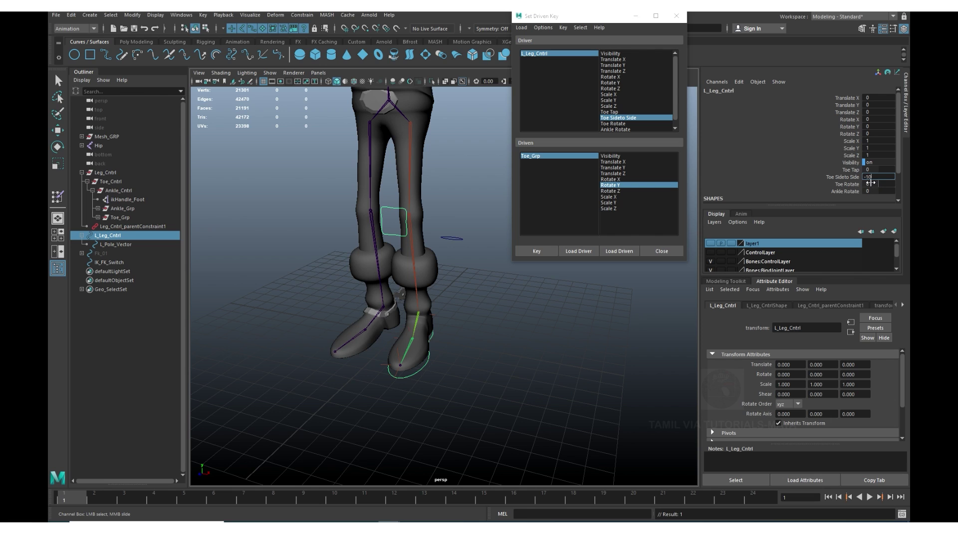
key("Return")
left_click(532, 155)
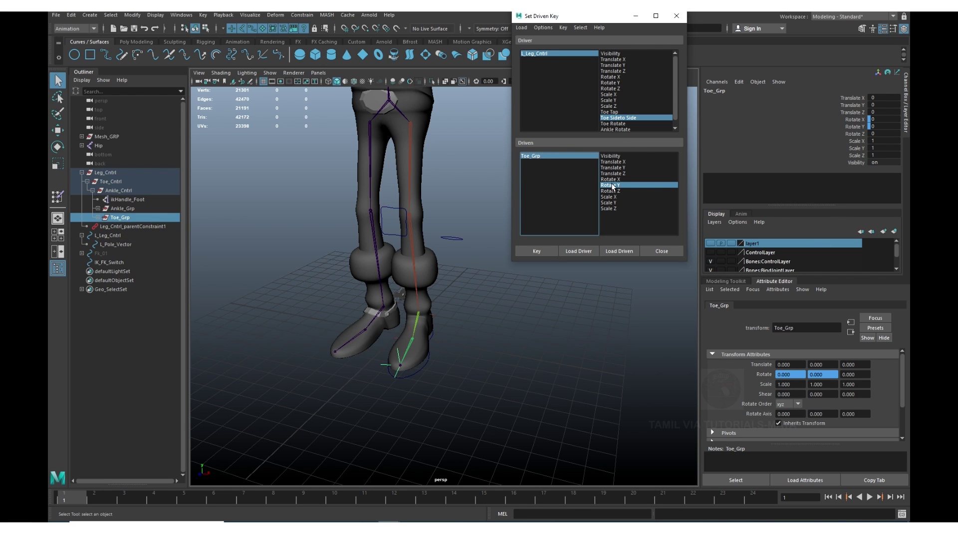
left_click(610, 185)
left_click(856, 128)
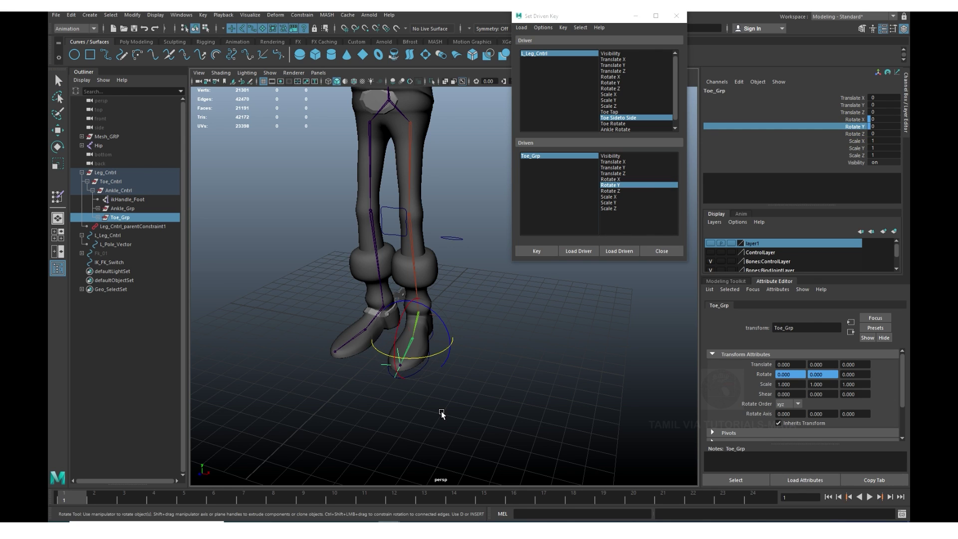
middle_click_drag(441, 411, 492, 406)
left_click(536, 251)
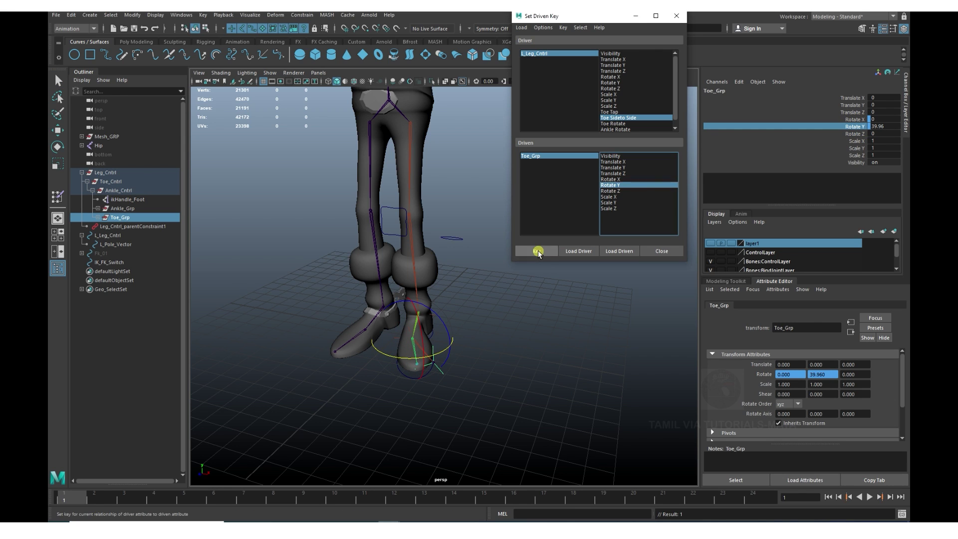
Set Toe Side-to-Side to 10 and key Toe_Grp Rotate Y at -29.52.
left_click(549, 53)
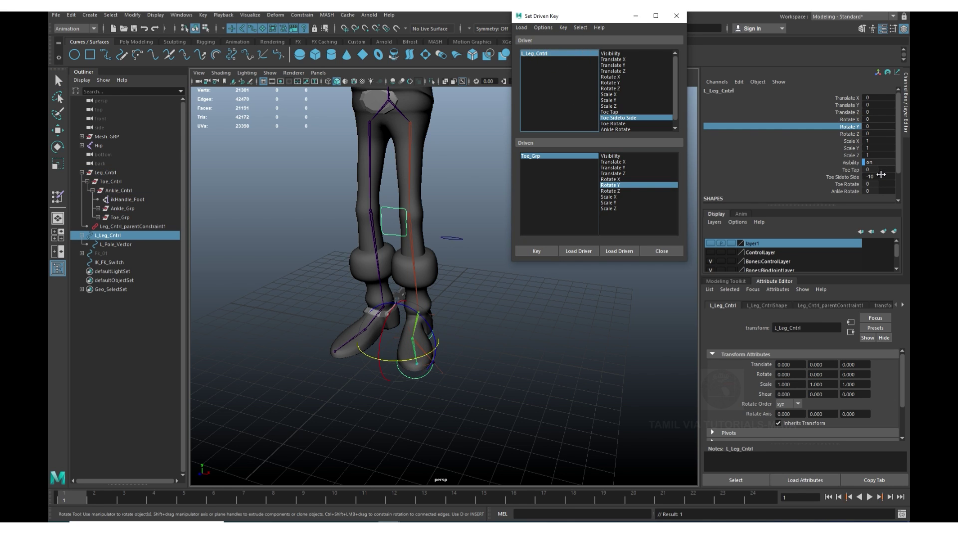
double_click(882, 176)
type("1")
key("Return")
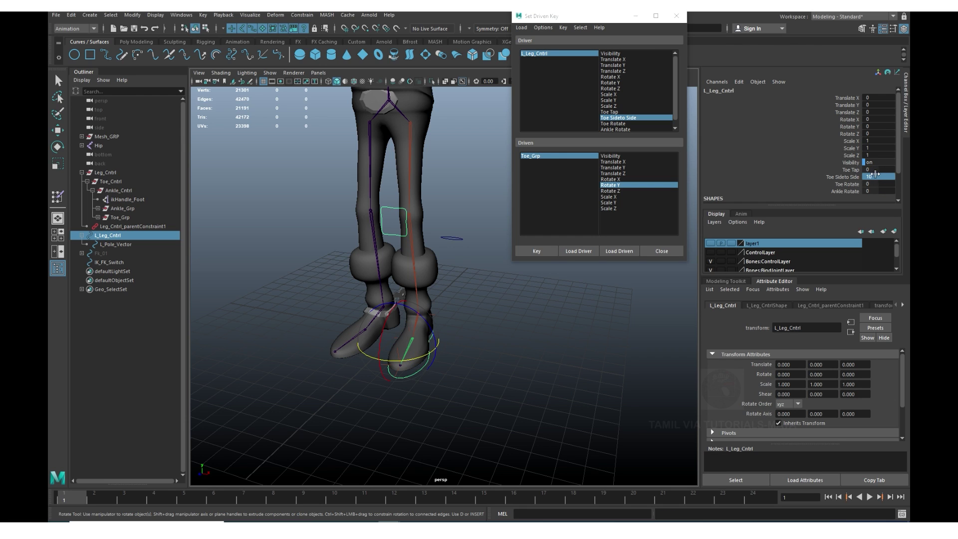
left_click(853, 177)
left_click(543, 155)
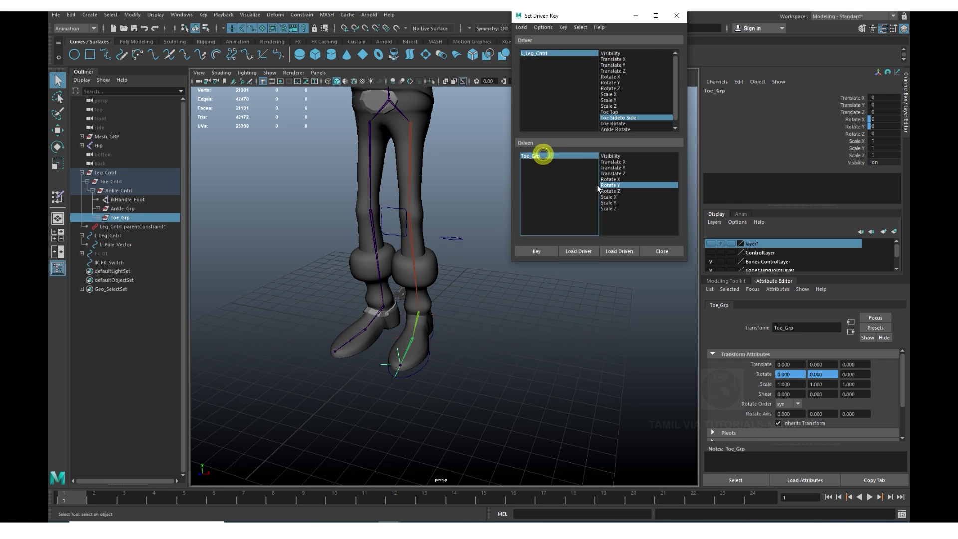
left_click(608, 185)
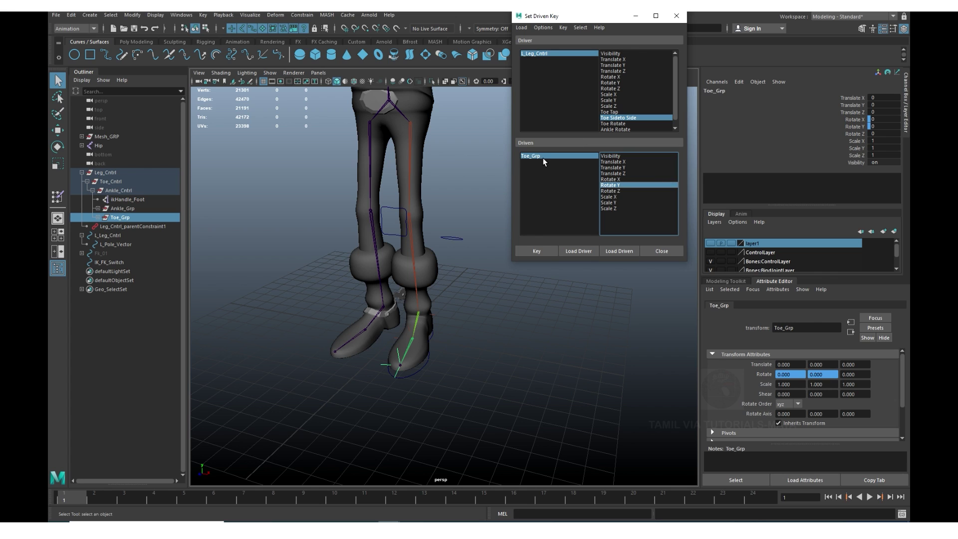
left_click(542, 156)
left_click(610, 185)
left_click(855, 126)
key("e")
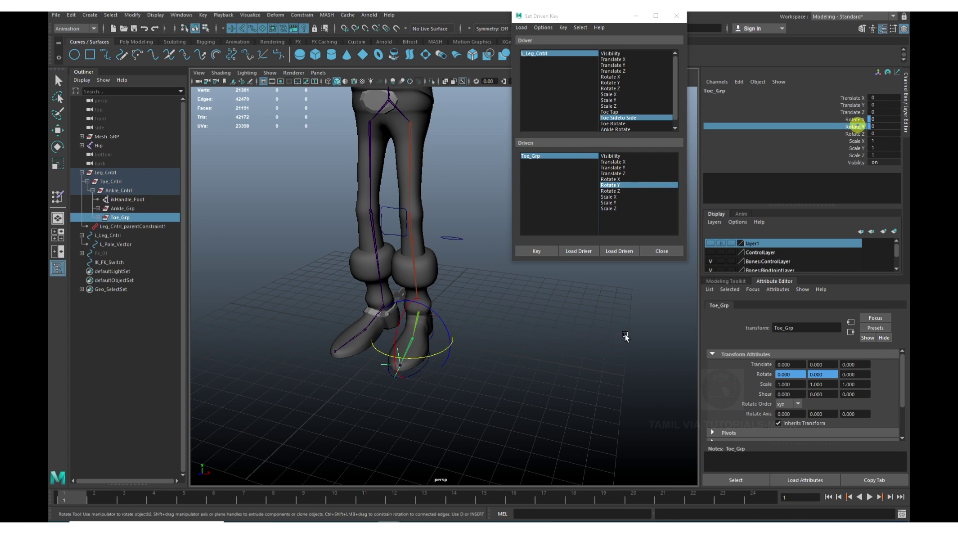
middle_click_drag(625, 336, 541, 356)
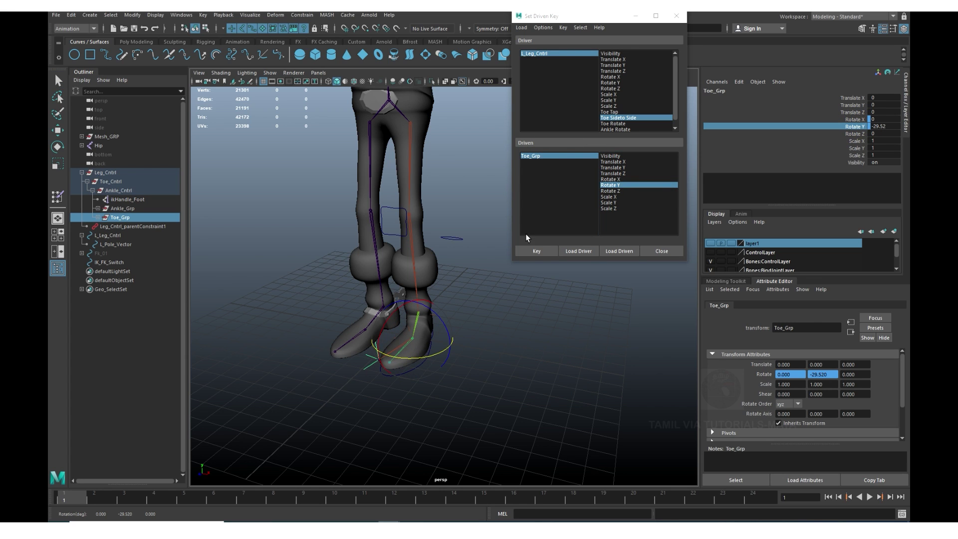
left_click(534, 251)
Reset Toe Side-to-Side to 0 and choose Toe Rotate as the next driver attribute.
left_click(537, 53)
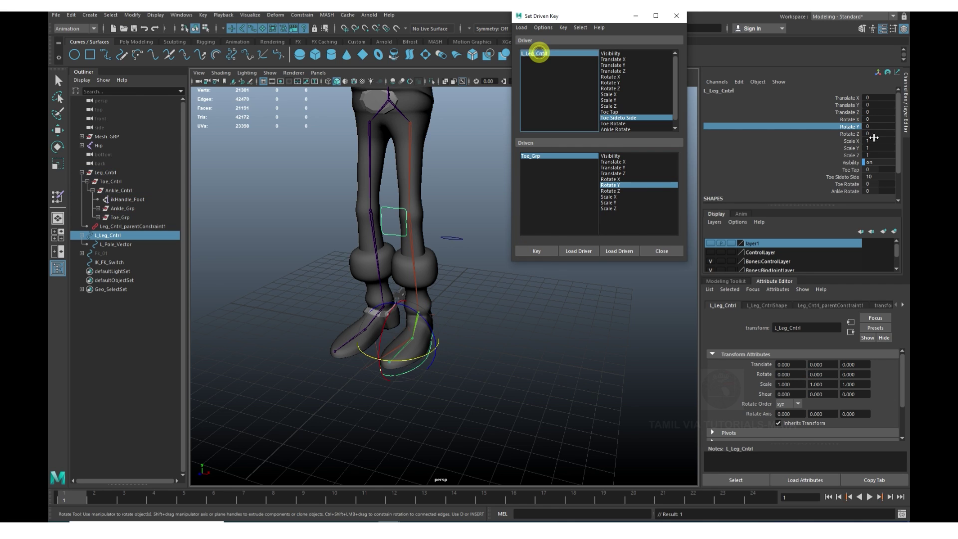
left_click(873, 176)
type("0")
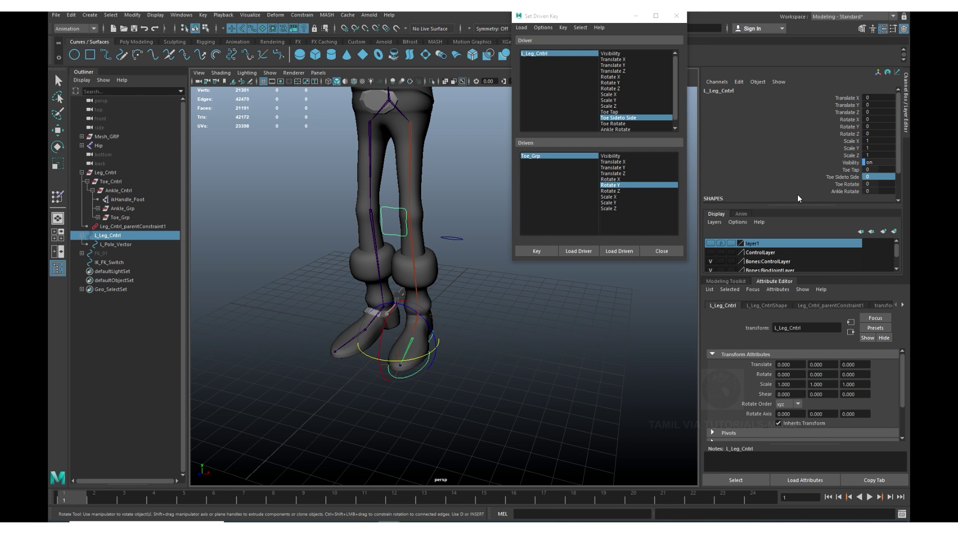
left_click(850, 178)
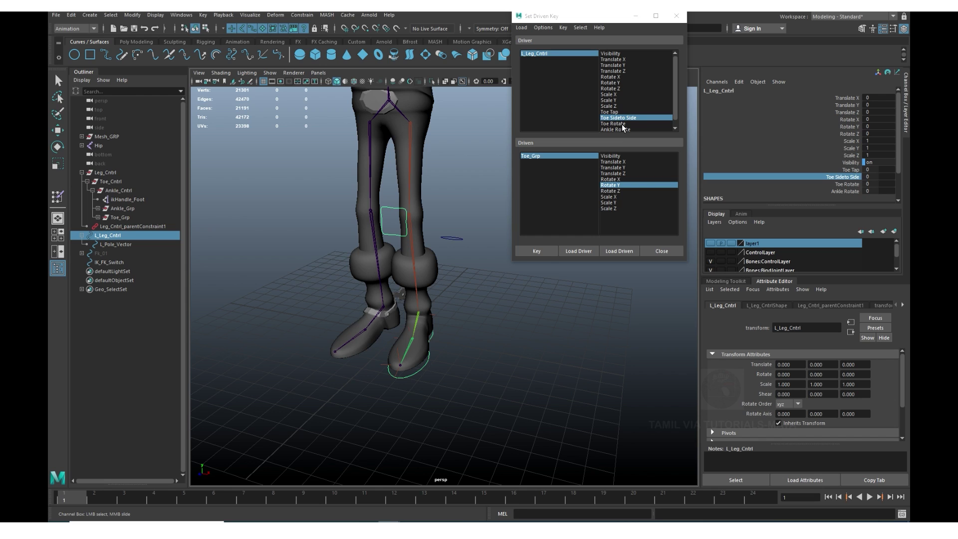
left_click(621, 124)
Key Toe_Grp Rotate Z against Toe Rotate at its rest value 0.
left_click(857, 184)
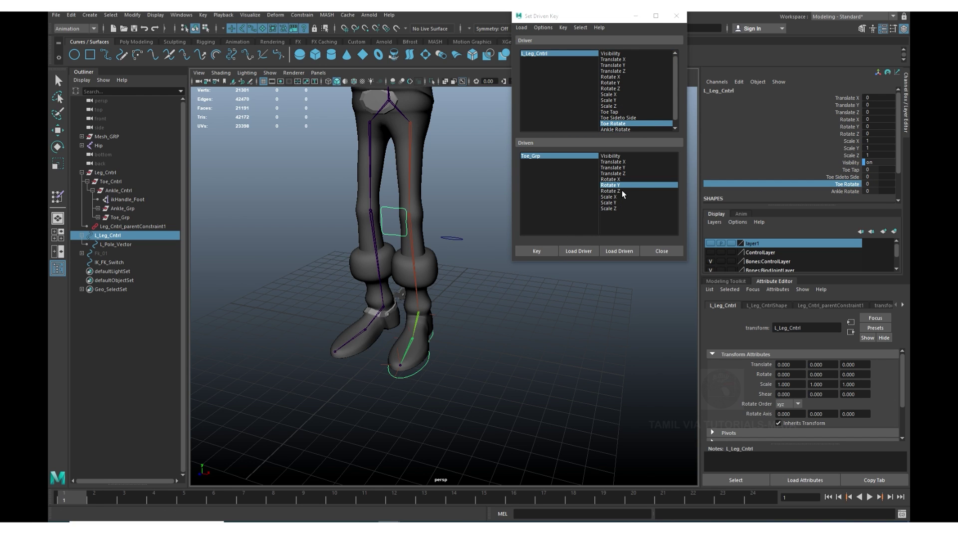
left_click(610, 191)
left_click(536, 251)
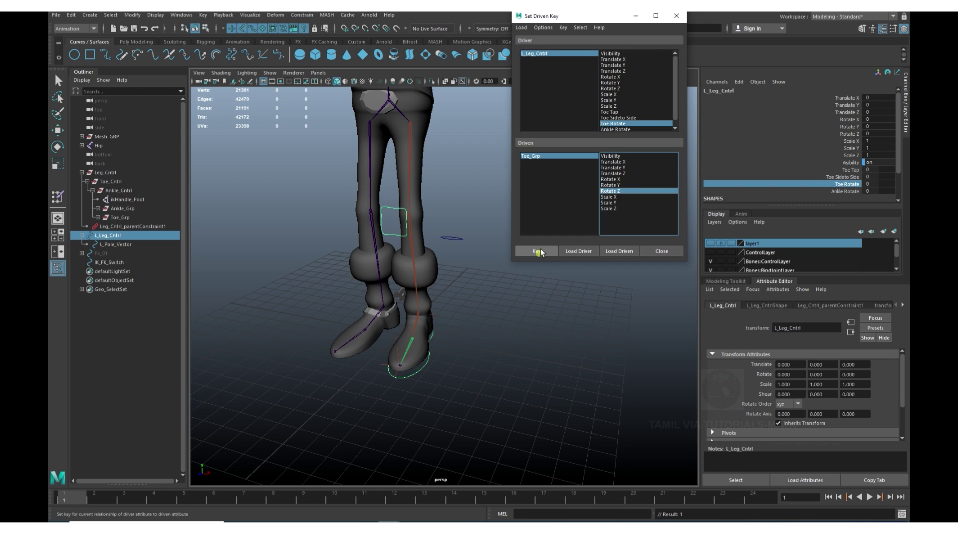
left_click(546, 74)
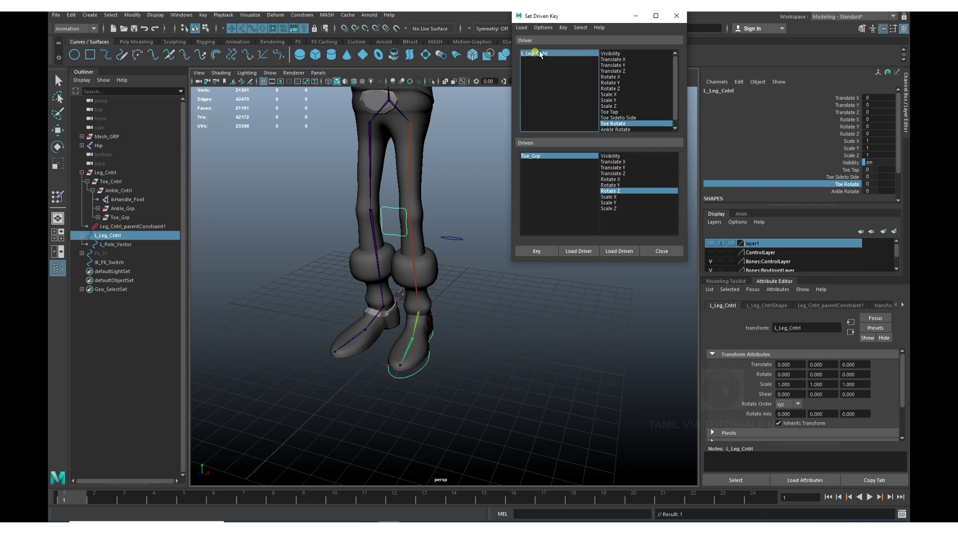
Set Toe Rotate to -10 and key Toe_Grp Rotate Z at -47.88.
double_click(868, 184)
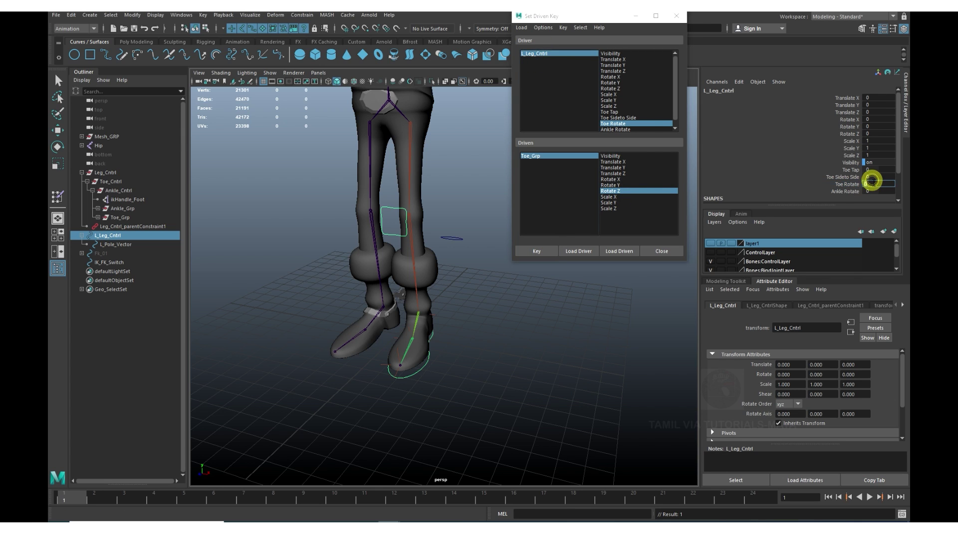
type("-10")
key("Return")
left_click(850, 184)
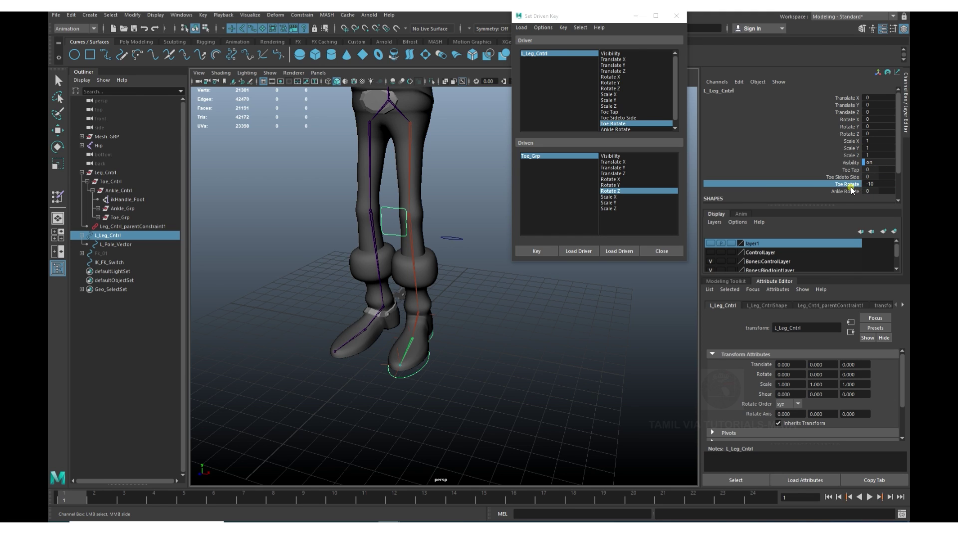
left_click(530, 156)
left_click(607, 190)
left_click(854, 134)
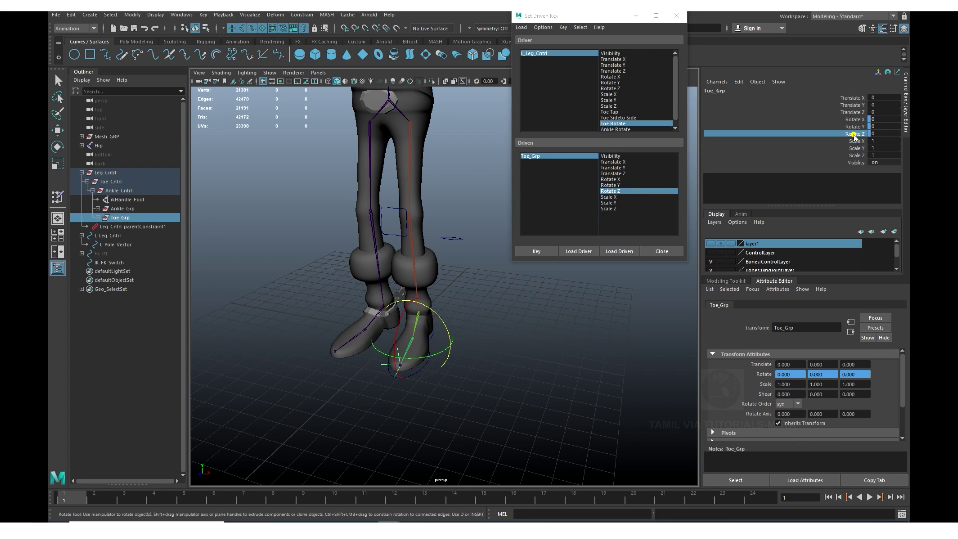
middle_click_drag(561, 327, 644, 341)
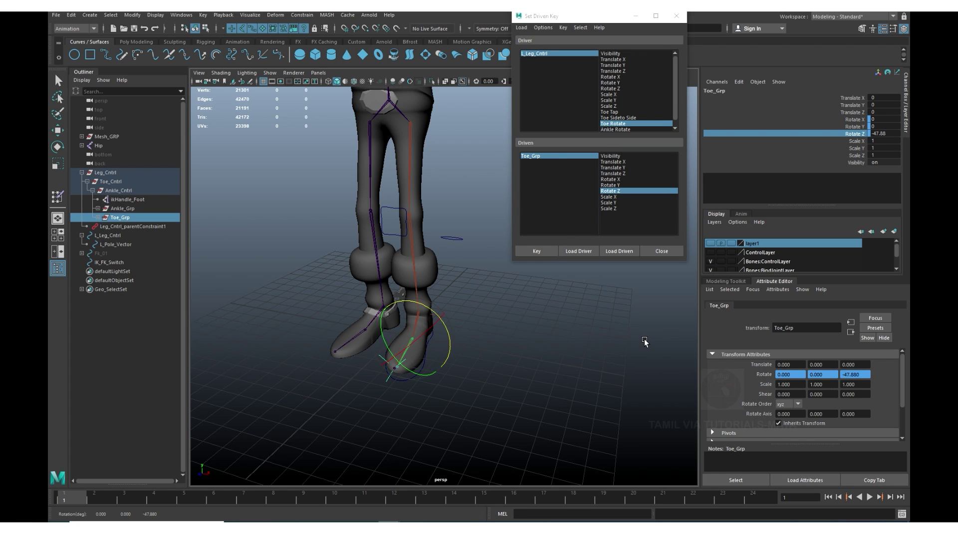
left_click(544, 256)
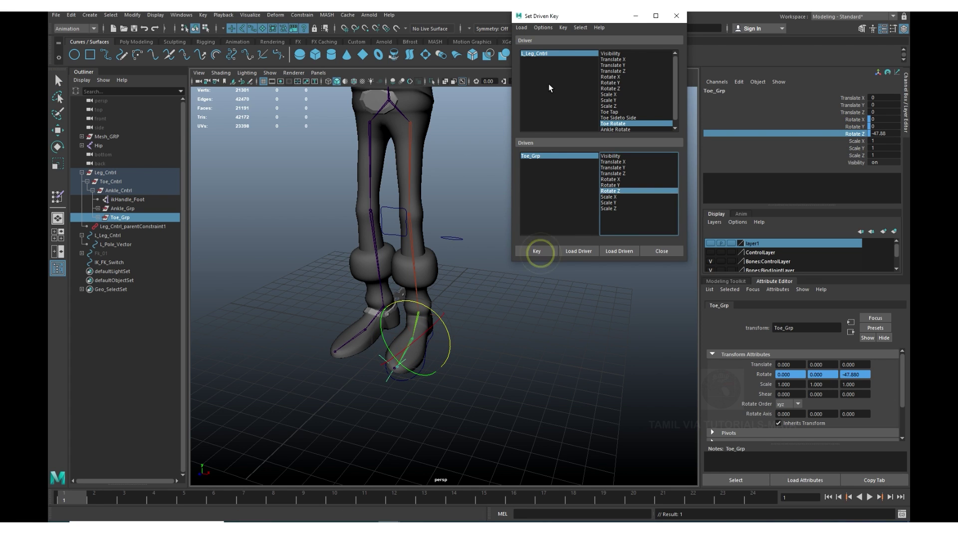
Set Toe Rotate to 10 and key Toe_Grp Rotate Z at 68.4.
left_click(549, 56)
left_click(545, 57)
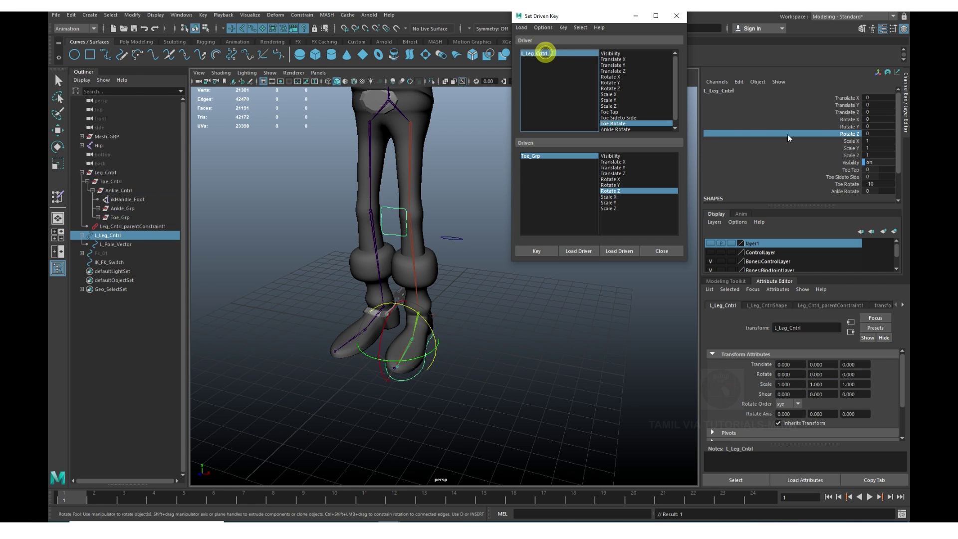
left_click(873, 184)
type("1")
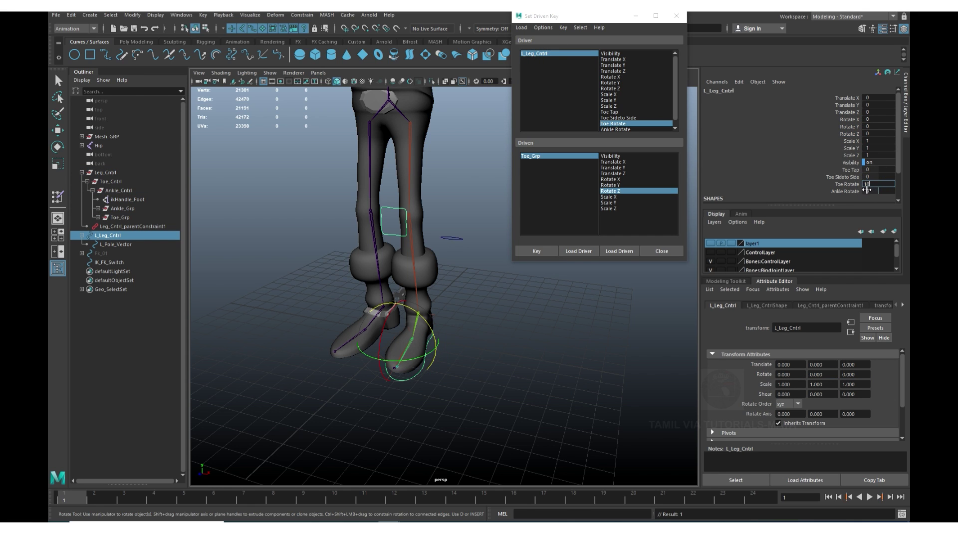
key("Return")
left_click(537, 156)
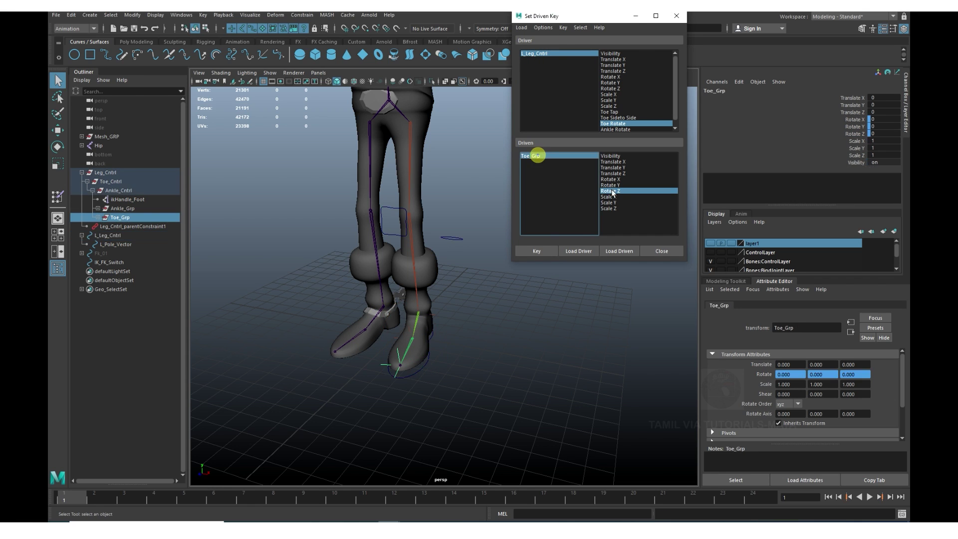
left_click(611, 191)
left_click(853, 126)
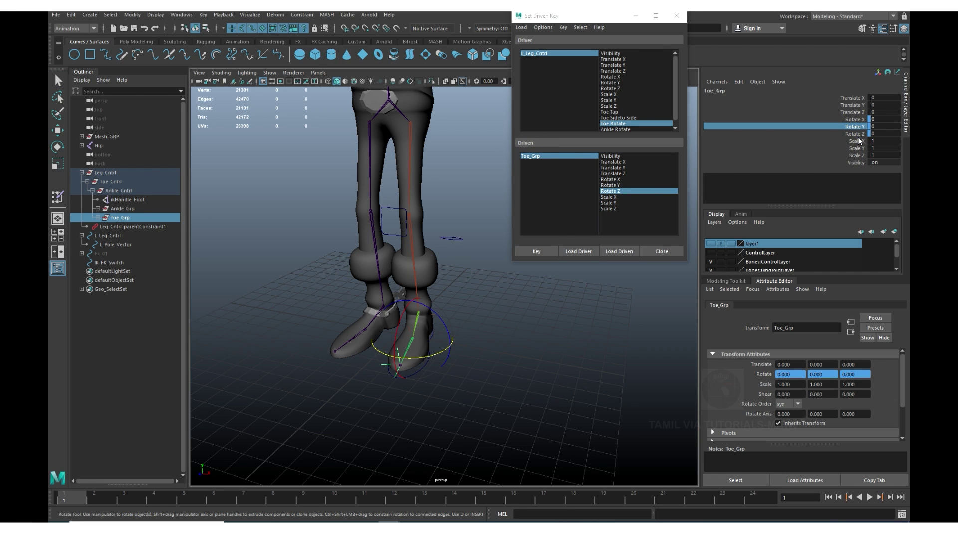
mouse_move(553, 377)
middle_mouse_down()
mouse_move(530, 389)
mouse_move(544, 388)
middle_mouse_up()
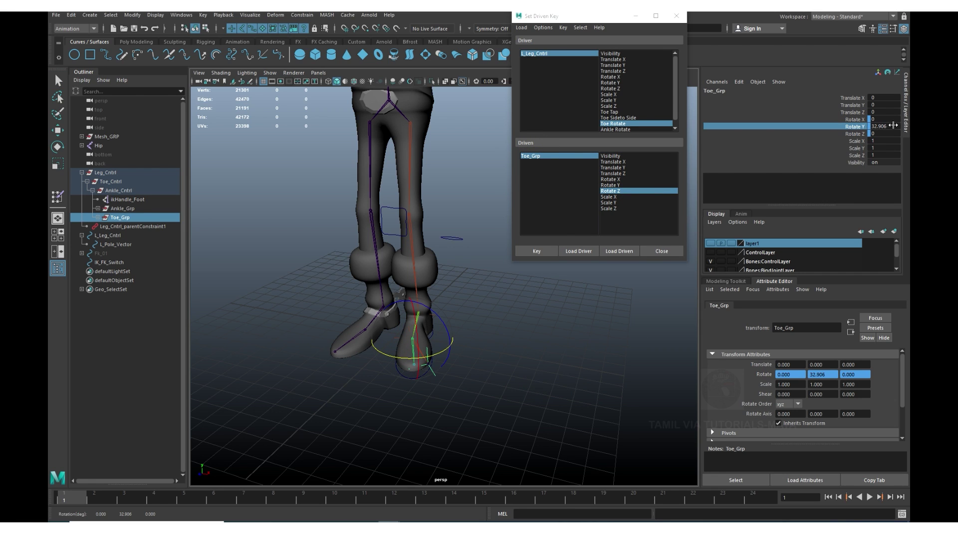
key("ctrl+z")
left_click(854, 133)
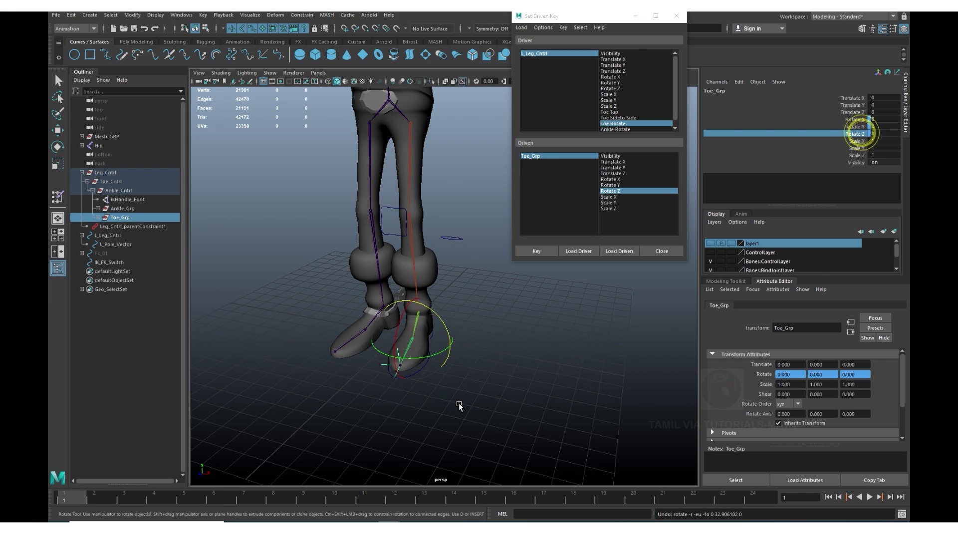
middle_click_drag(459, 403, 544, 412)
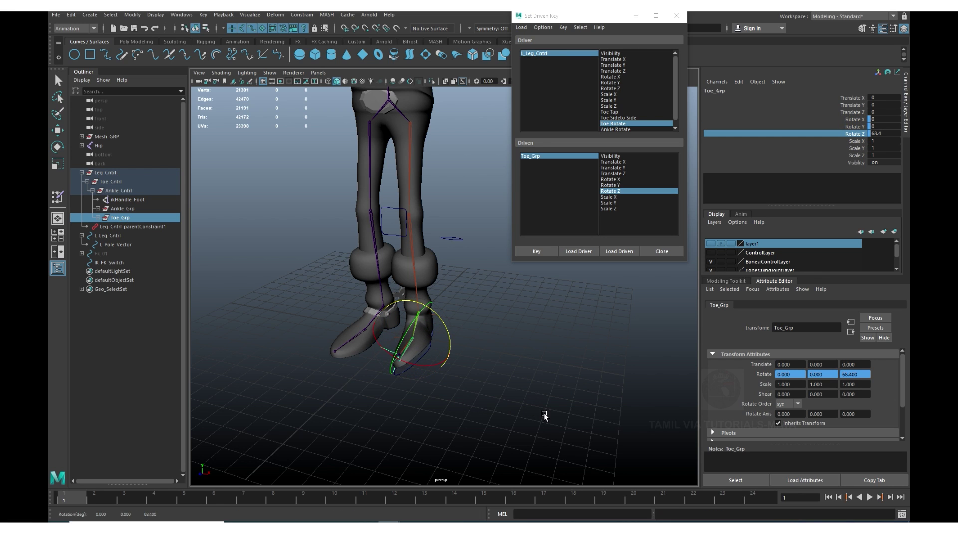
left_click(548, 252)
Reset Toe Rotate to 0 and pick Ankle Rotate as the next driver attribute.
left_click(545, 53)
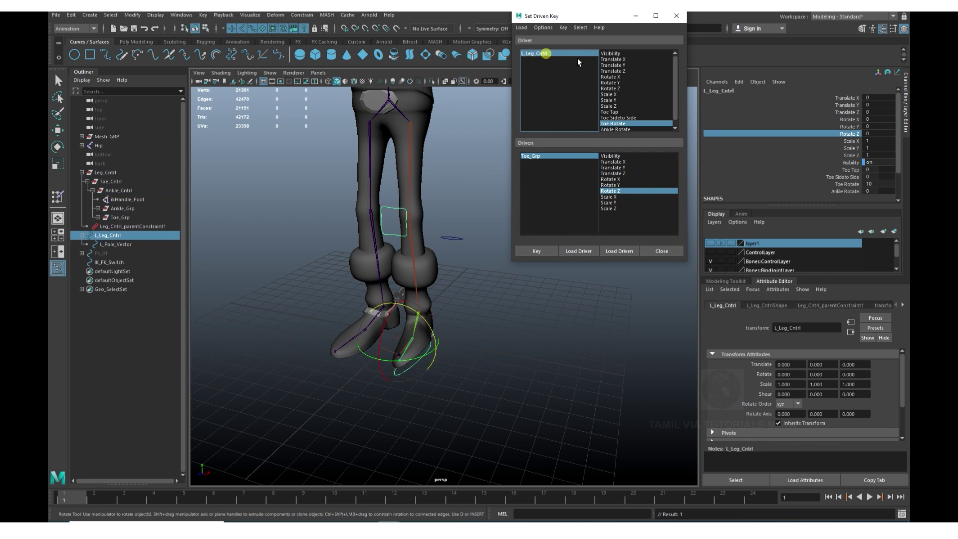
left_click(882, 184)
type("0")
key("Return")
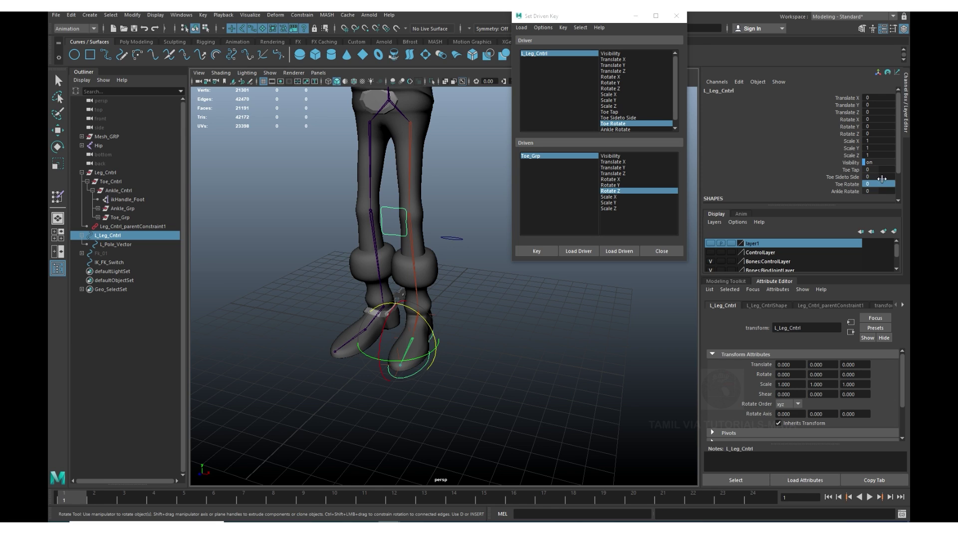
left_click(848, 191)
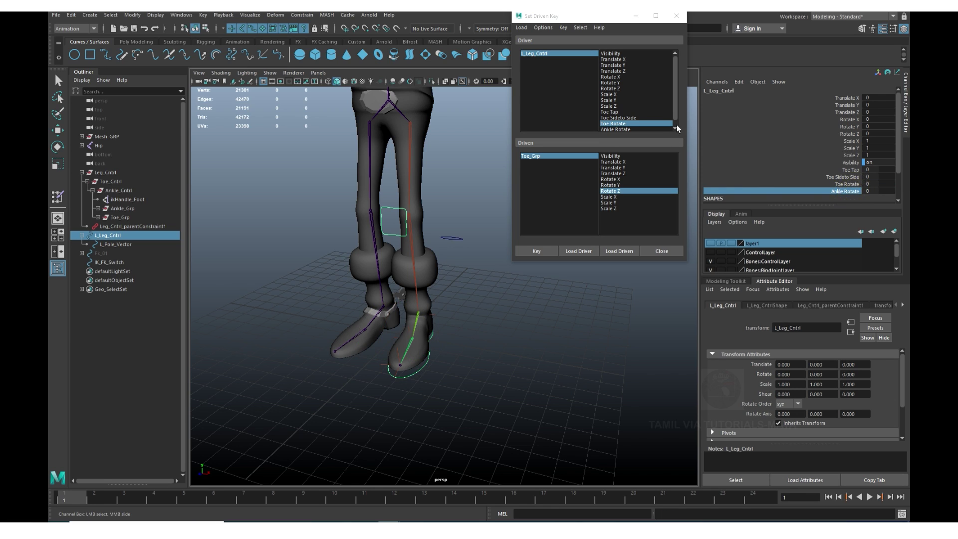
left_click(675, 128)
With Ankle Rotate as driver, test-rotate Ankle_Grp on Z and X, undoing each.
left_click(621, 124)
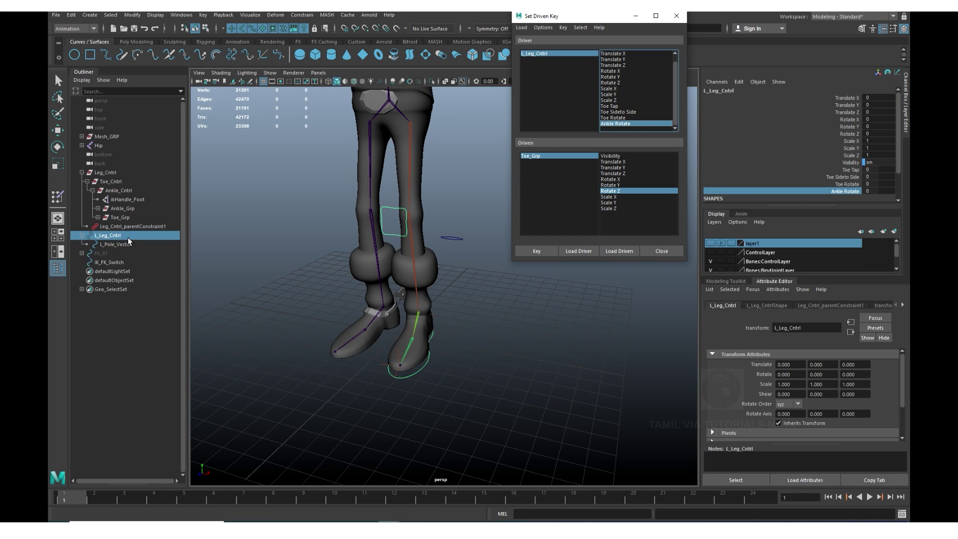
left_click(127, 210)
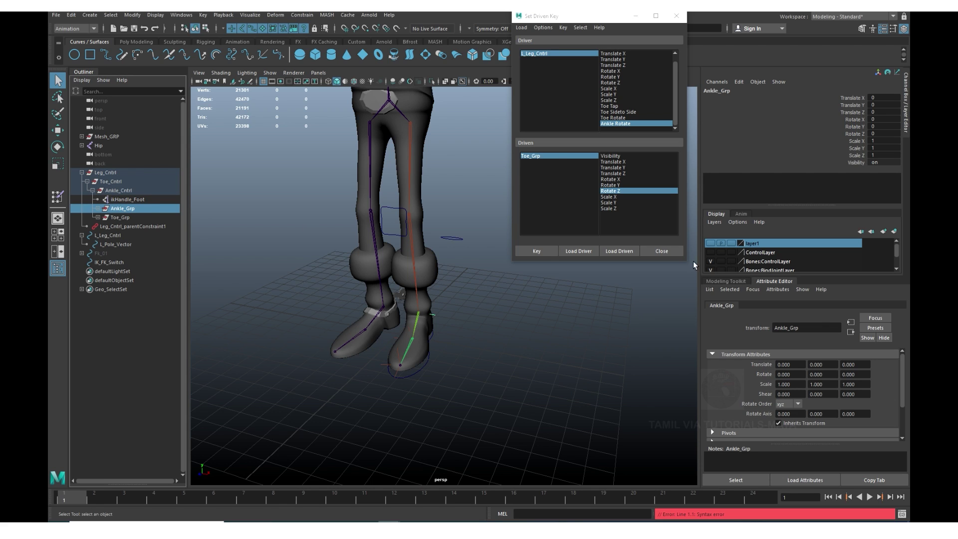
left_click(854, 134)
key("e")
middle_click_drag(471, 426, 474, 410)
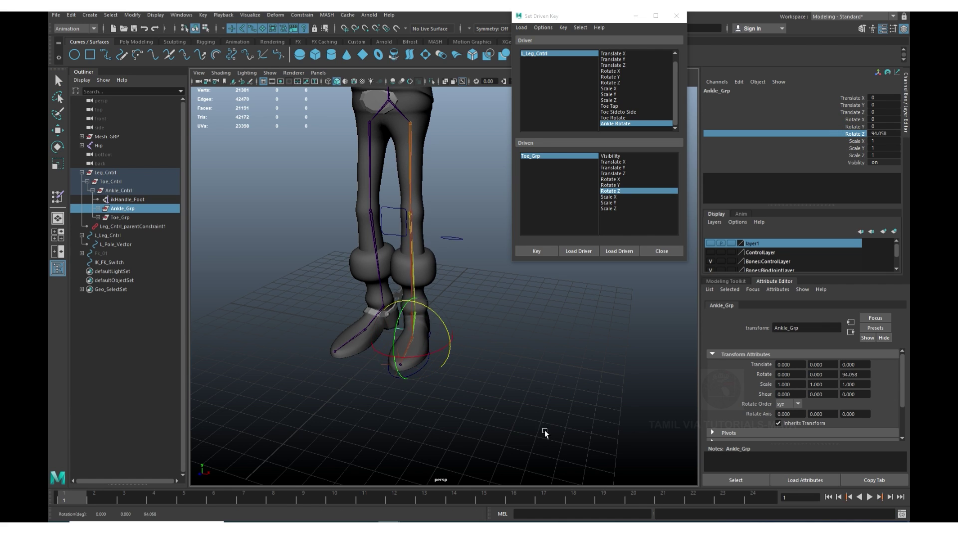
key("ctrl+z")
left_click(854, 119)
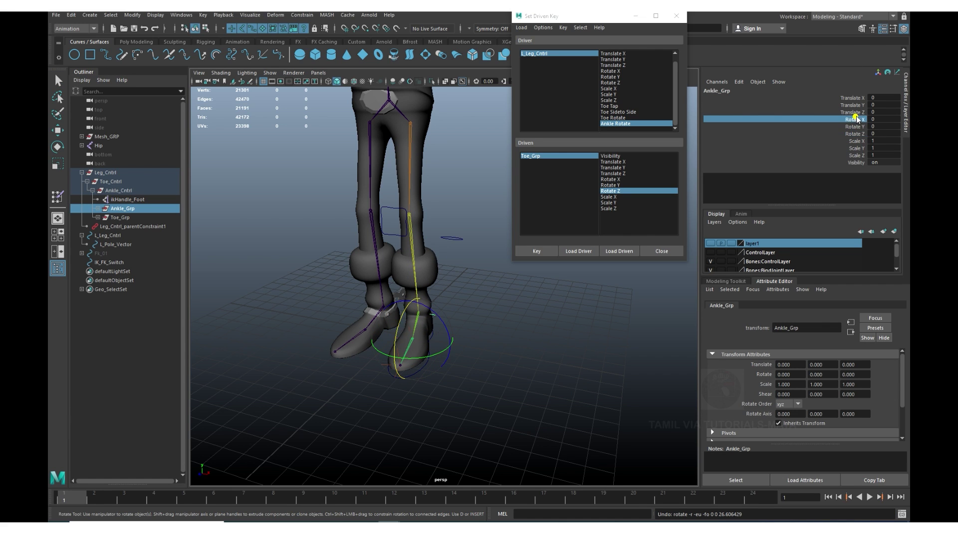
middle_click_drag(546, 406, 457, 399)
key("ctrl+z")
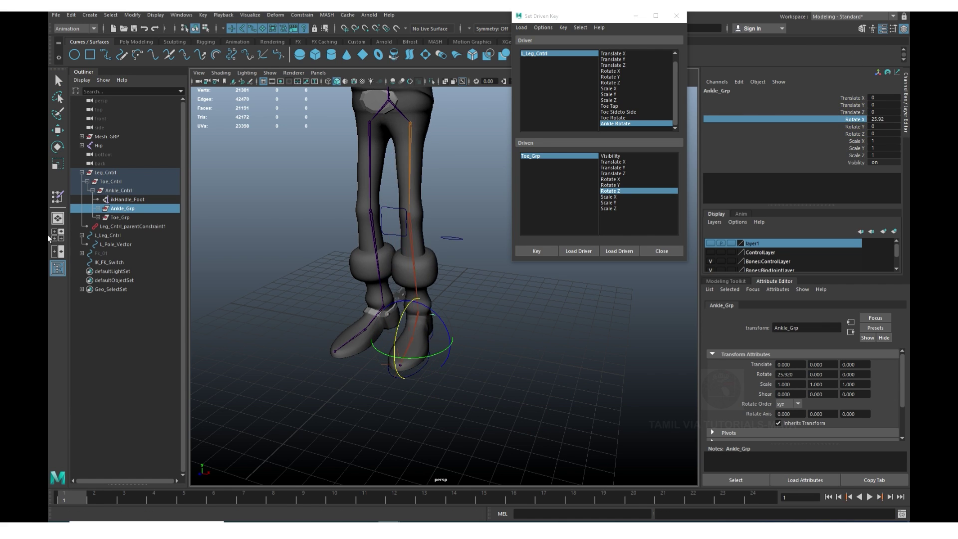
Test-rotate Ankle_Cntrl on X, Z and Y, undoing each to leave the foot at rest.
left_click(119, 190)
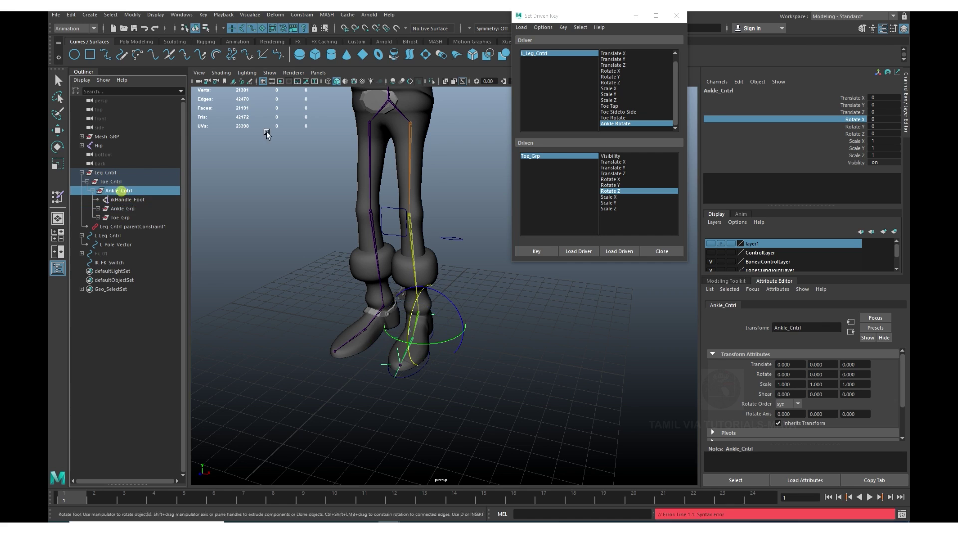
left_click(864, 120)
mouse_move(513, 417)
middle_mouse_down()
mouse_move(510, 380)
mouse_move(553, 397)
mouse_move(499, 364)
mouse_move(585, 372)
middle_mouse_up()
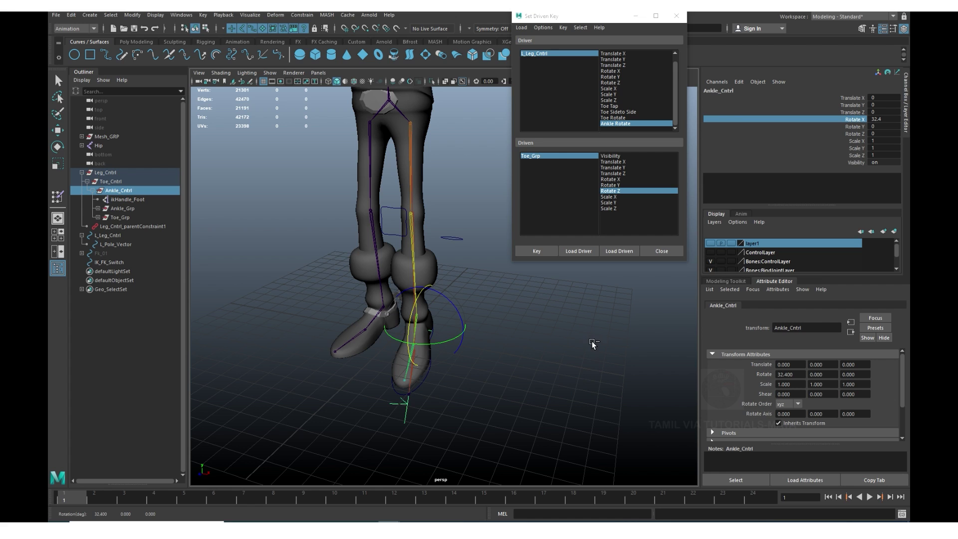
key("ctrl+z")
left_click(848, 134)
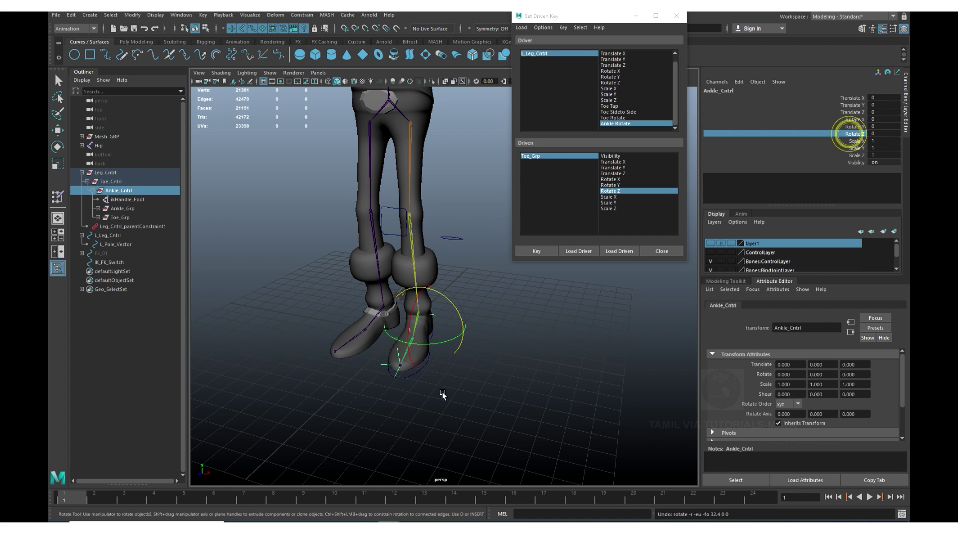
mouse_move(442, 394)
middle_mouse_down()
mouse_move(533, 404)
mouse_move(527, 410)
middle_mouse_up()
key("ctrl+z")
left_click(854, 126)
key("ctrl+z")
key("ctrl+z")
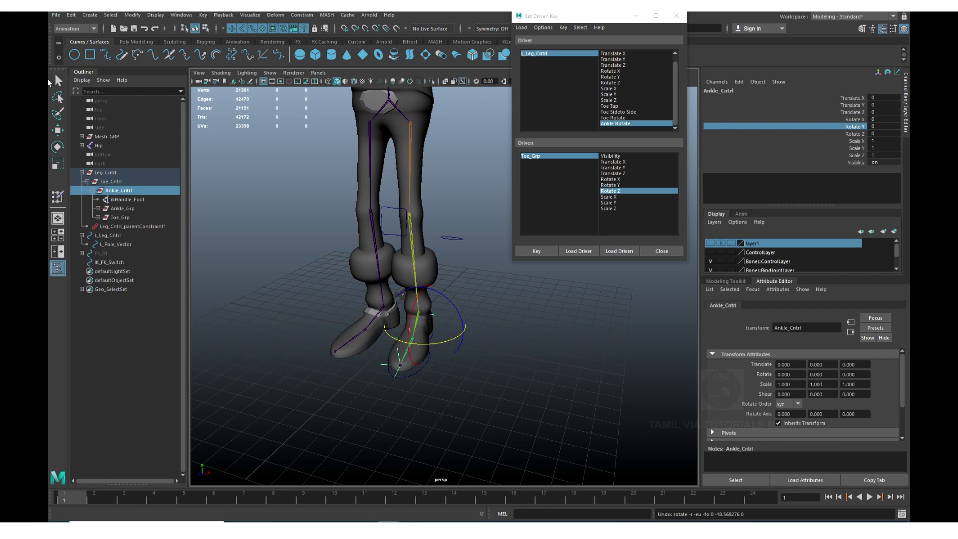
Load Ankle_Cntrl Rotate Y as driven and key it at Ankle Rotate 0.
left_click(607, 252)
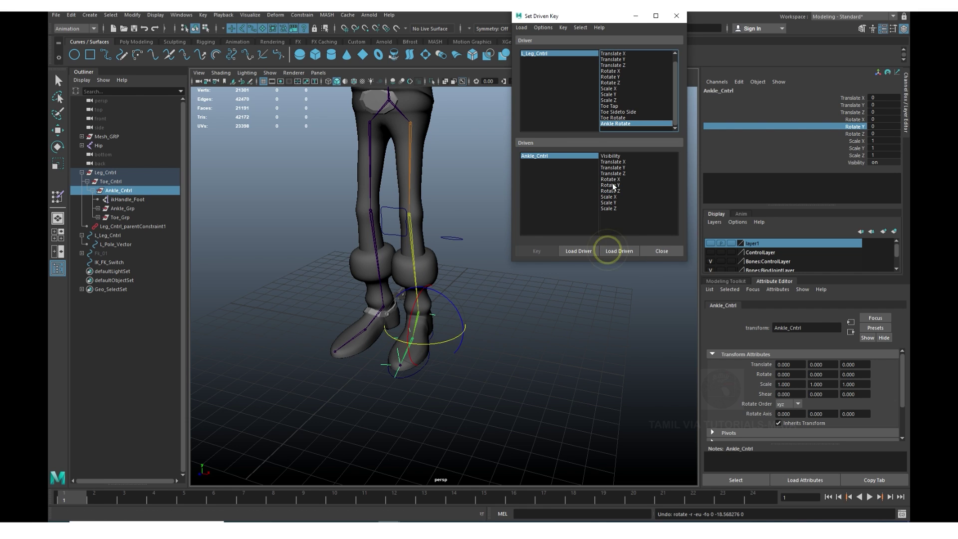
left_click(610, 184)
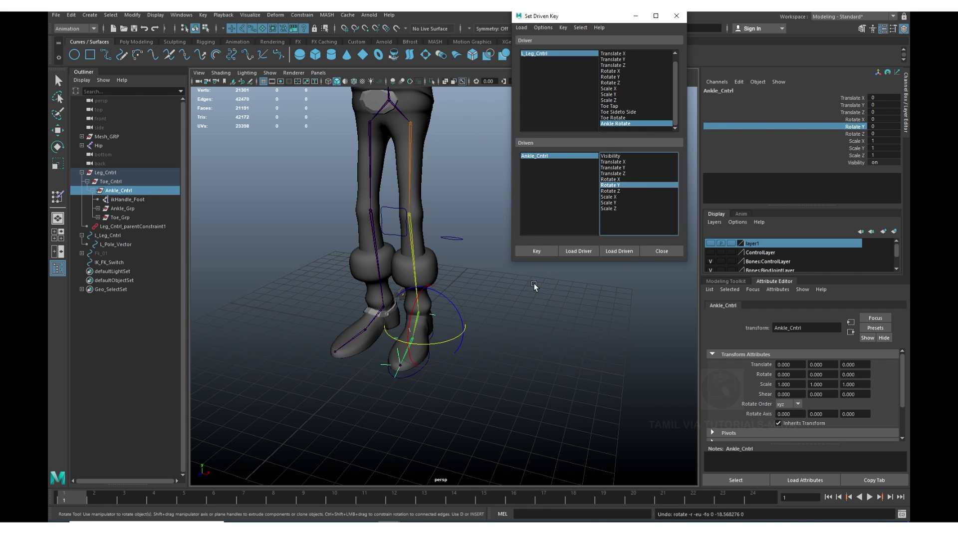
left_click(537, 251)
Set Ankle Rotate to -10 and key Ankle_Cntrl Rotate Y at 47.16.
left_click(541, 54)
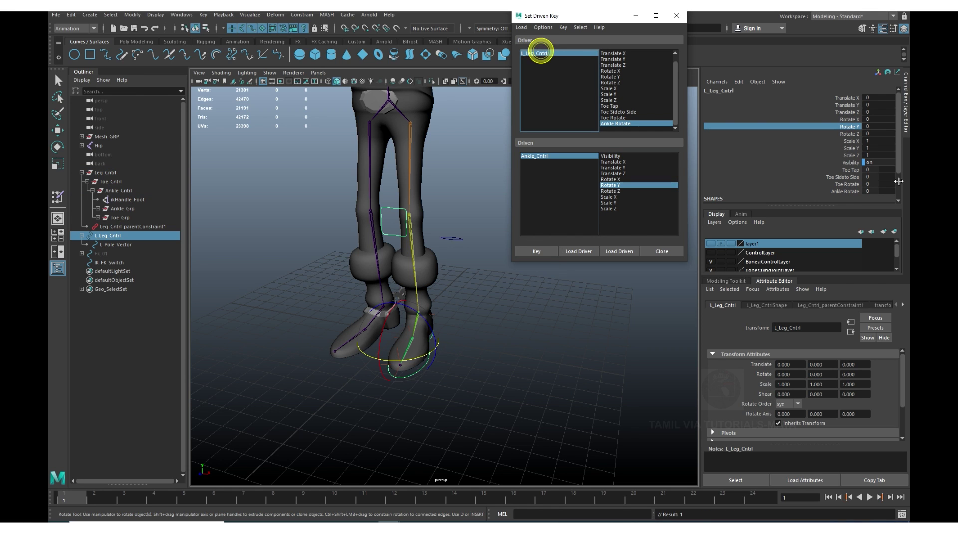
left_click(871, 191)
double_click(874, 190)
type("-")
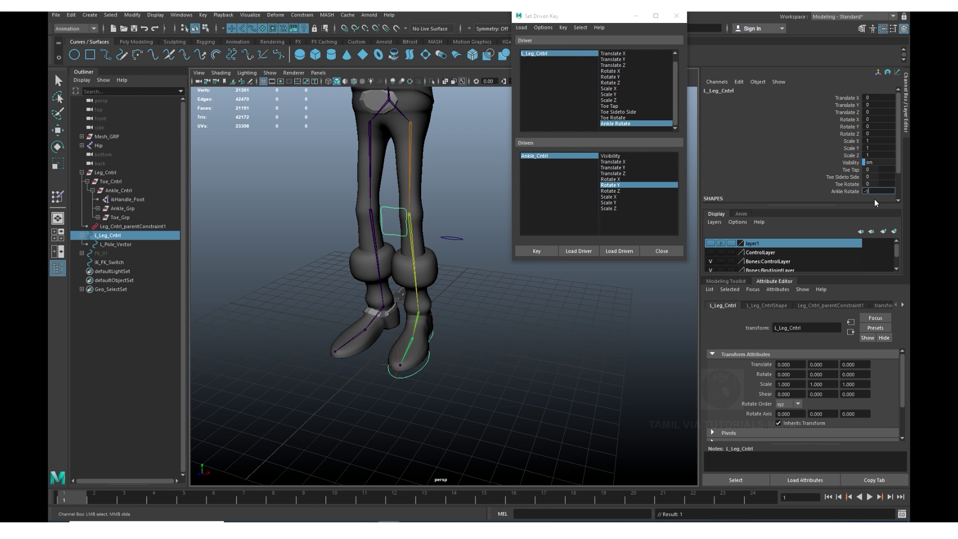
type("10")
key("Return")
left_click(845, 191)
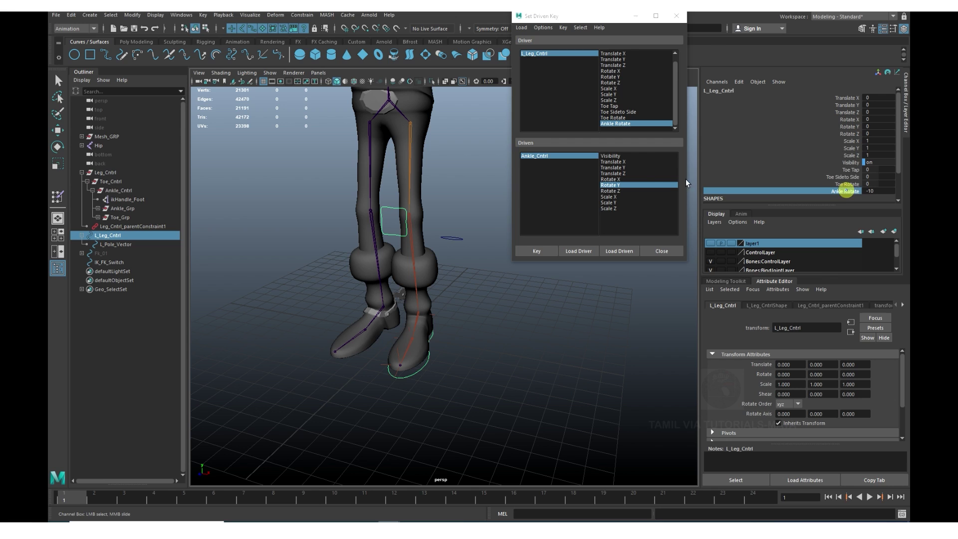
left_click(536, 155)
left_click(609, 185)
left_click(859, 127)
key("e")
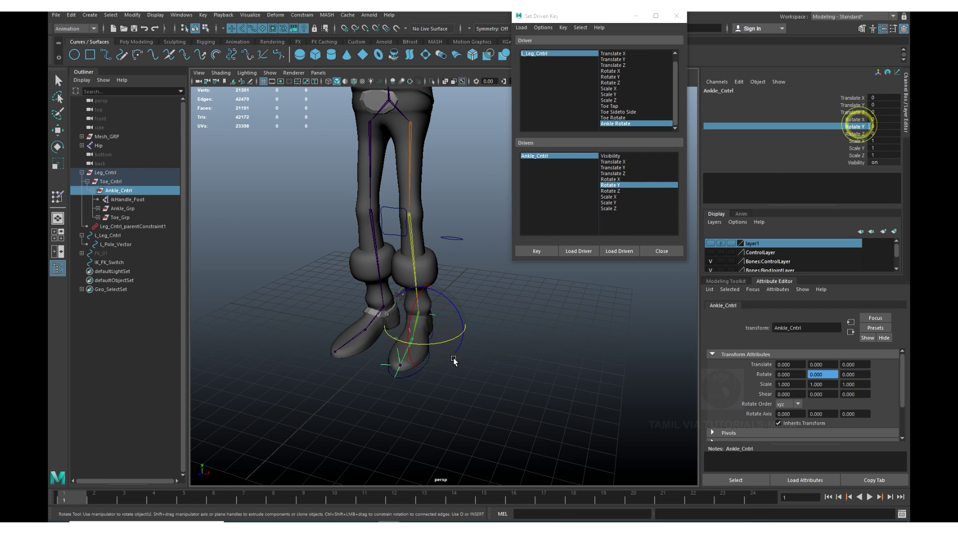
left_click_drag(453, 357, 512, 368)
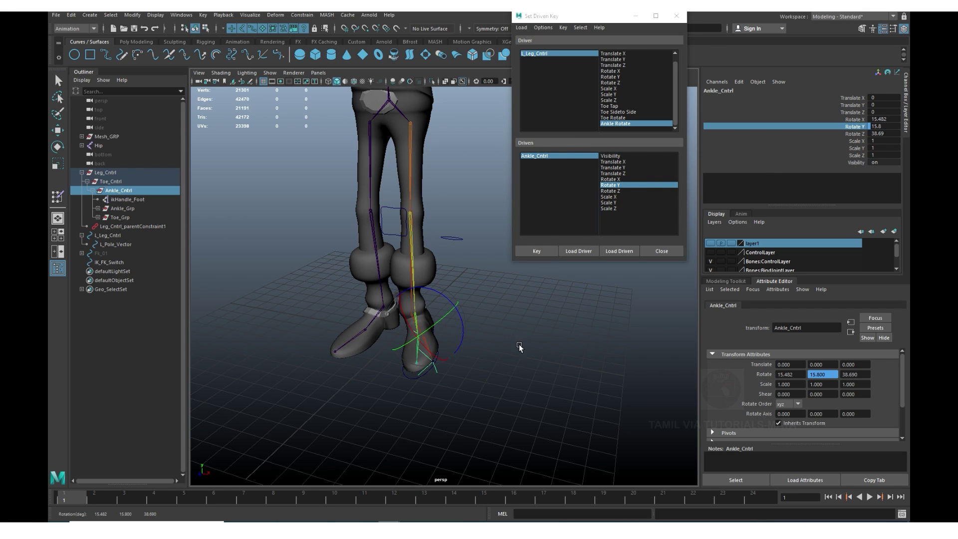
key("ctrl+z")
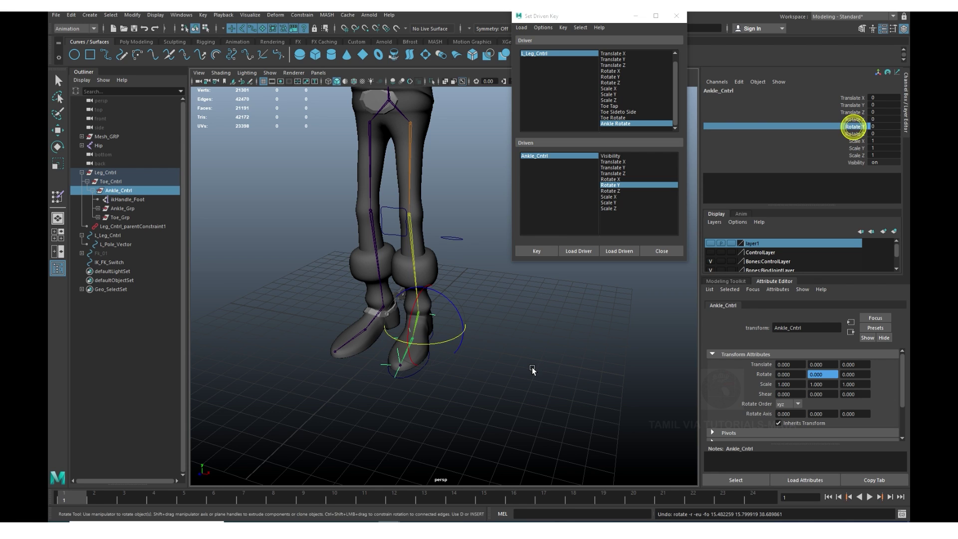
middle_click_drag(532, 370, 588, 349)
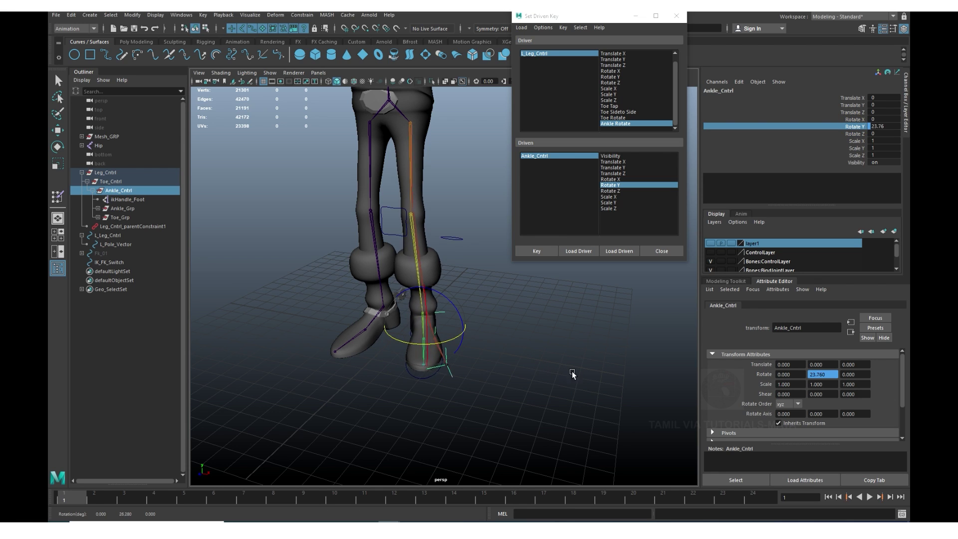
left_click(543, 252)
Set Ankle Rotate to 10 and key Ankle_Cntrl Rotate Y at -41.124.
left_click(548, 53)
left_click(880, 188)
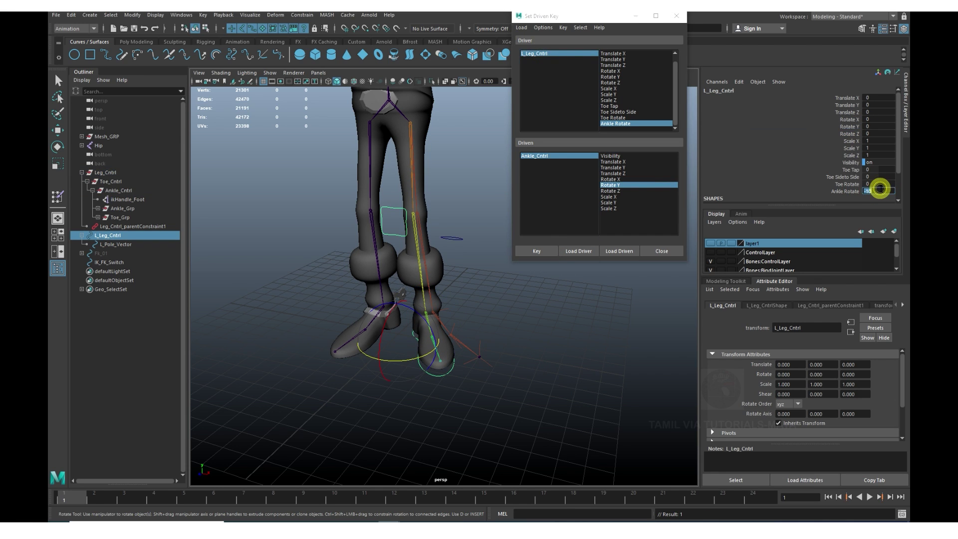
type("1")
key("Return")
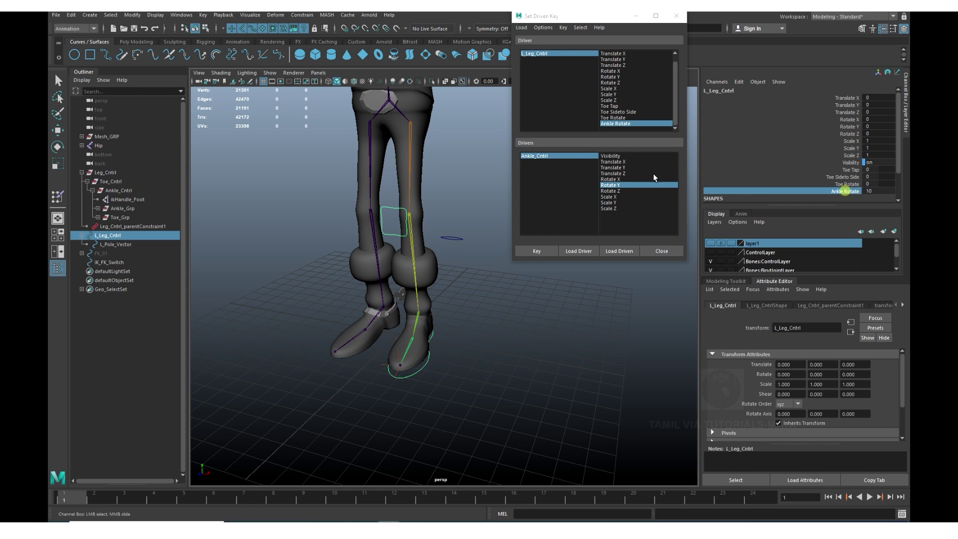
left_click(529, 155)
left_click(618, 184)
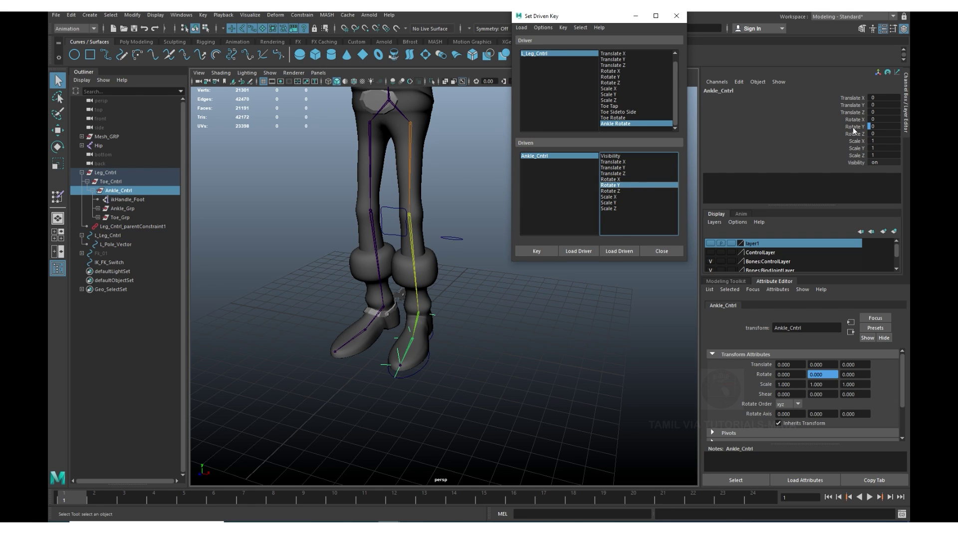
left_click(853, 126)
key("e")
middle_click_drag(573, 377, 530, 376)
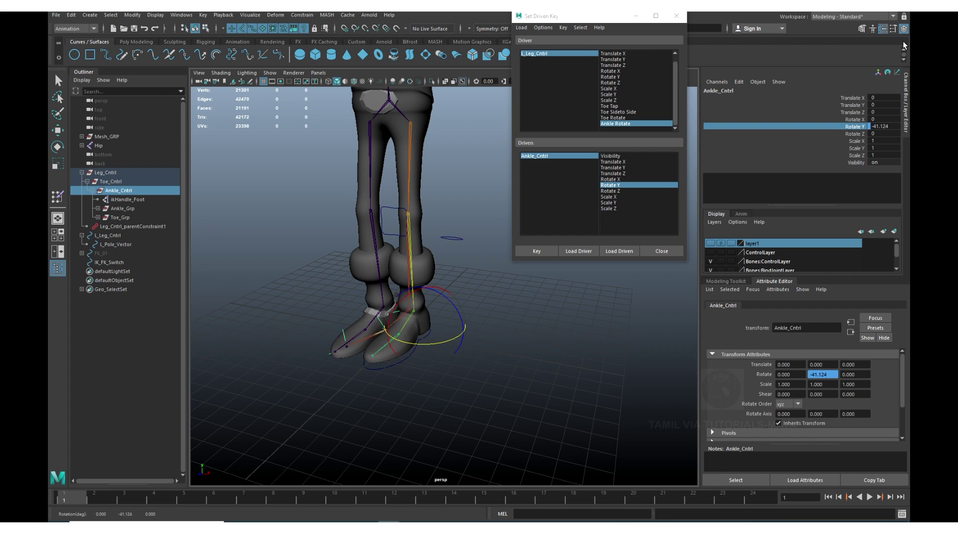
left_click(536, 251)
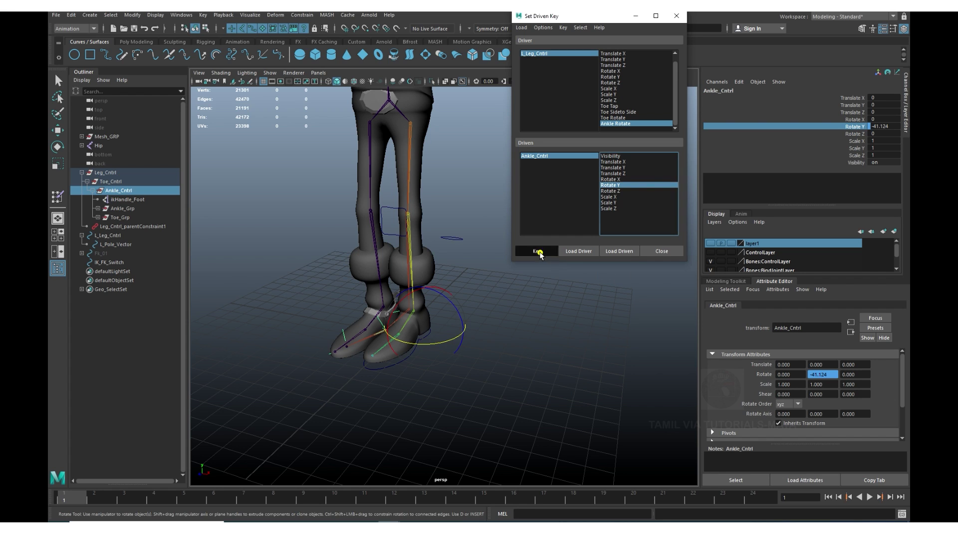
Return Ankle Rotate to 0 and switch back to the Move tool.
left_click(544, 54)
left_click(878, 192)
type("0")
key("Return")
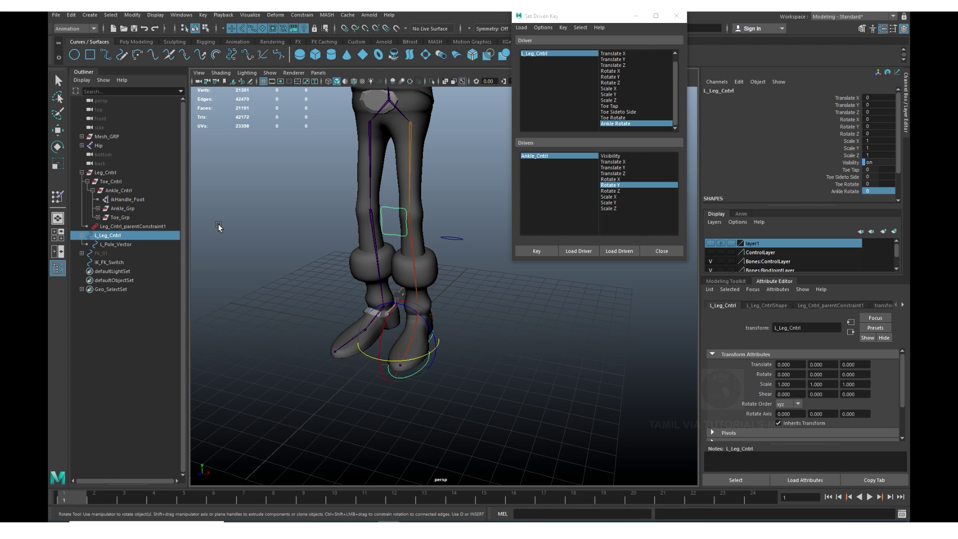
key("w")
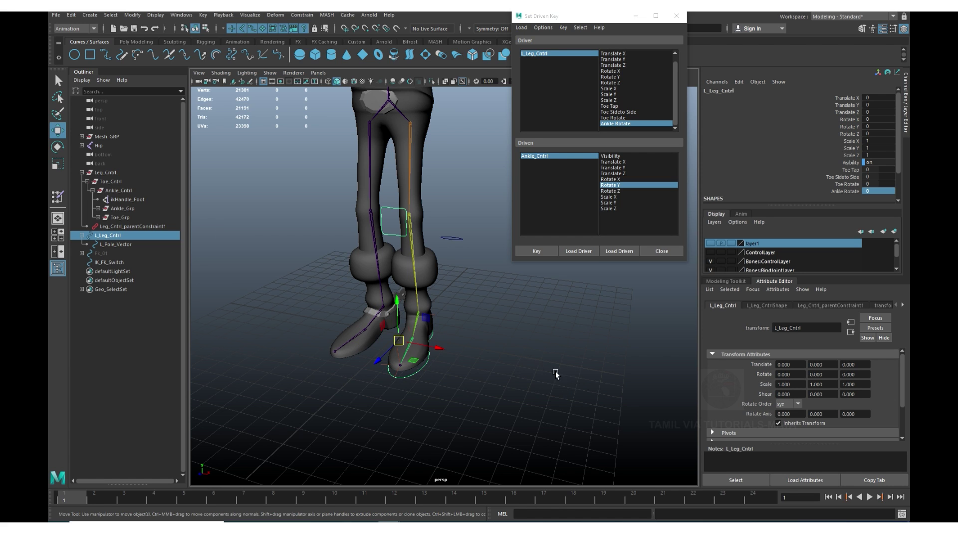
left_click_drag(555, 370, 504, 368, "alt")
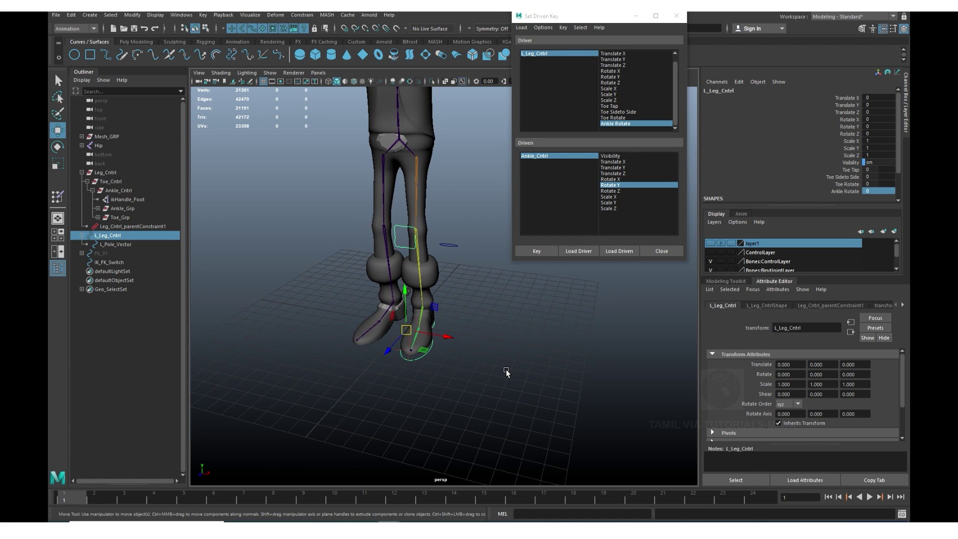